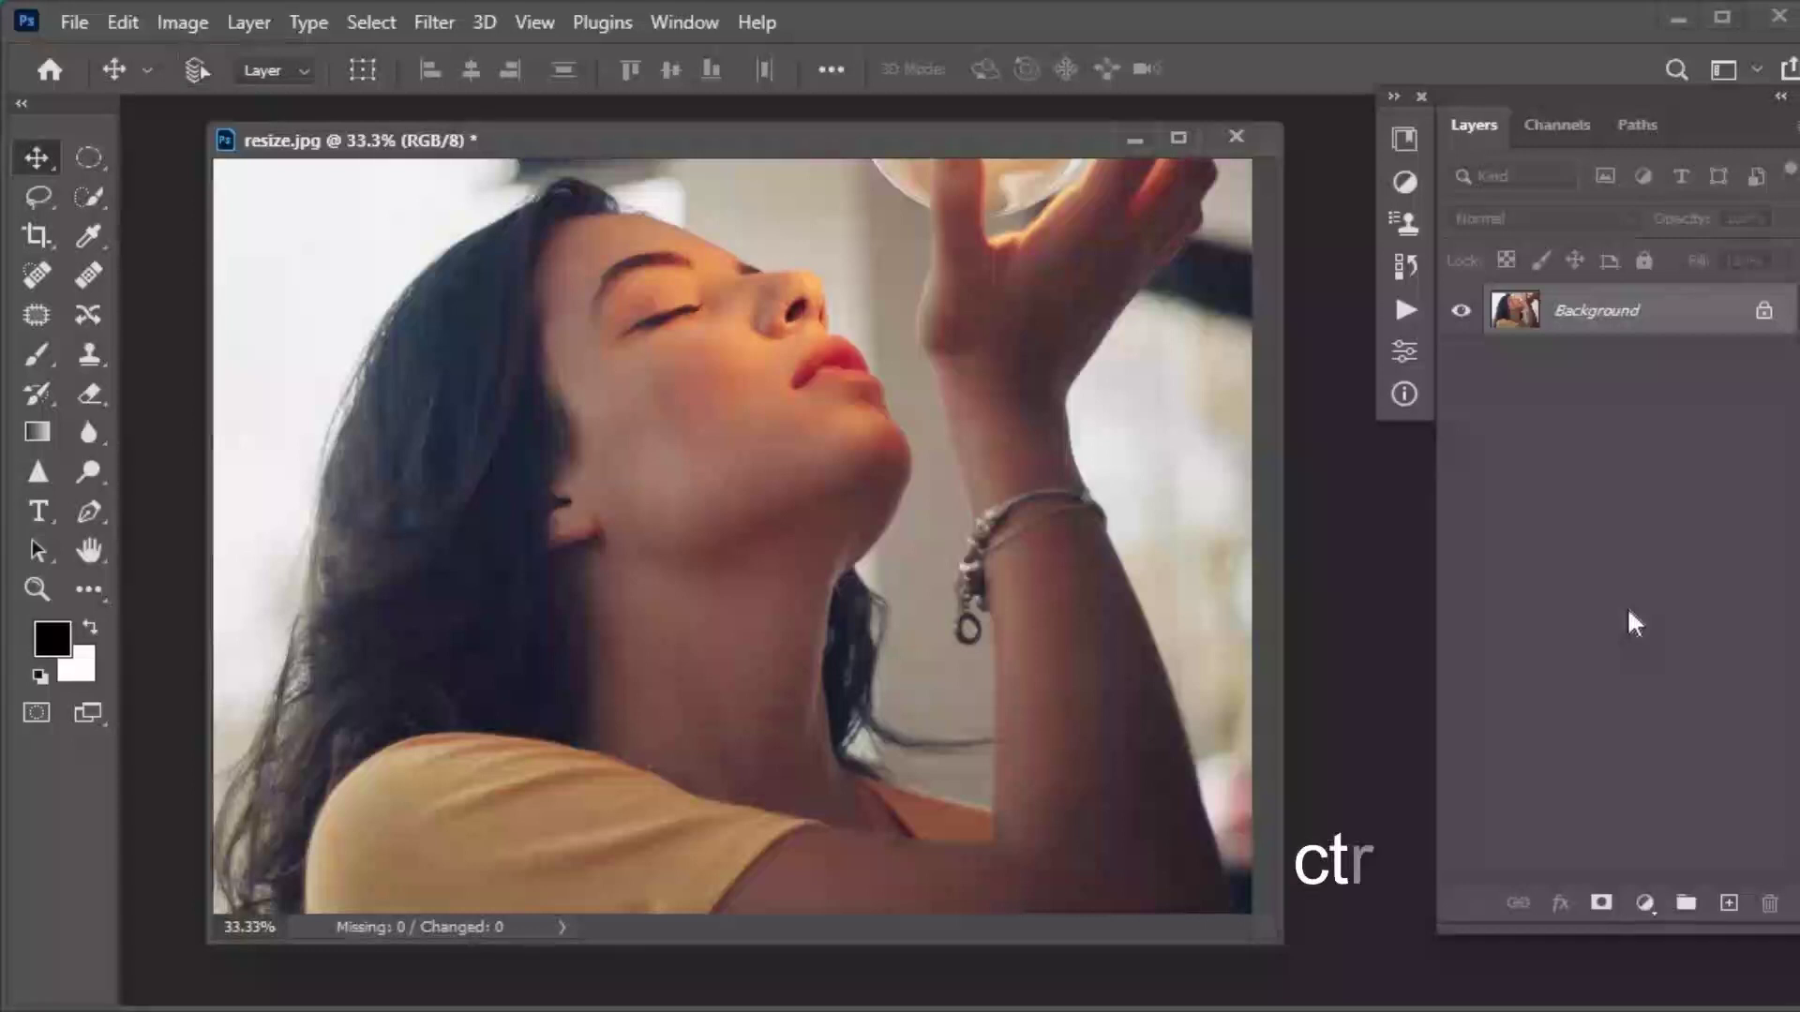
- Duplicate the background and apply Shadows/Highlights at 35% shadows, with tone, radii and colour at 0
{"action": "key", "text": "ctrl+j"}
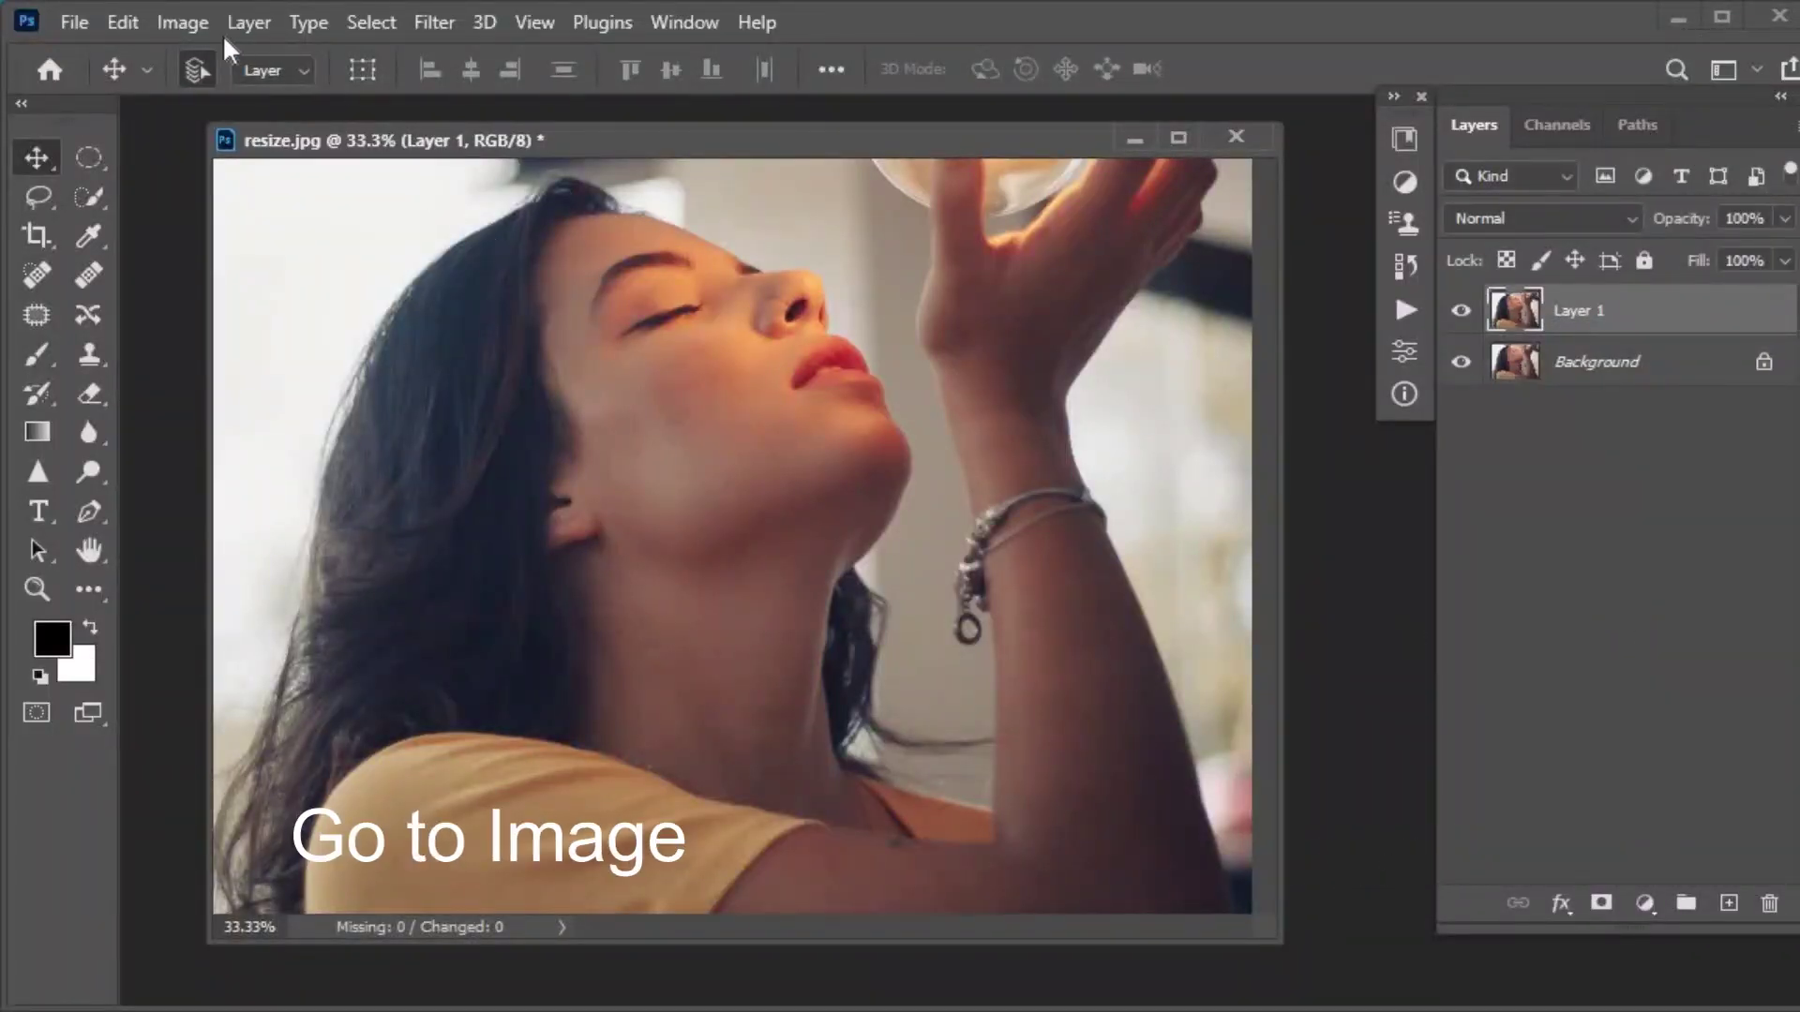
{"action": "left_click", "coordinate": [184, 20]}
{"action": "mouse_move", "coordinate": [267, 99]}
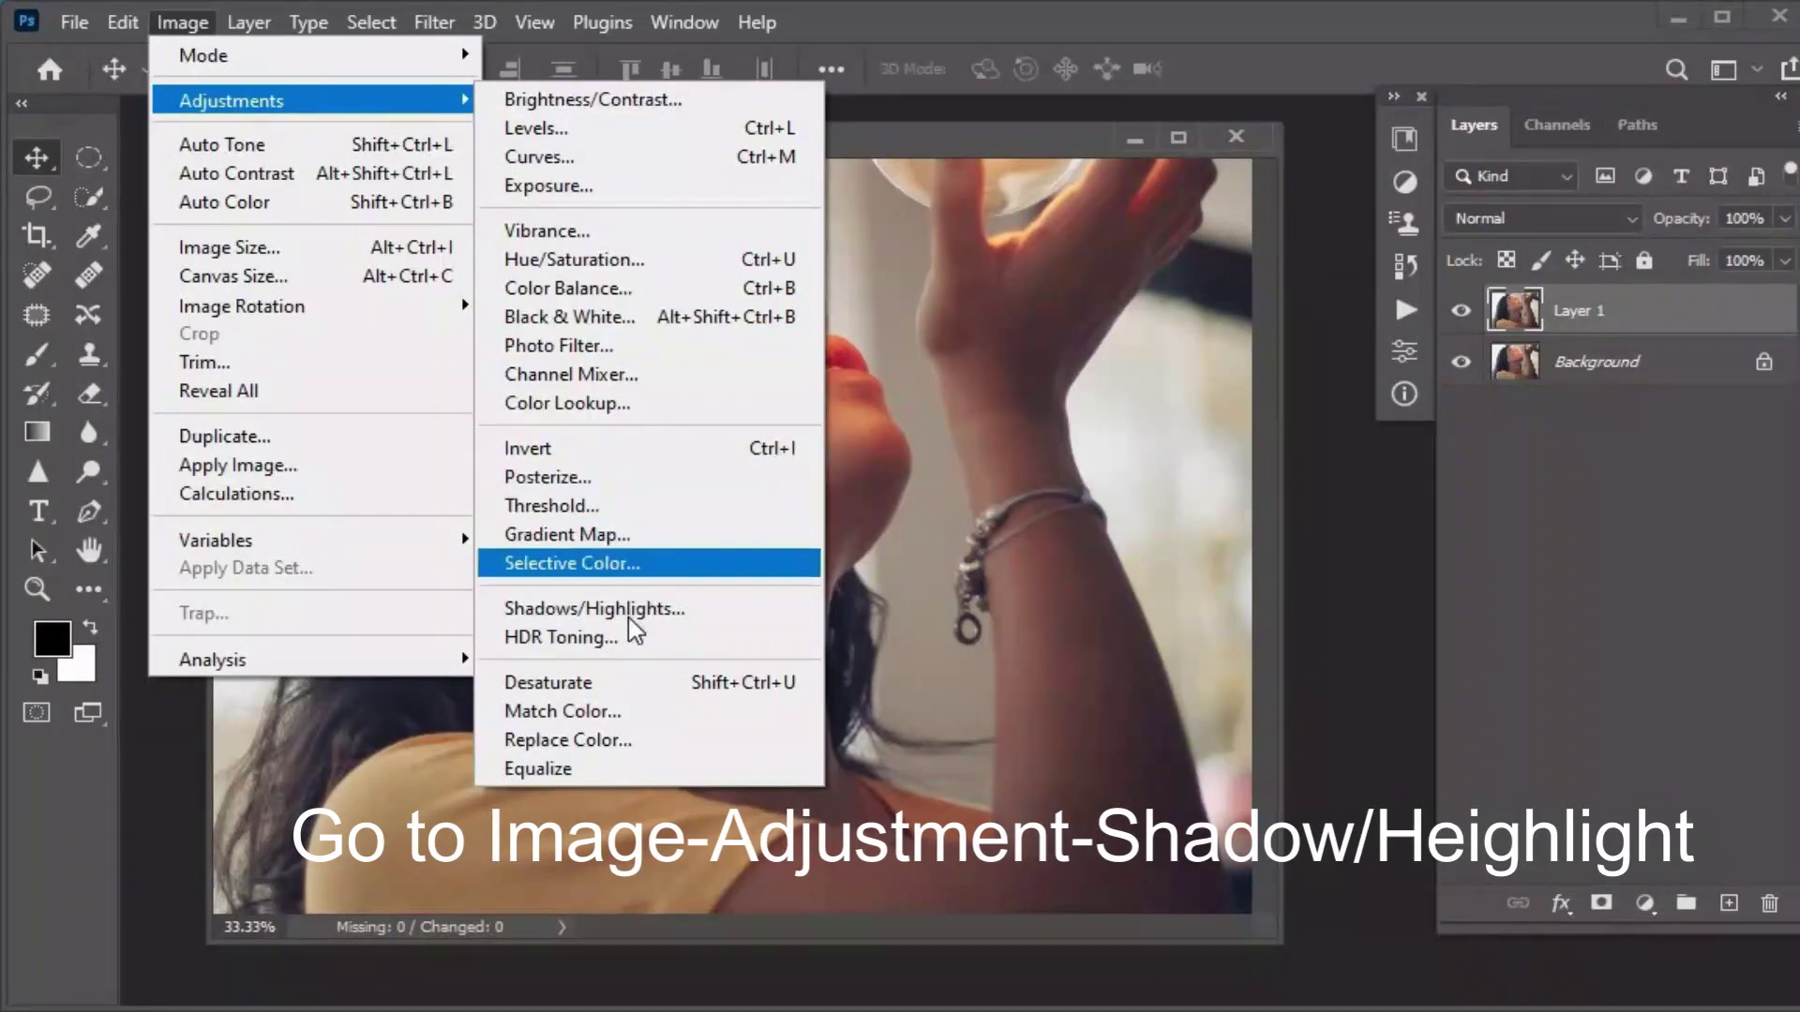
{"action": "left_click", "coordinate": [753, 618]}
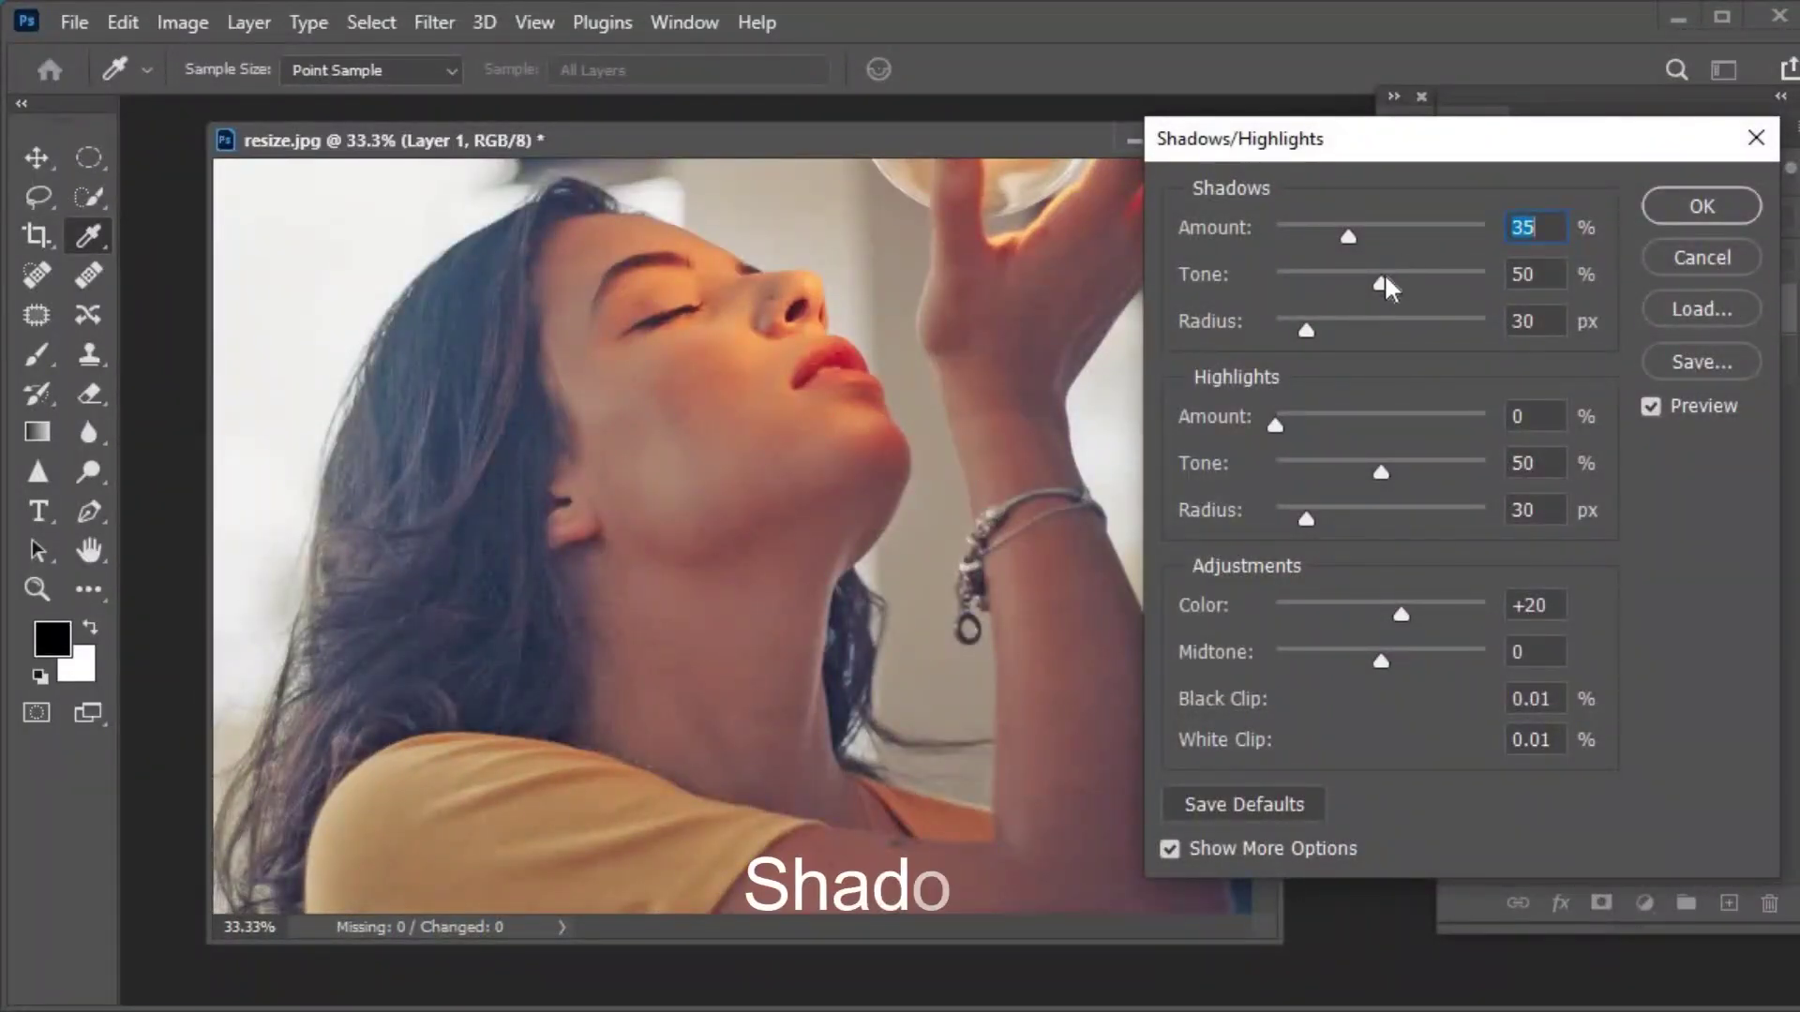
{"action": "mouse_move", "coordinate": [1383, 283]}
{"action": "left_mouse_down"}
{"action": "mouse_move", "coordinate": [1252, 306]}
{"action": "mouse_move", "coordinate": [1262, 330]}
{"action": "left_mouse_up"}
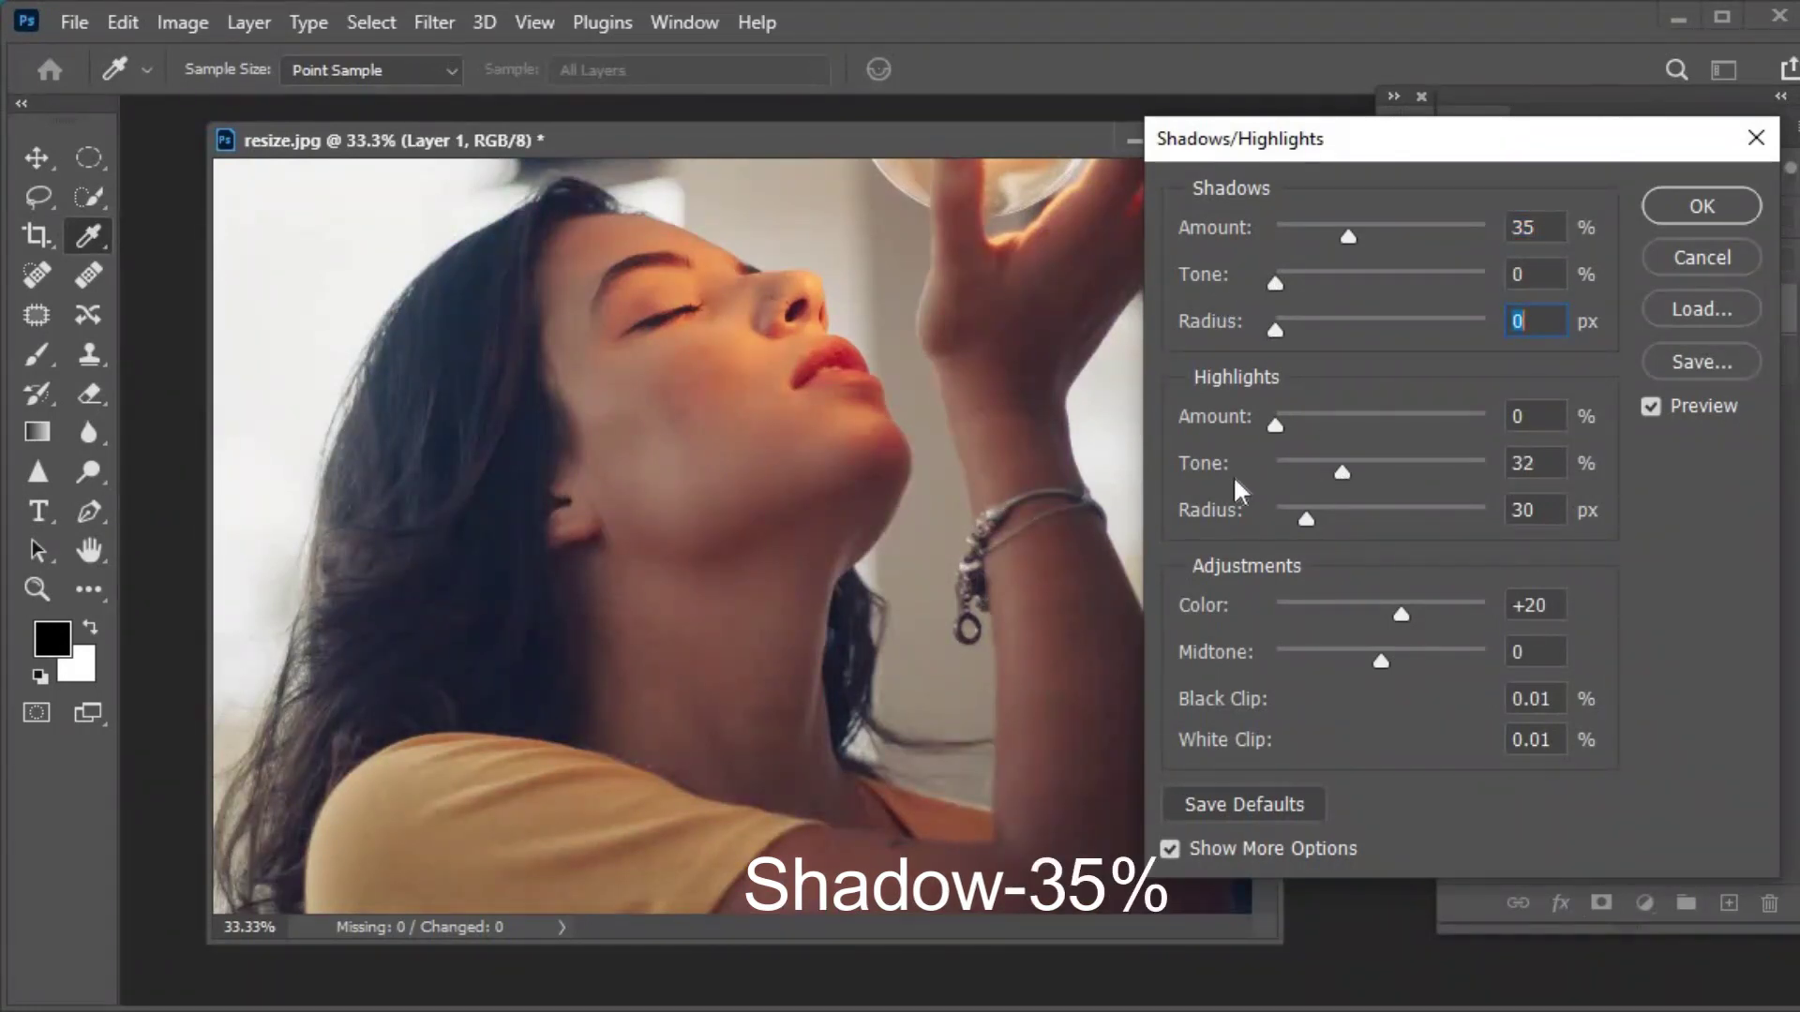
{"action": "left_click_drag", "start_coordinate": [1301, 520], "coordinate": [1219, 522]}
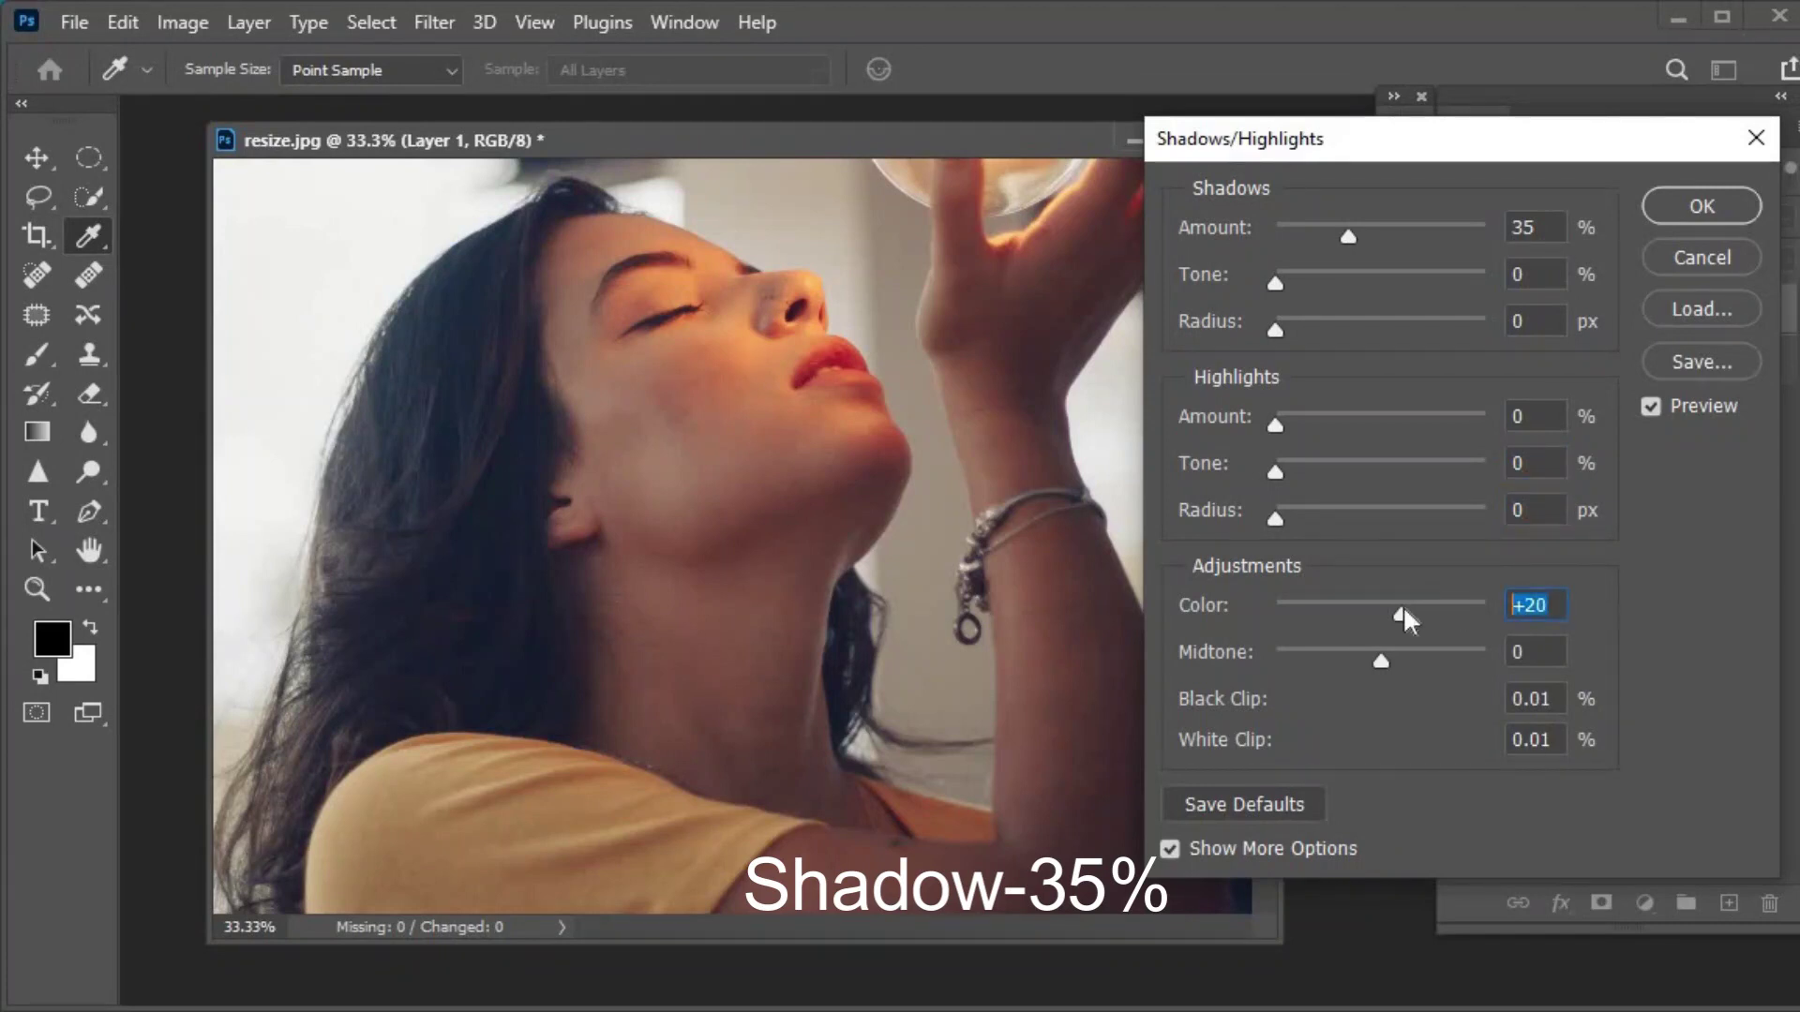
{"action": "type", "text": "0"}
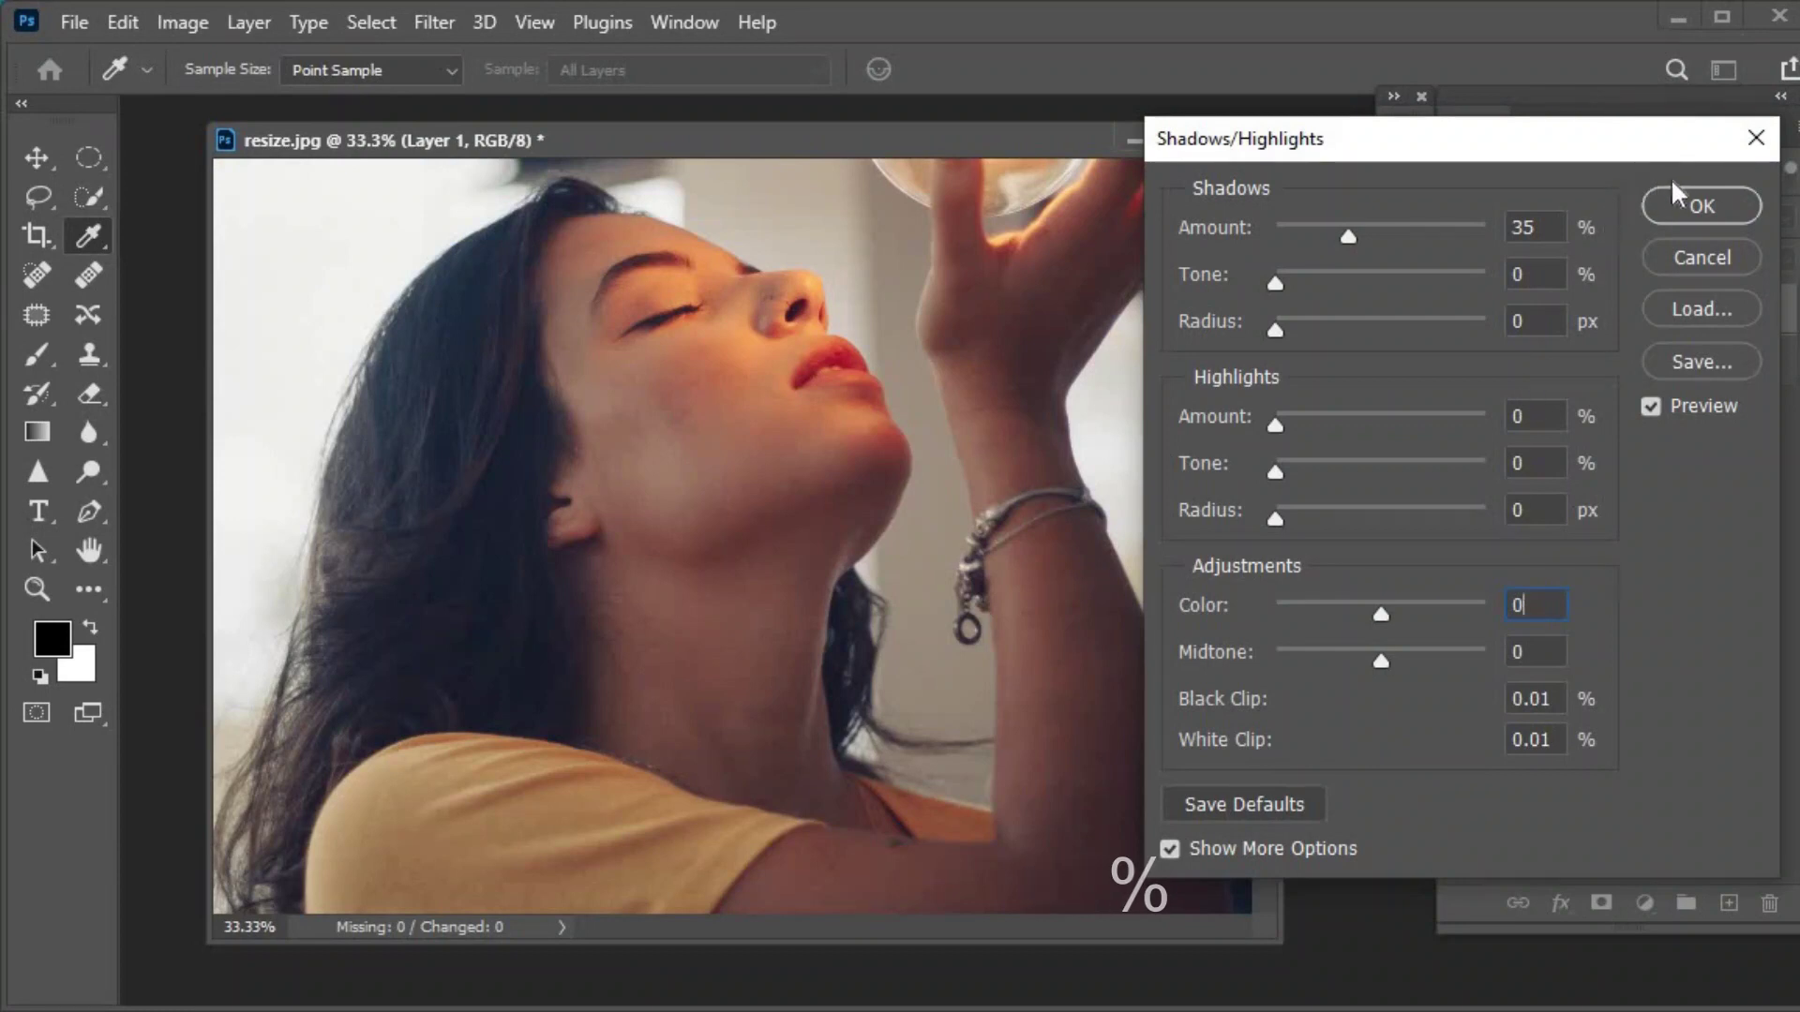
{"action": "left_click", "coordinate": [1702, 206]}
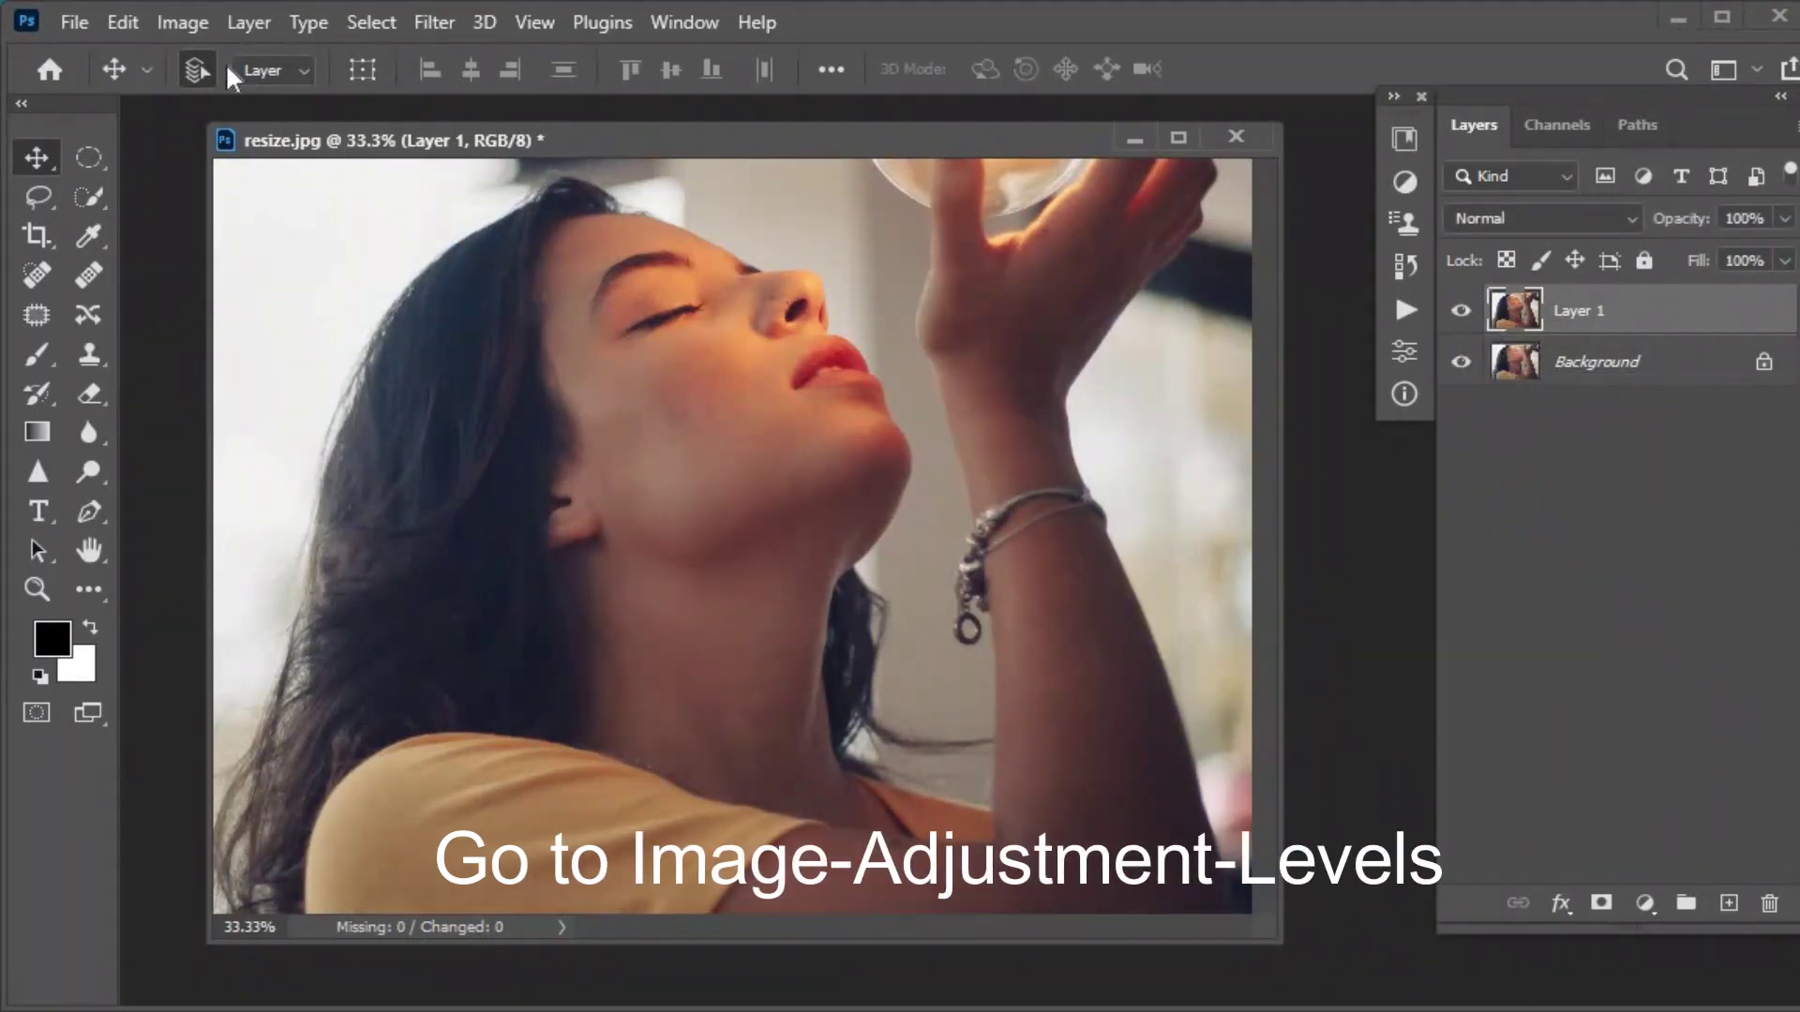
- Set Layer 1's Levels output range to 4 black and 238 white
{"action": "left_click", "coordinate": [187, 23]}
{"action": "mouse_move", "coordinate": [233, 99]}
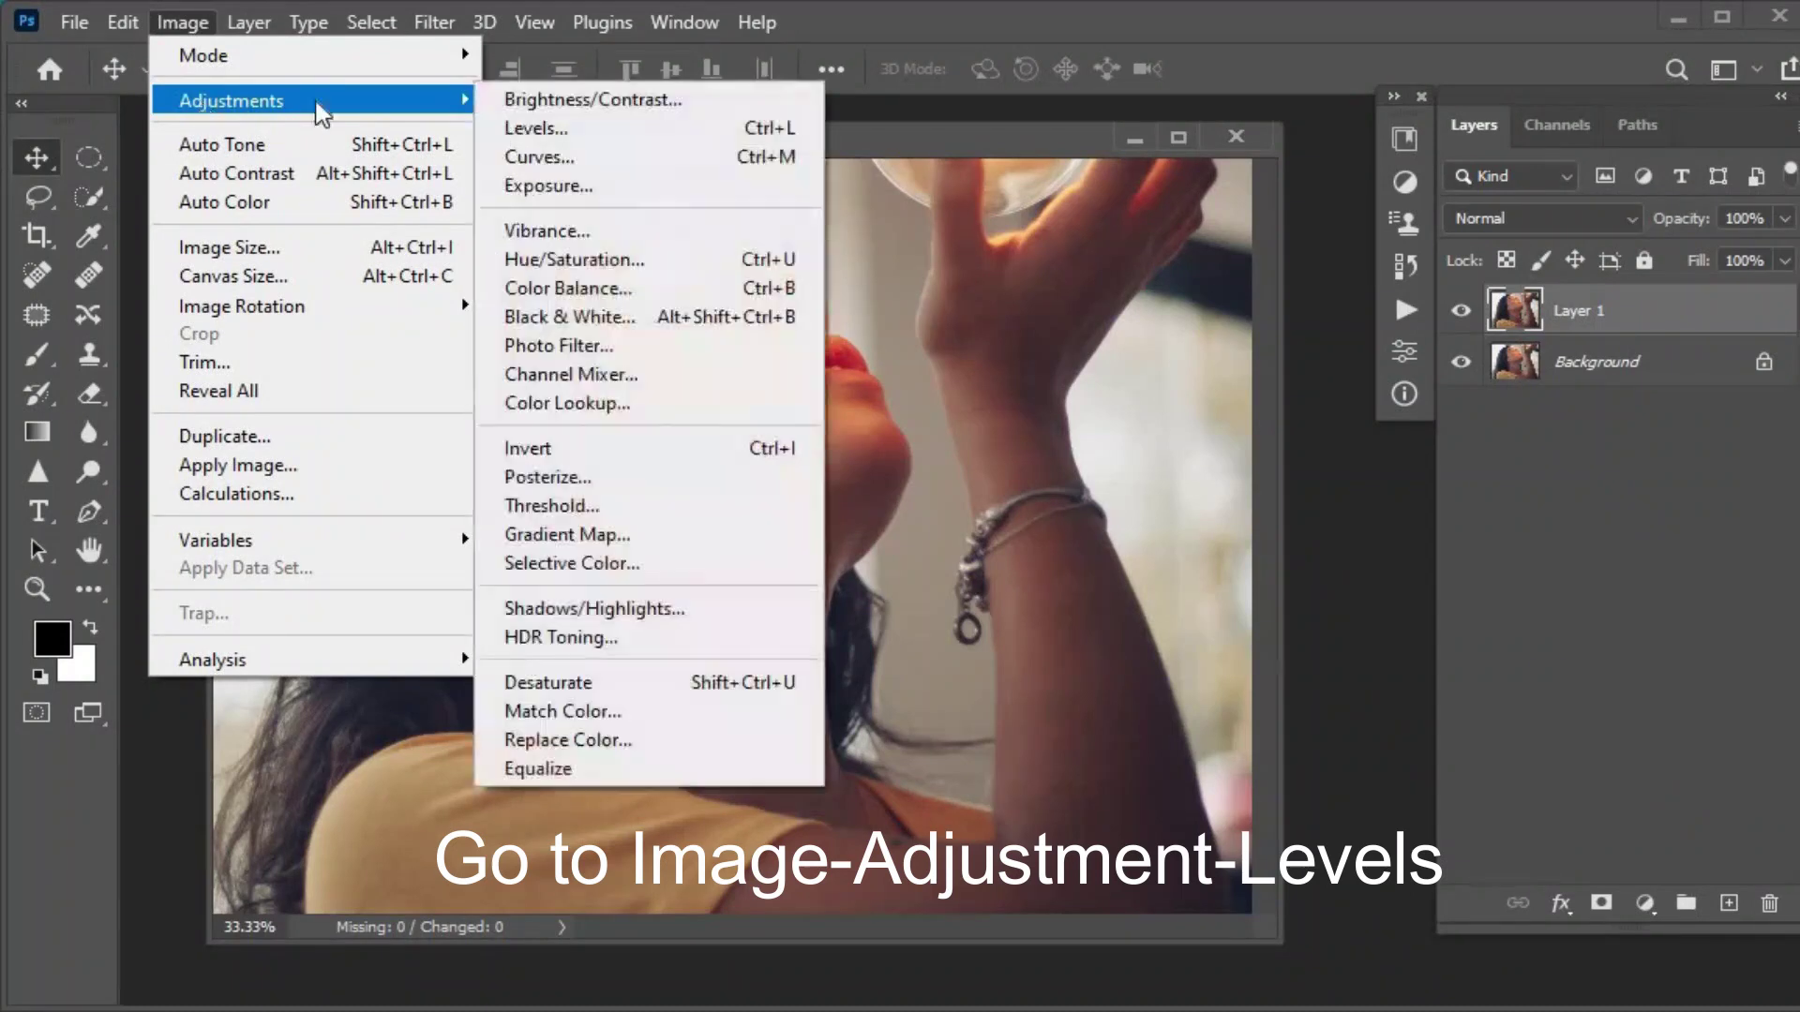
{"action": "left_click", "coordinate": [610, 127]}
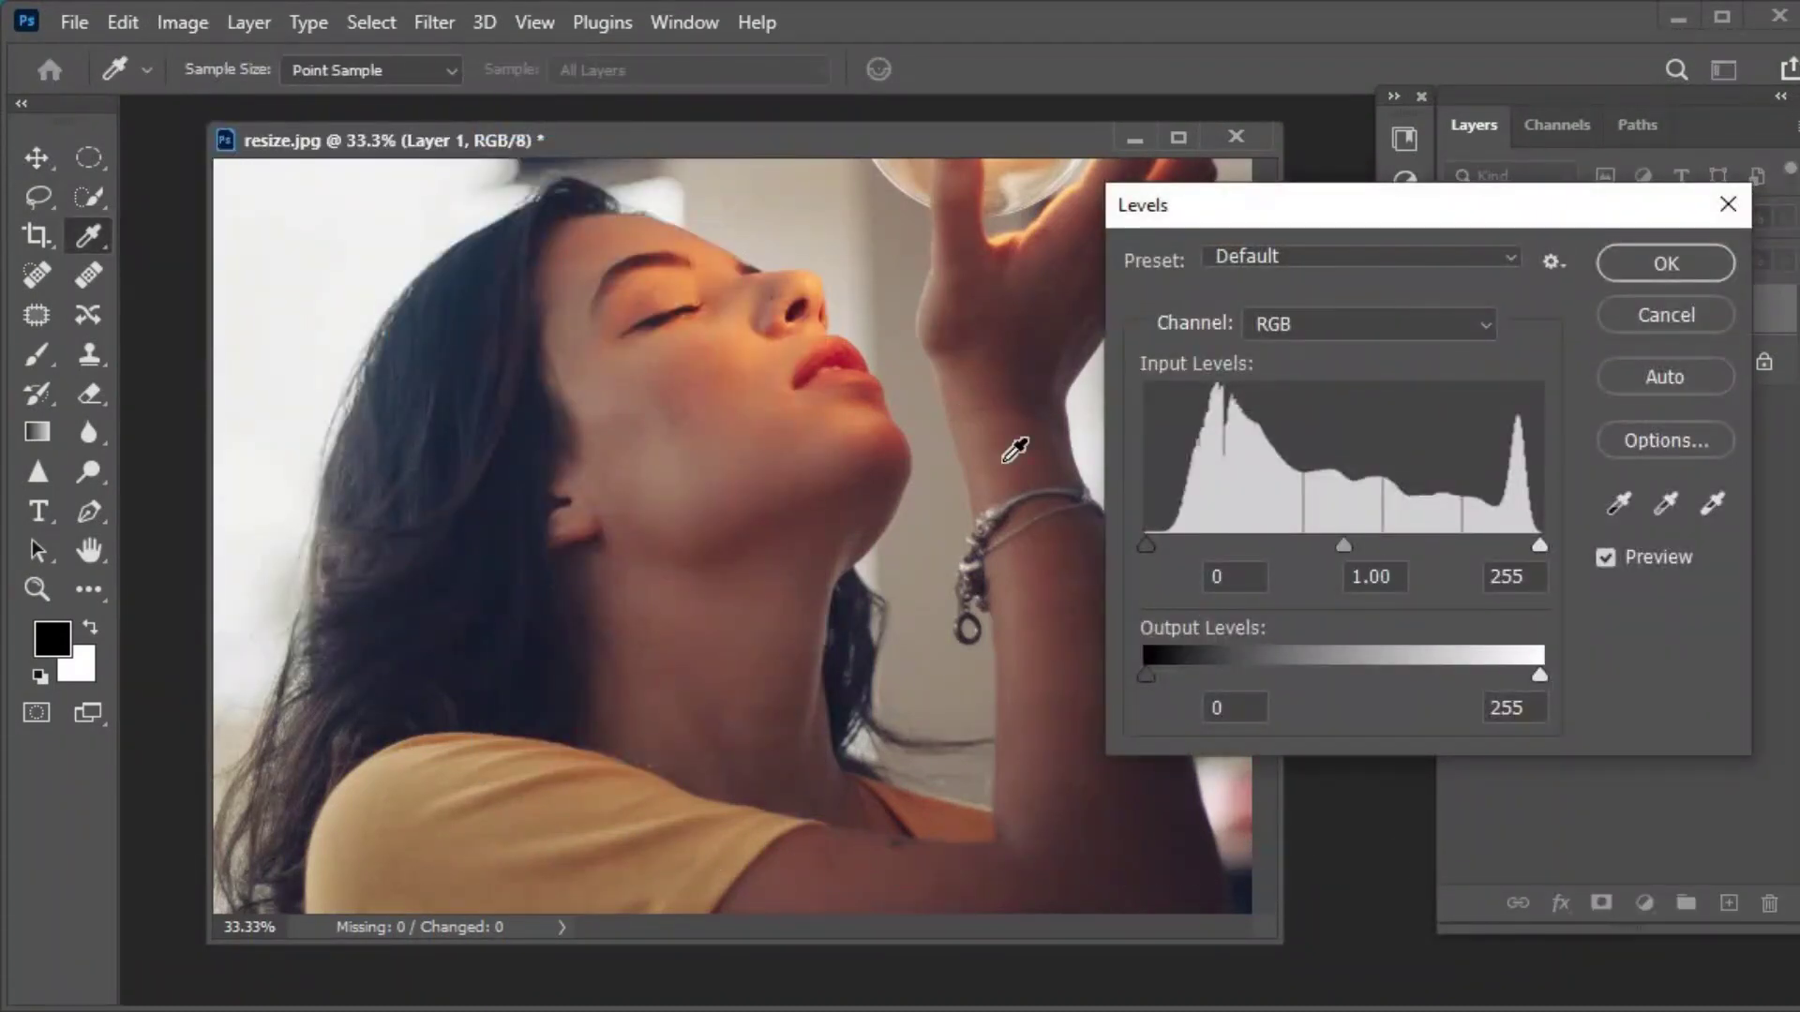
{"action": "left_click", "coordinate": [1154, 659]}
{"action": "left_click_drag", "start_coordinate": [1540, 675], "coordinate": [1516, 677]}
{"action": "left_click", "coordinate": [1513, 673]}
{"action": "left_click_drag", "start_coordinate": [1148, 675], "coordinate": [1155, 675]}
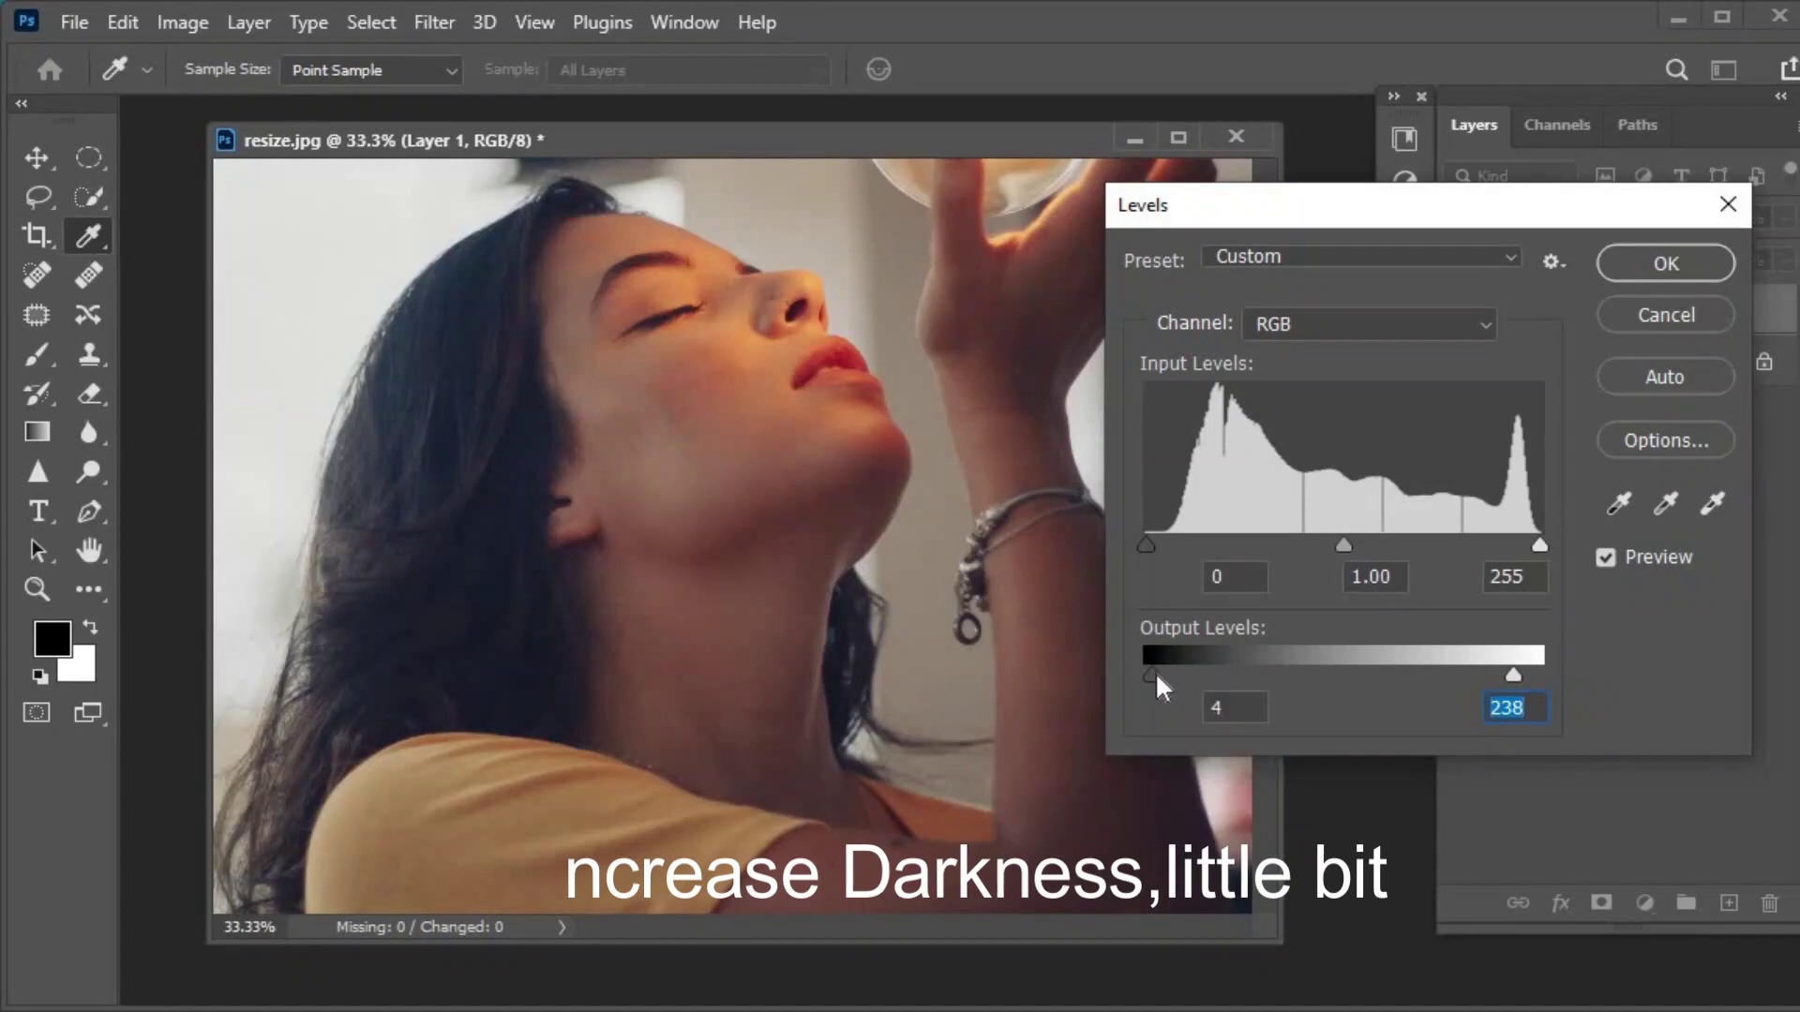
- Confirm the Levels, duplicate Layer 1 and apply a 2-pixel High Pass to the copy
{"action": "left_click", "coordinate": [1667, 264]}
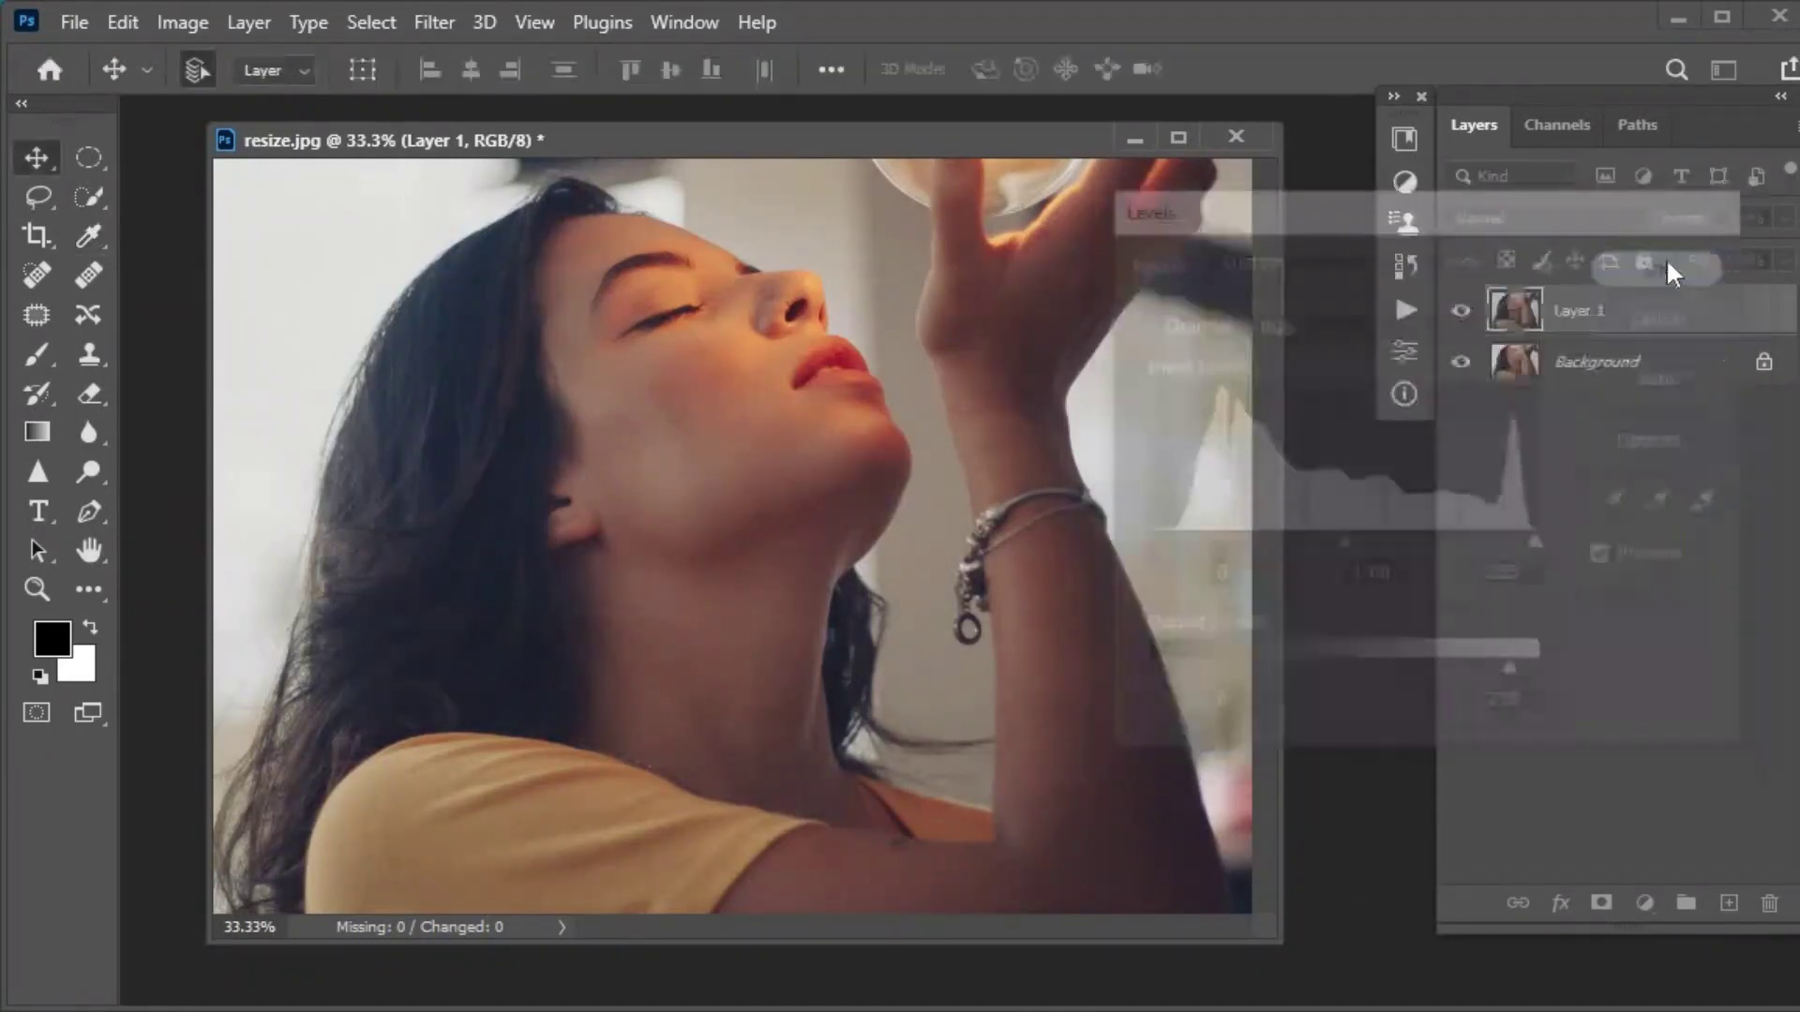
{"action": "key", "text": "ctrl+j"}
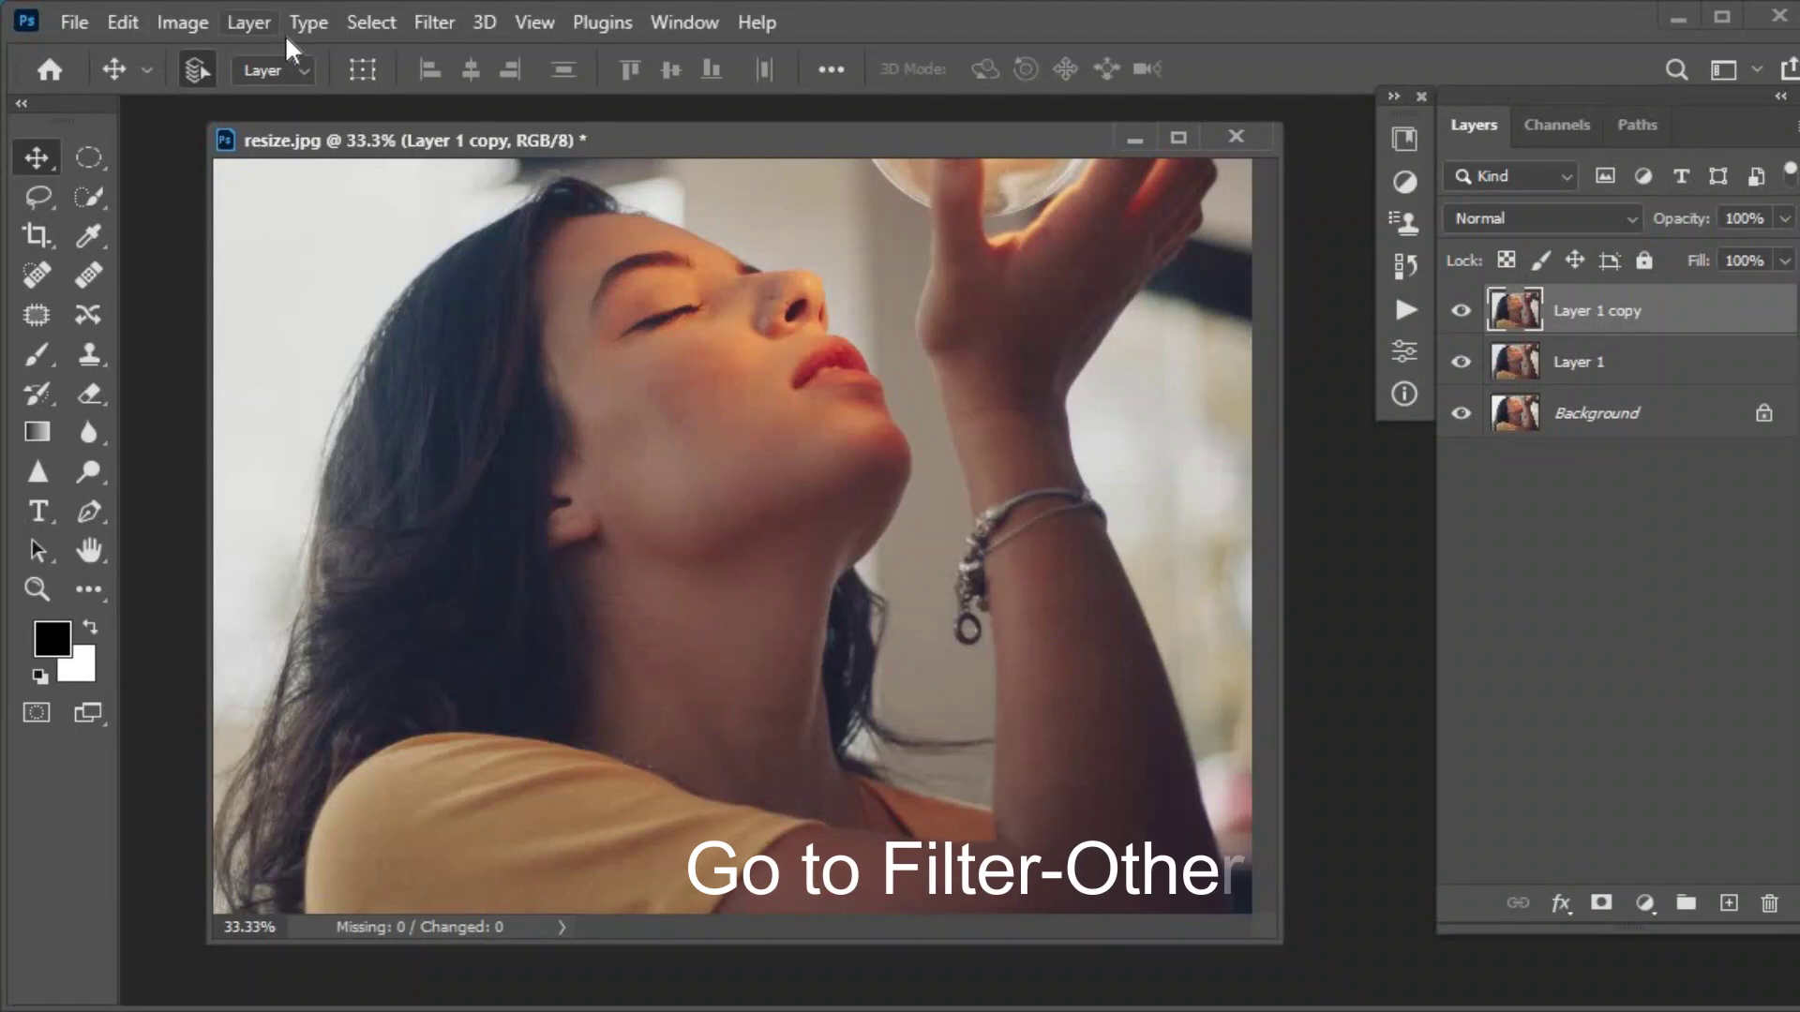
{"action": "left_click", "coordinate": [435, 23]}
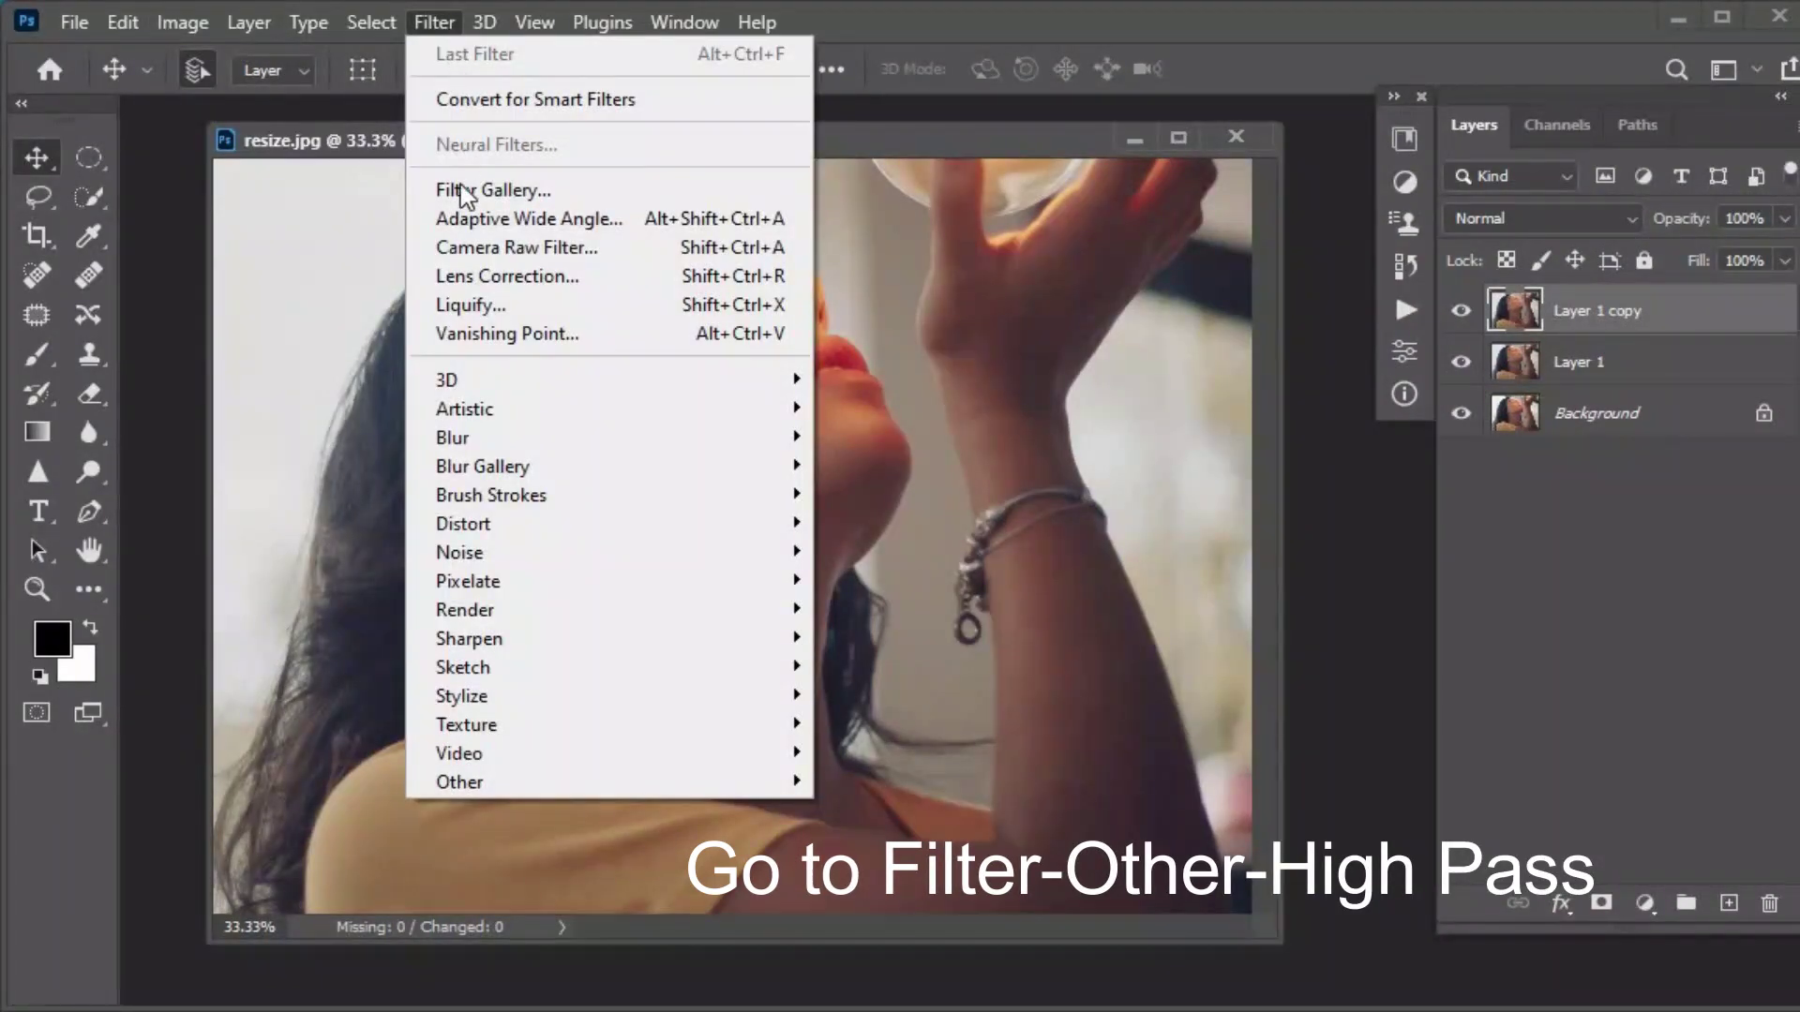
{"action": "mouse_move", "coordinate": [460, 782]}
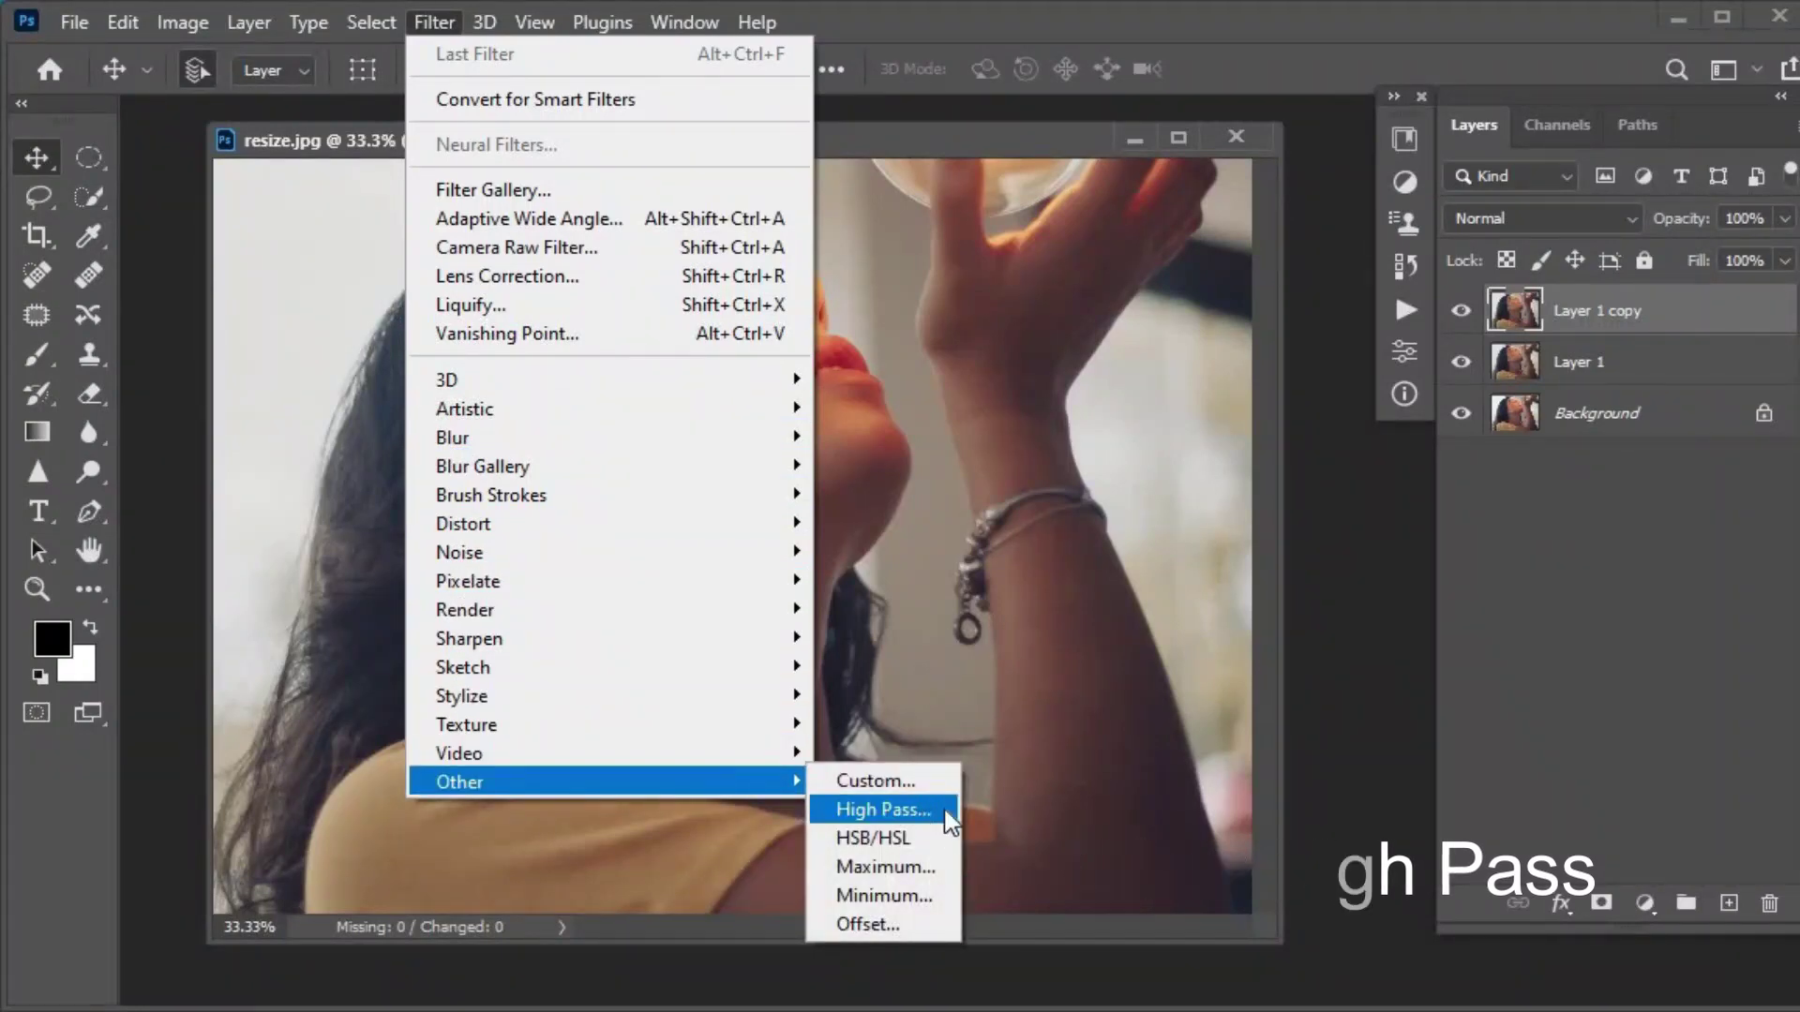
{"action": "left_click", "coordinate": [881, 810]}
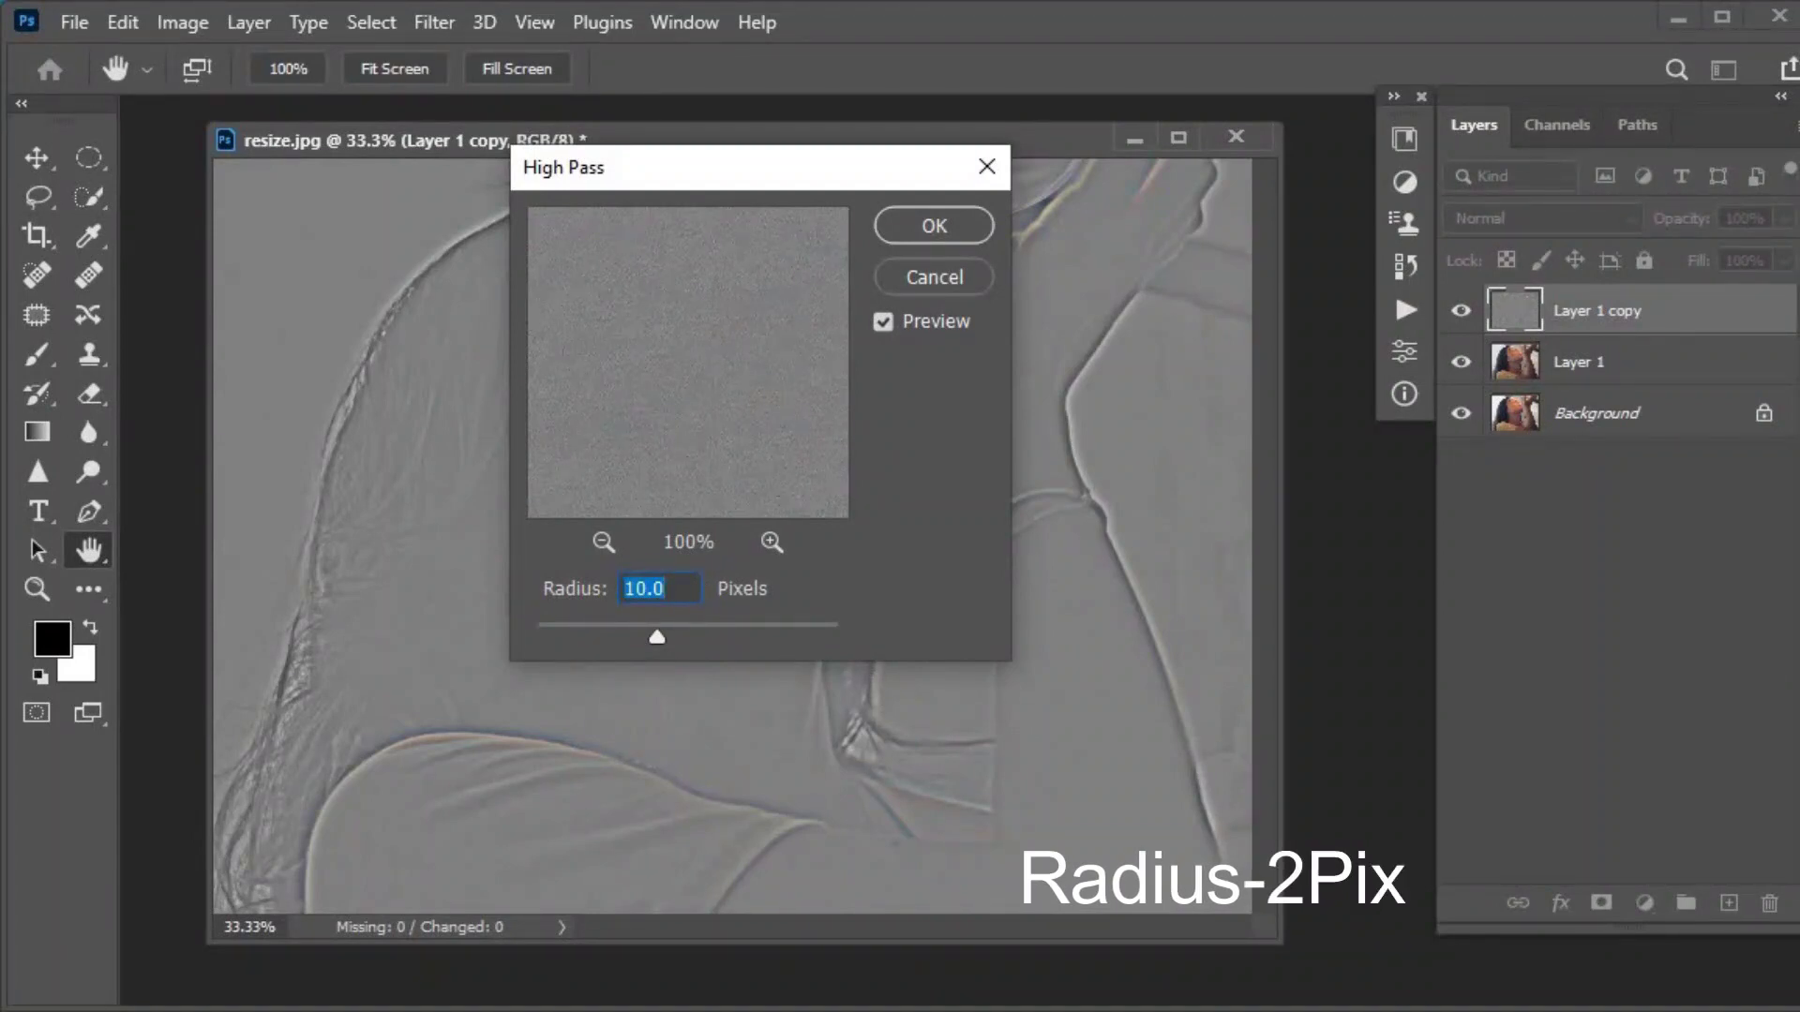
{"action": "type", "text": "2"}
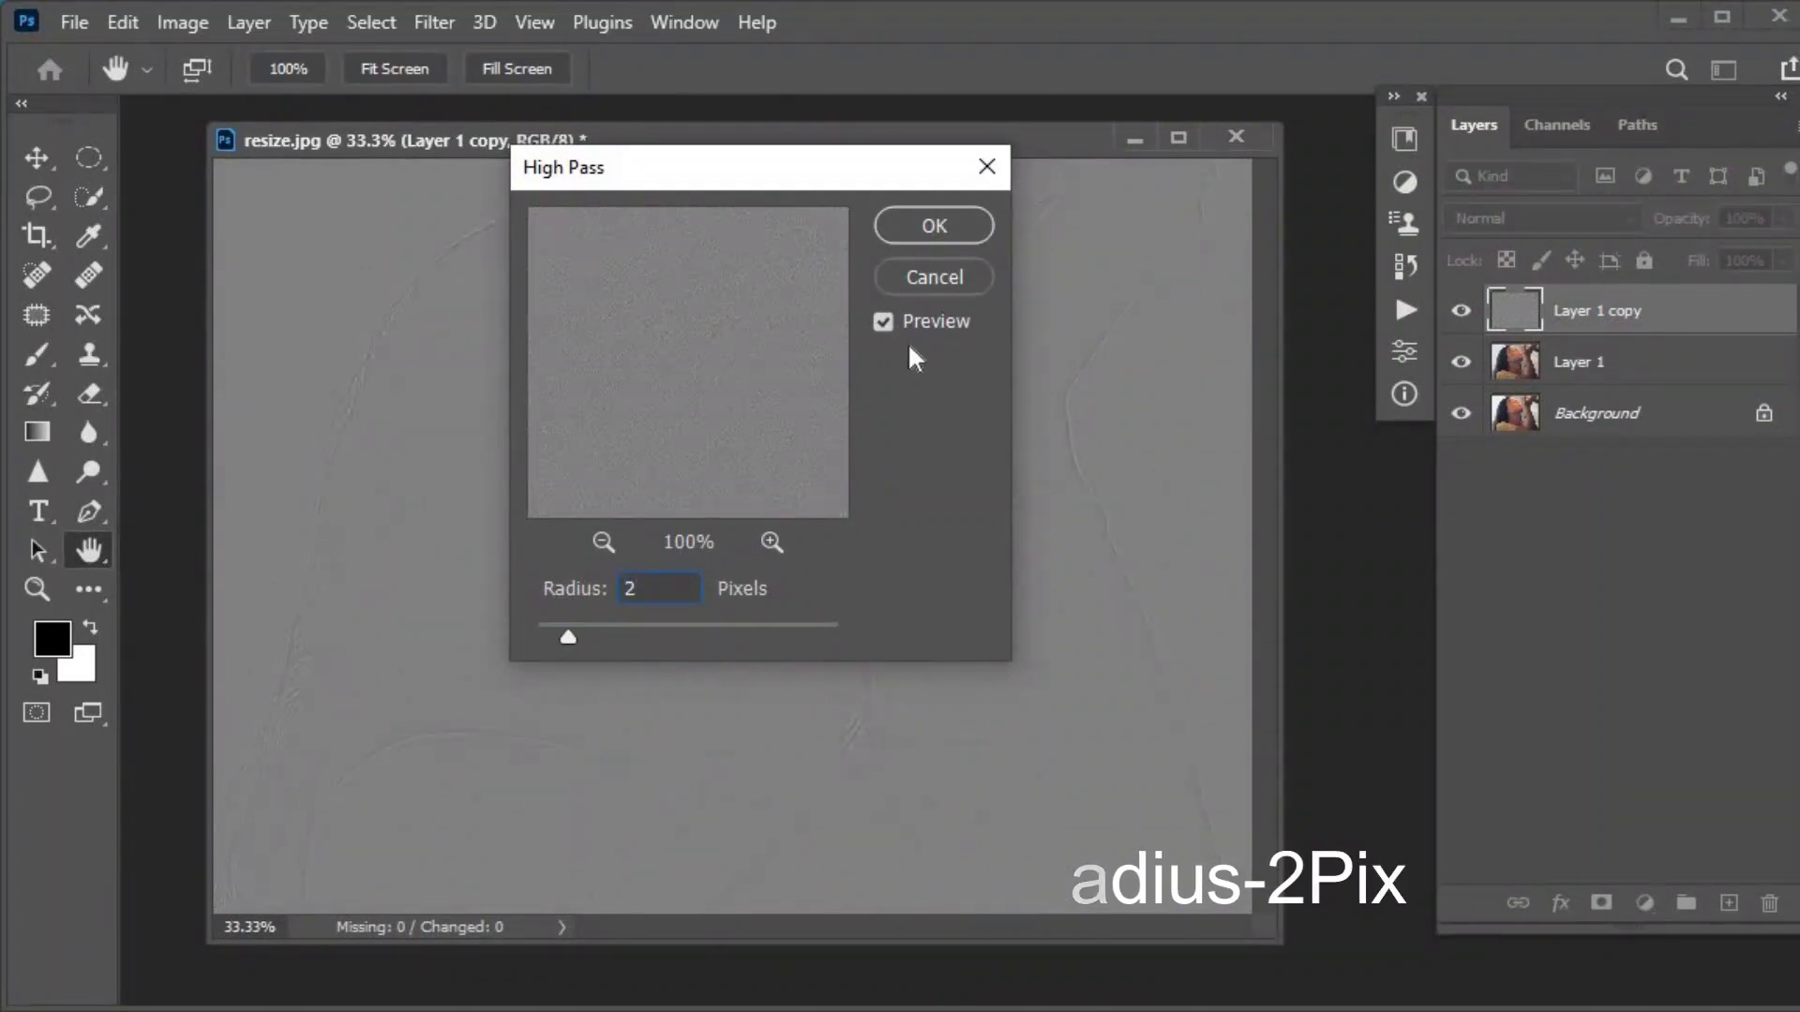
{"action": "left_click", "coordinate": [947, 216]}
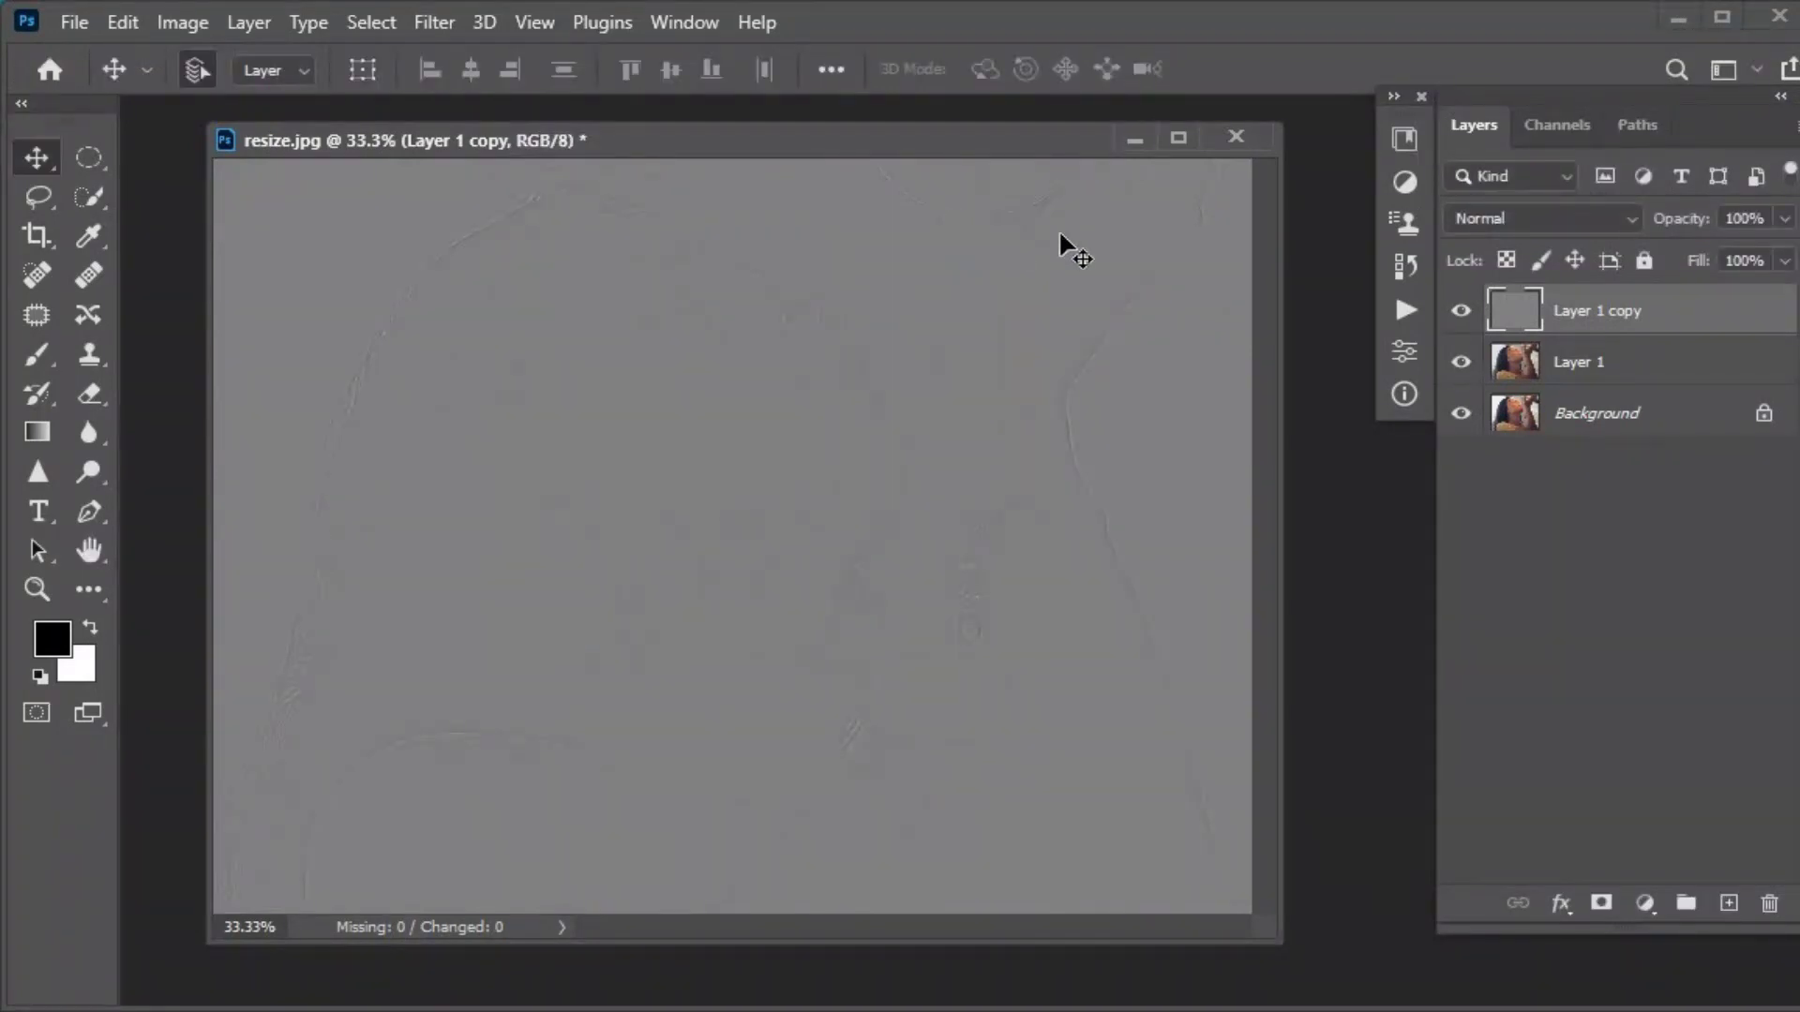
- Set the High Pass copy to Overlay and merge it with Layer 1
{"action": "left_click", "coordinate": [1611, 221]}
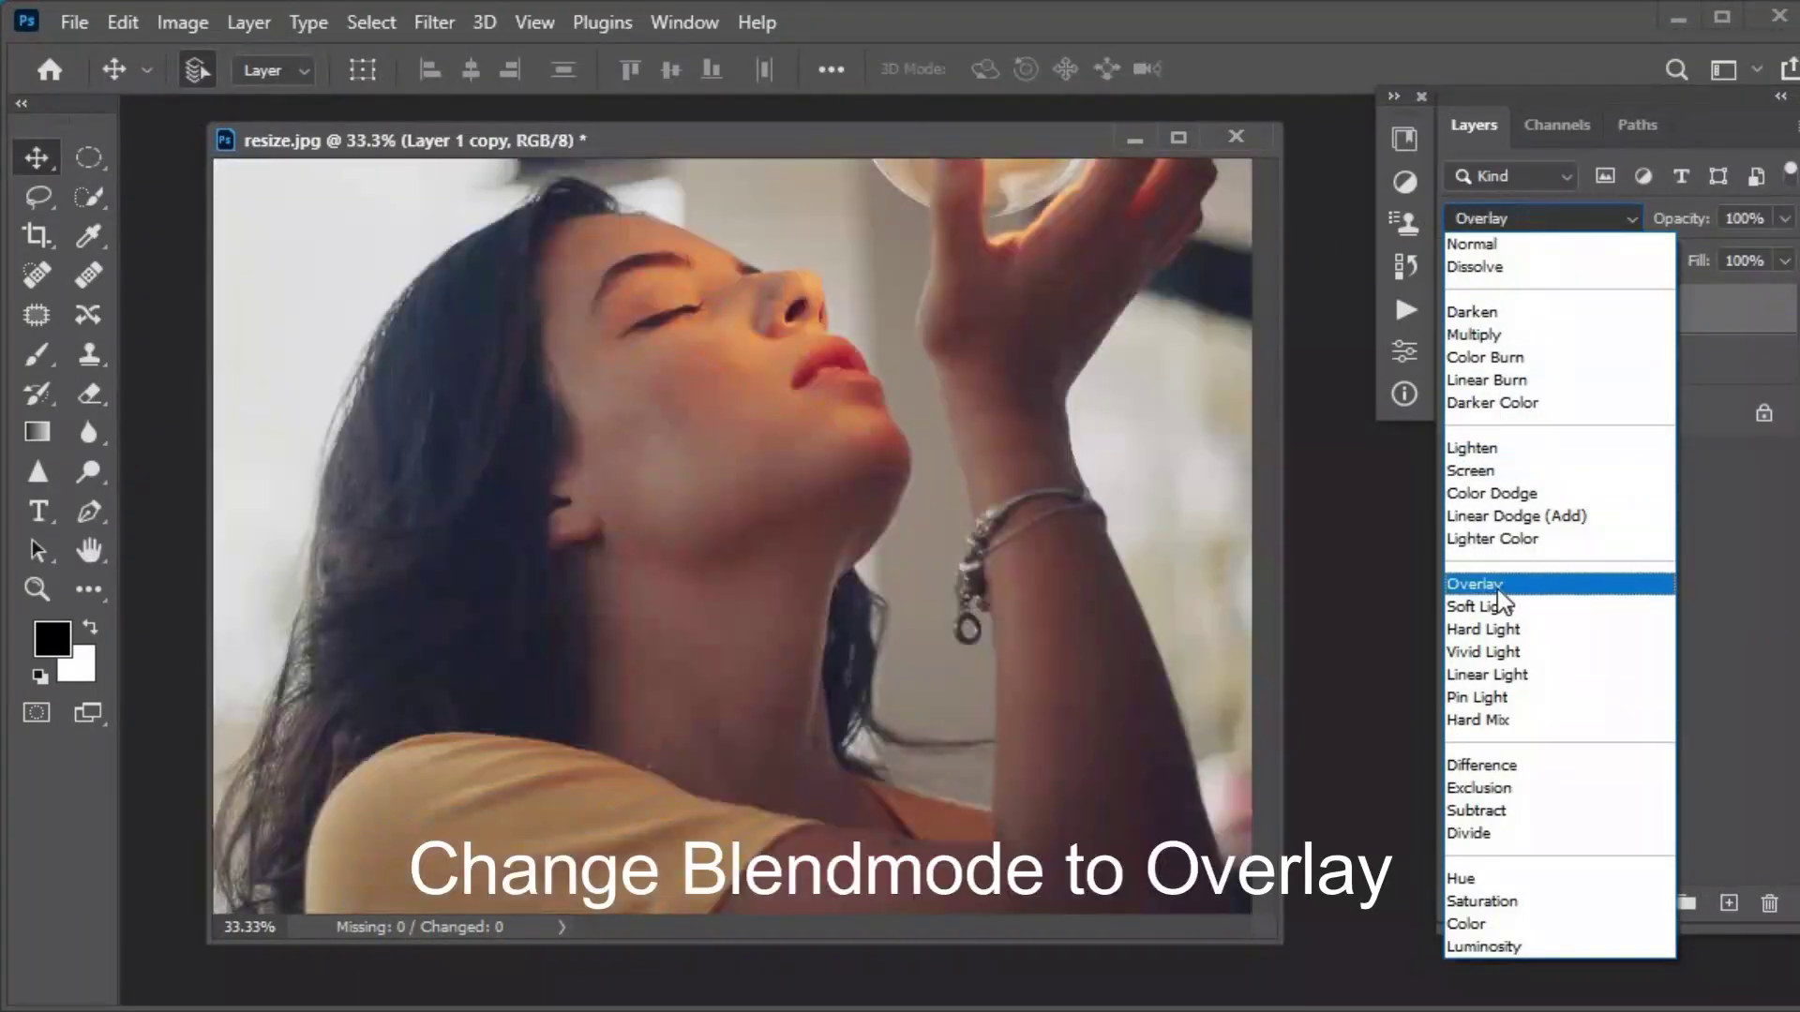
{"action": "left_click", "coordinate": [1594, 585]}
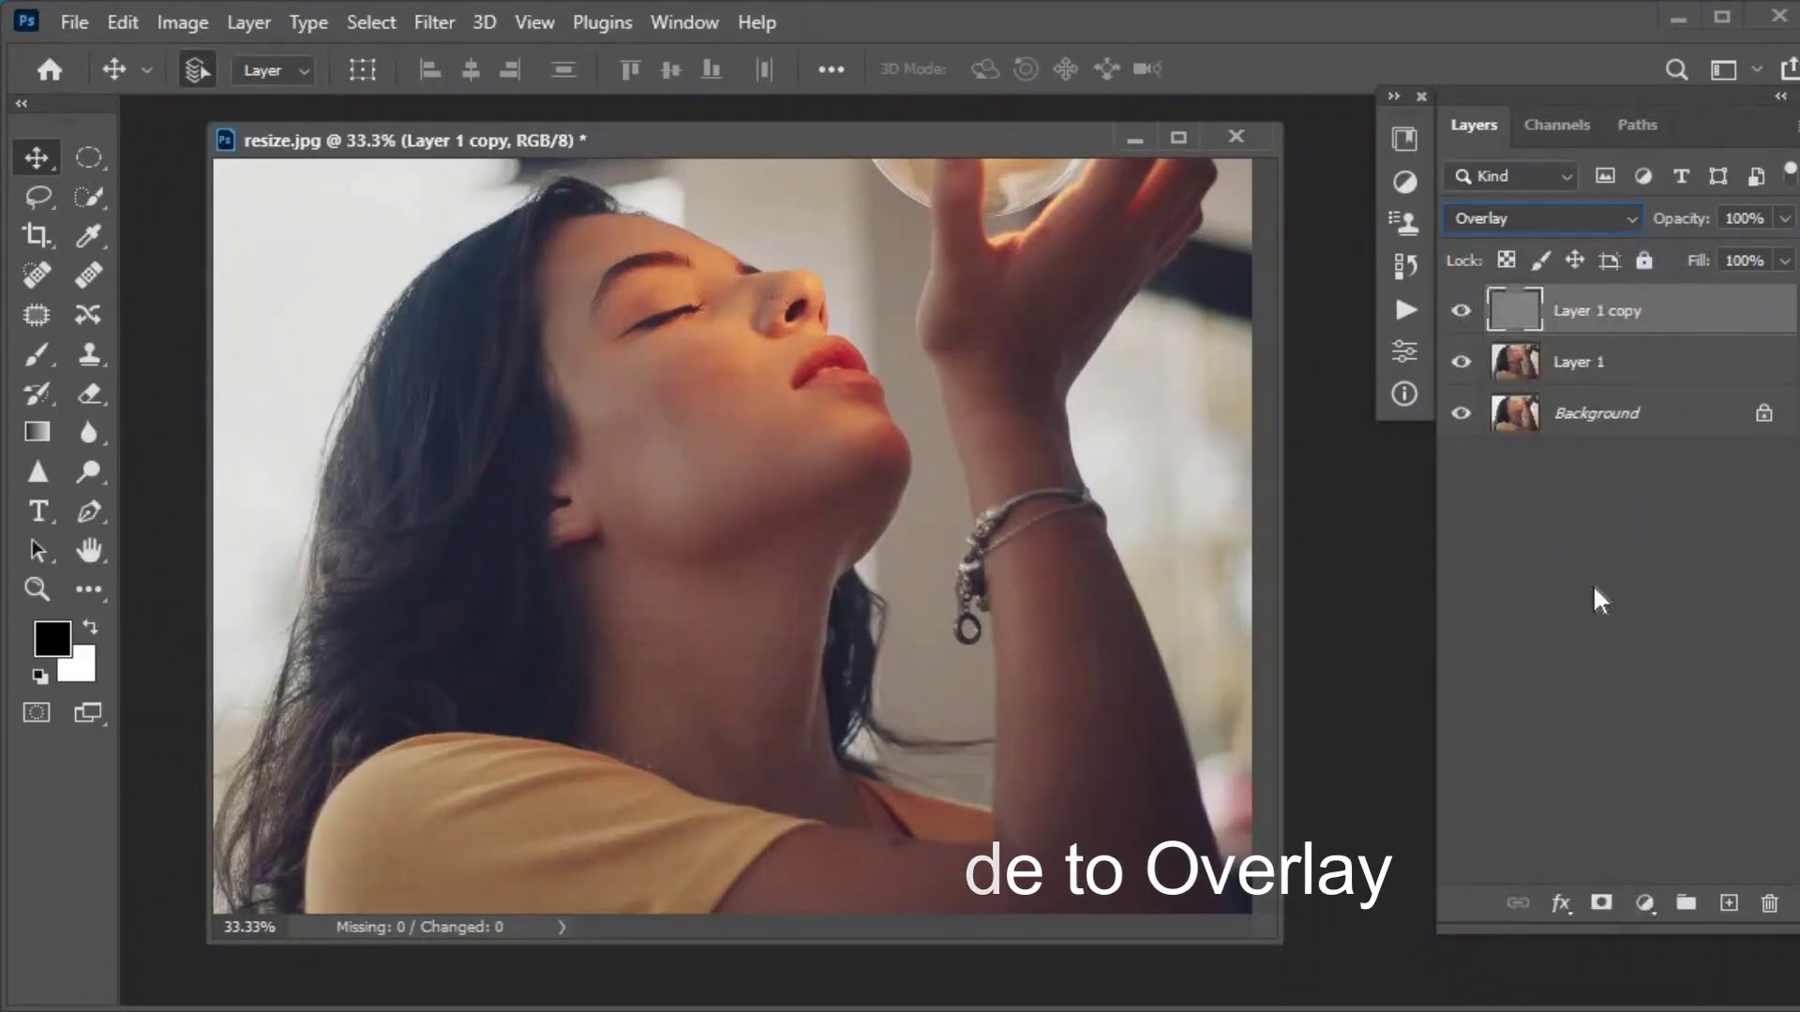
{"action": "left_click", "coordinate": [1591, 370], "text": "shift"}
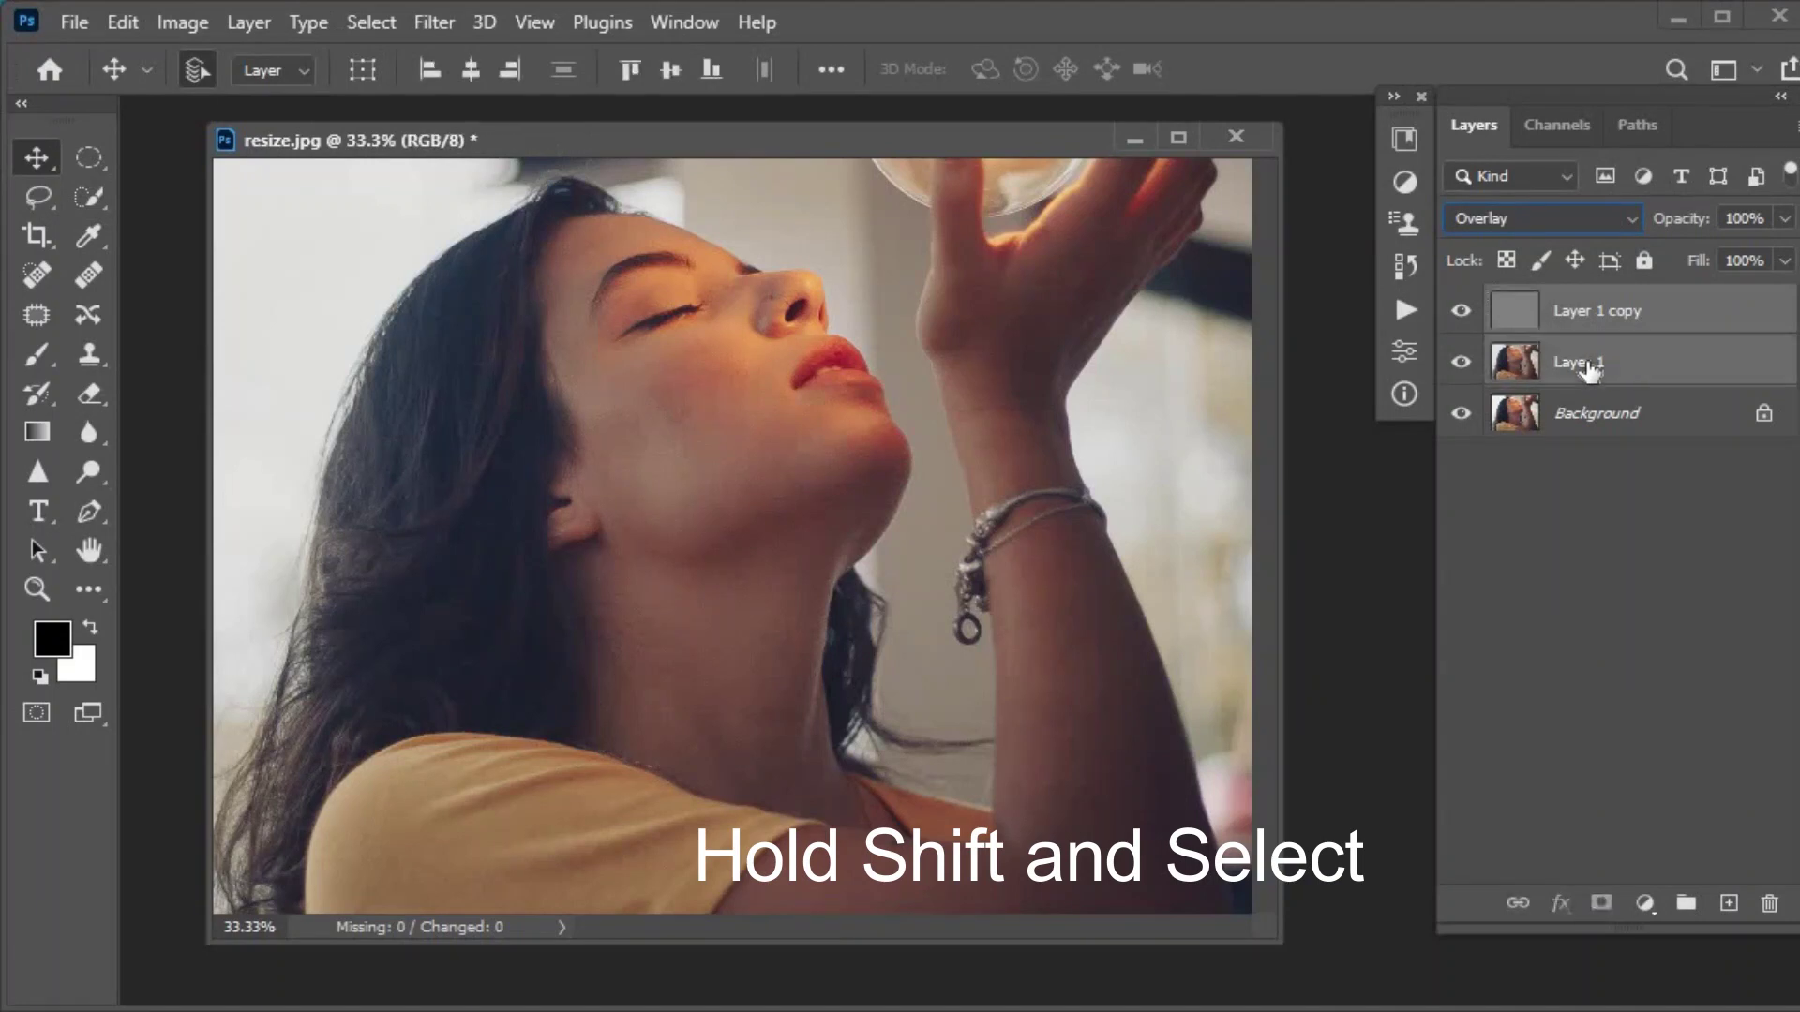
{"action": "right_click", "coordinate": [1695, 335]}
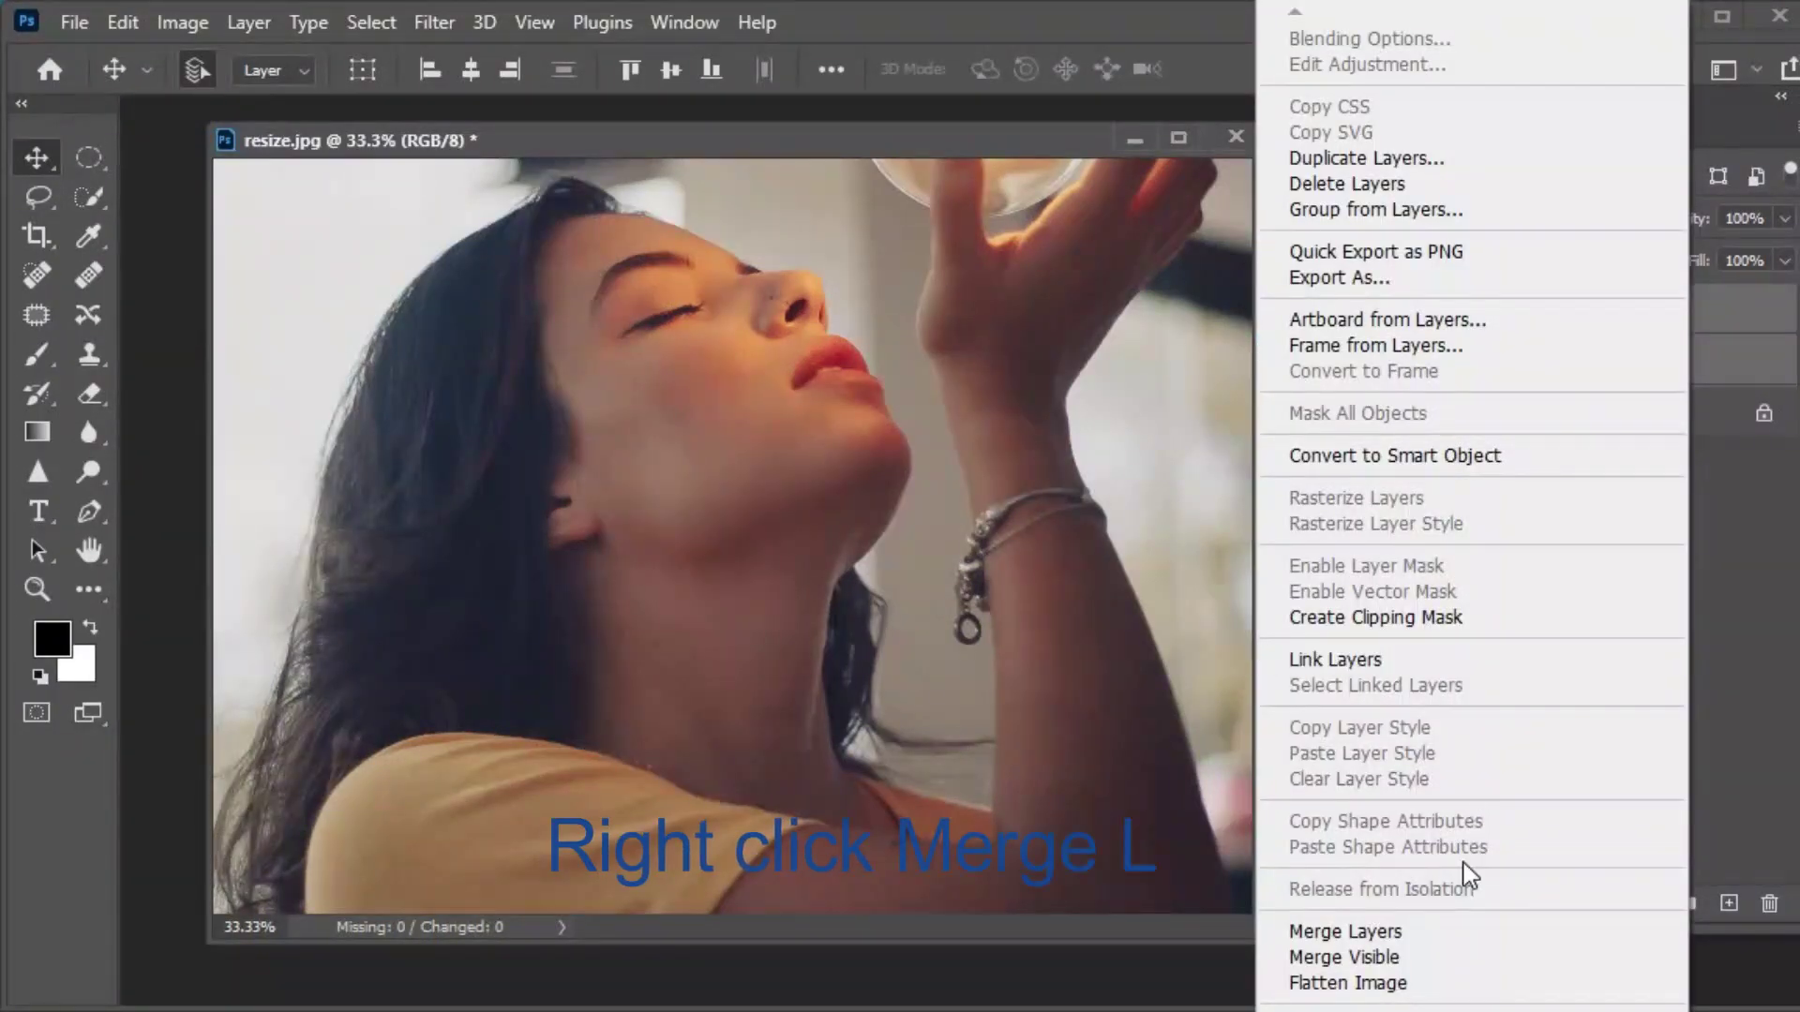
{"action": "left_click", "coordinate": [1498, 932]}
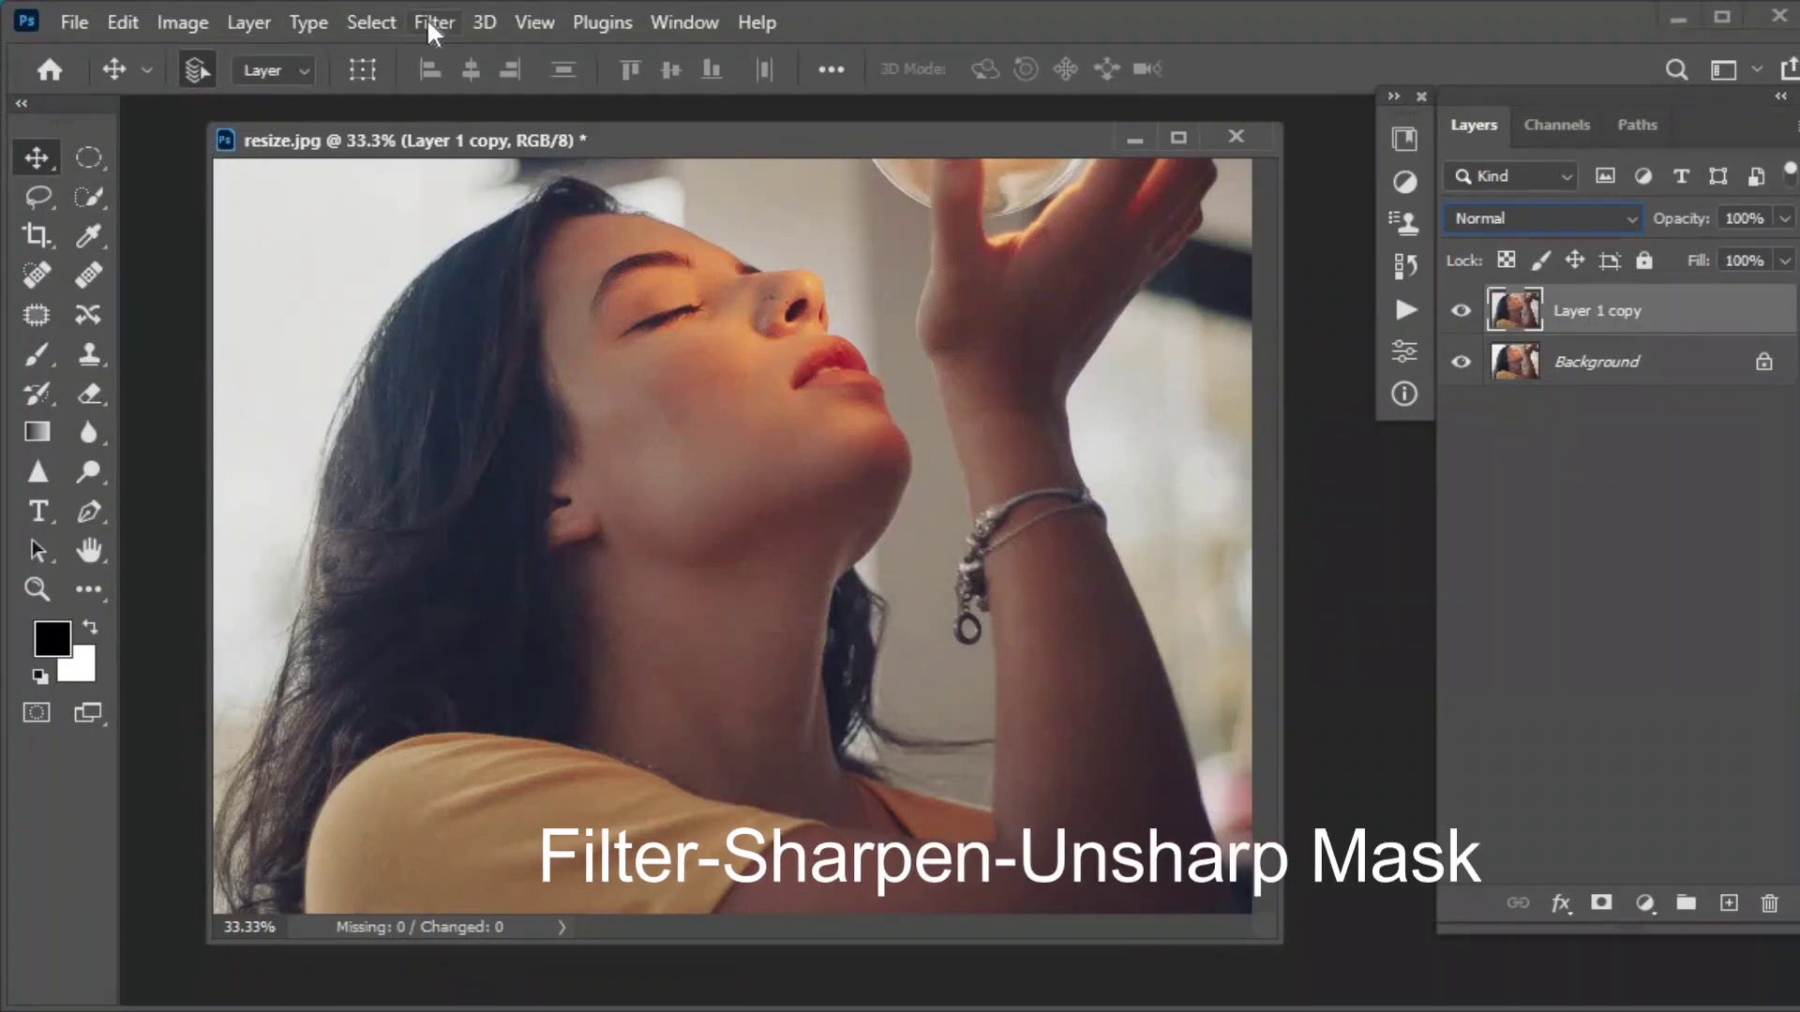
- Apply Unsharp Mask to Layer 1 copy: amount 35%, radius 2 pixels, threshold 0
{"action": "left_click", "coordinate": [427, 19]}
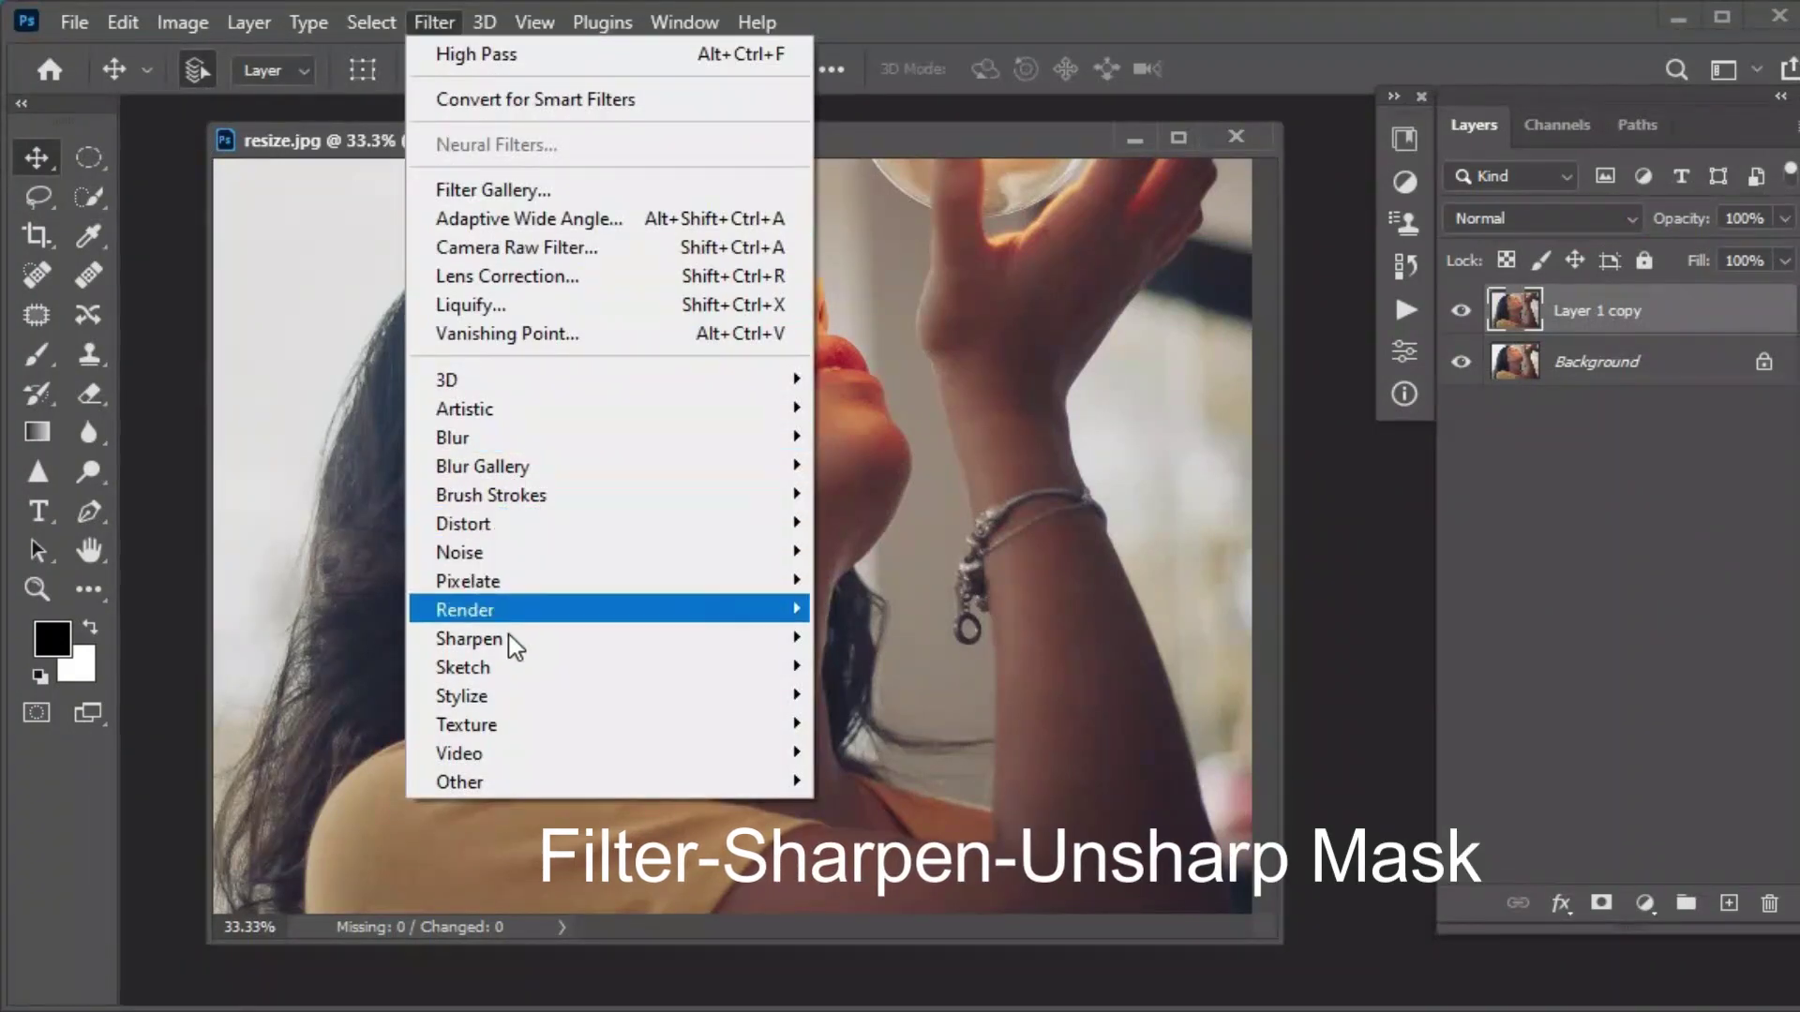
{"action": "mouse_move", "coordinate": [605, 638]}
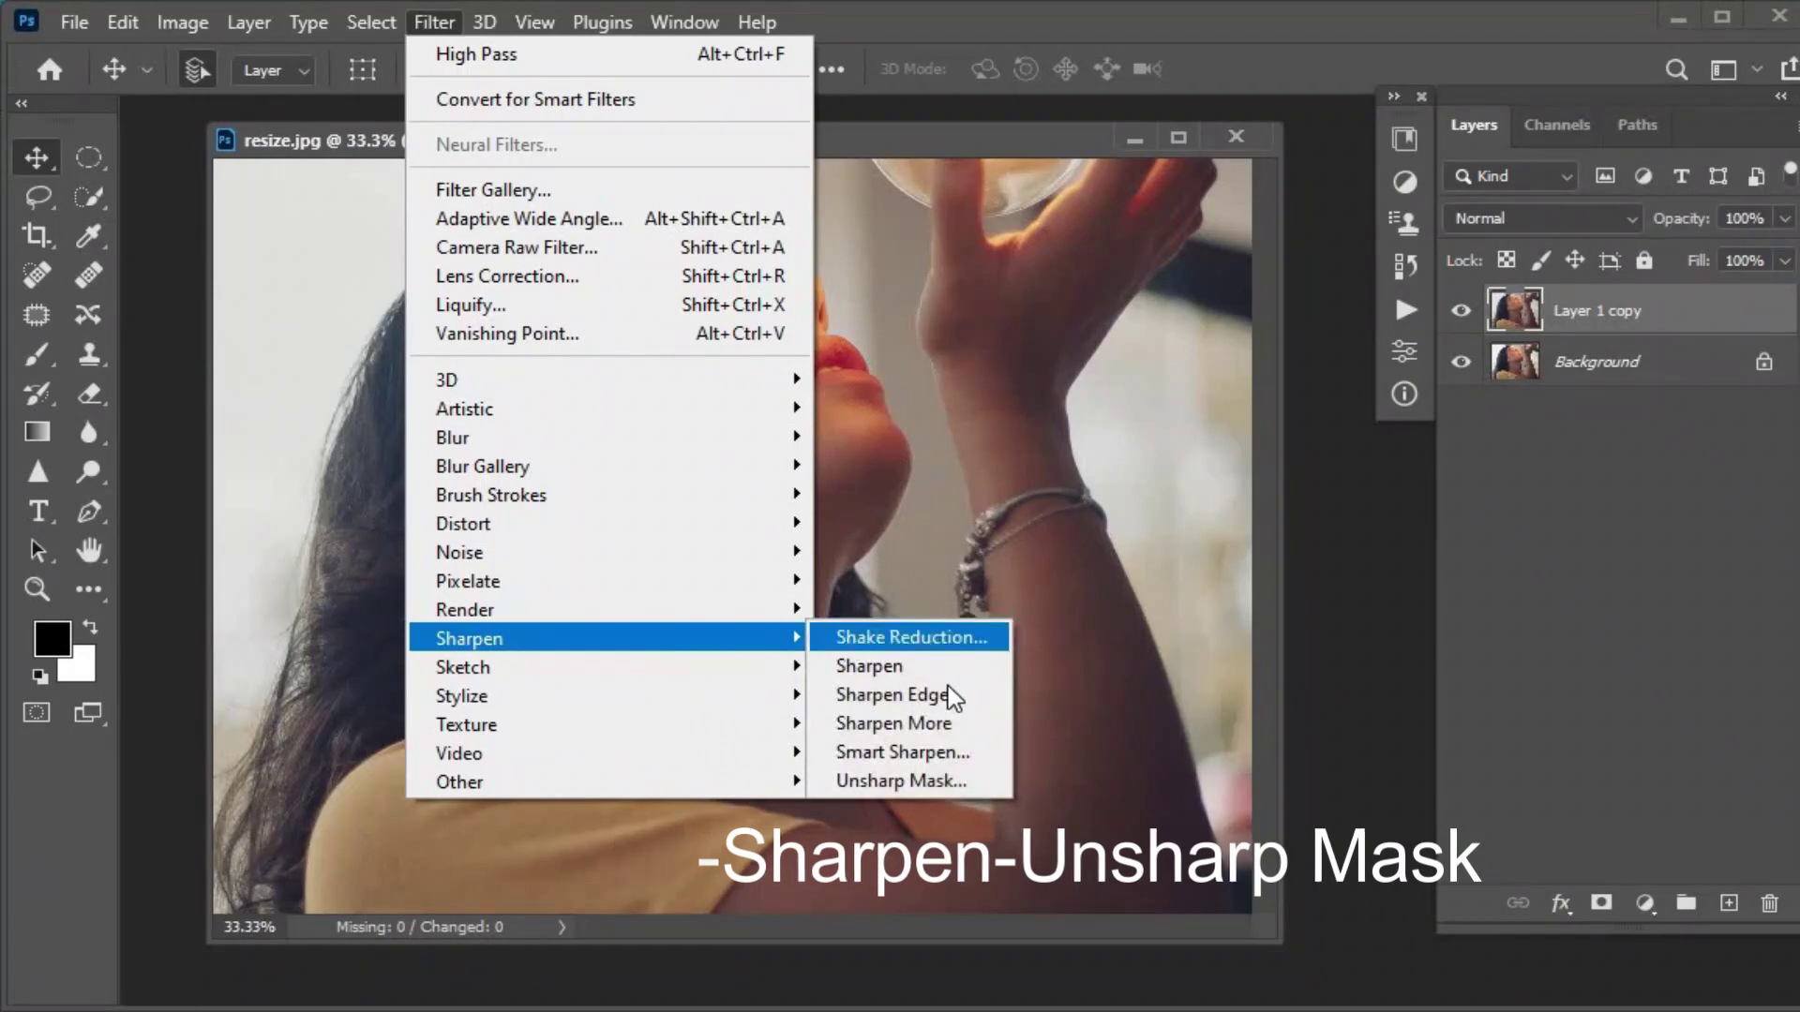
{"action": "left_click", "coordinate": [992, 777]}
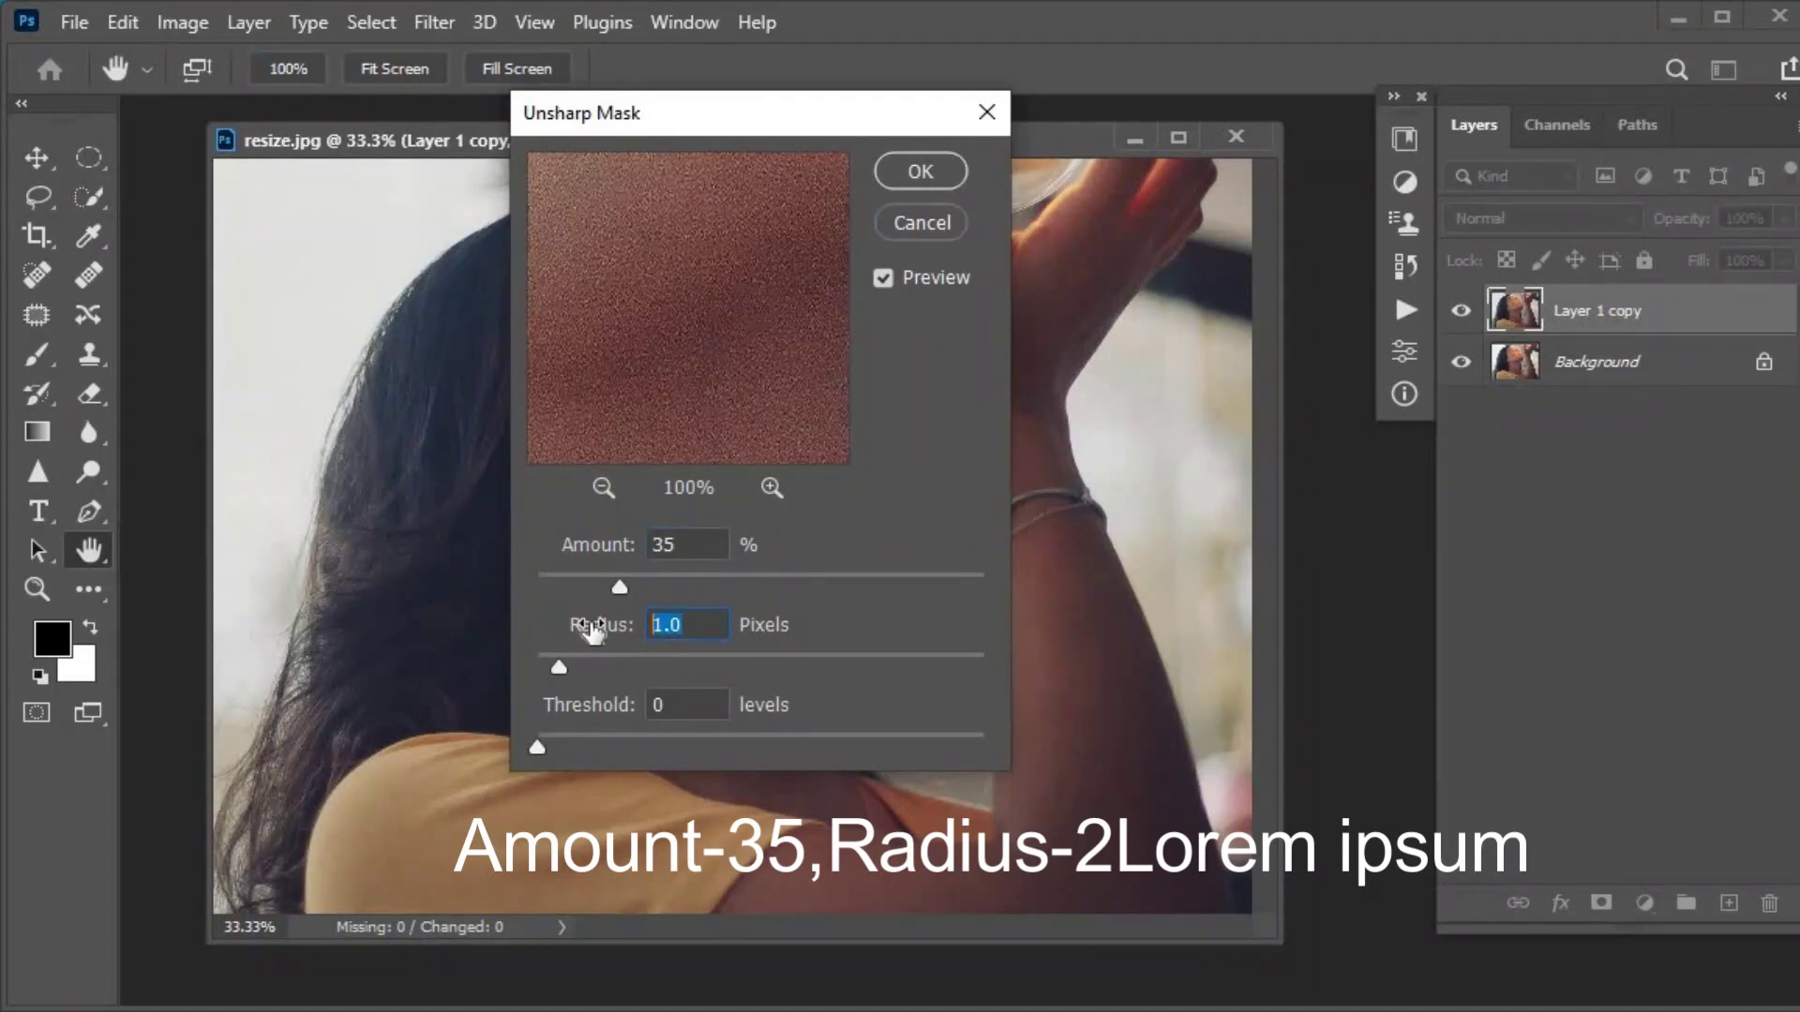
{"action": "type", "text": "2"}
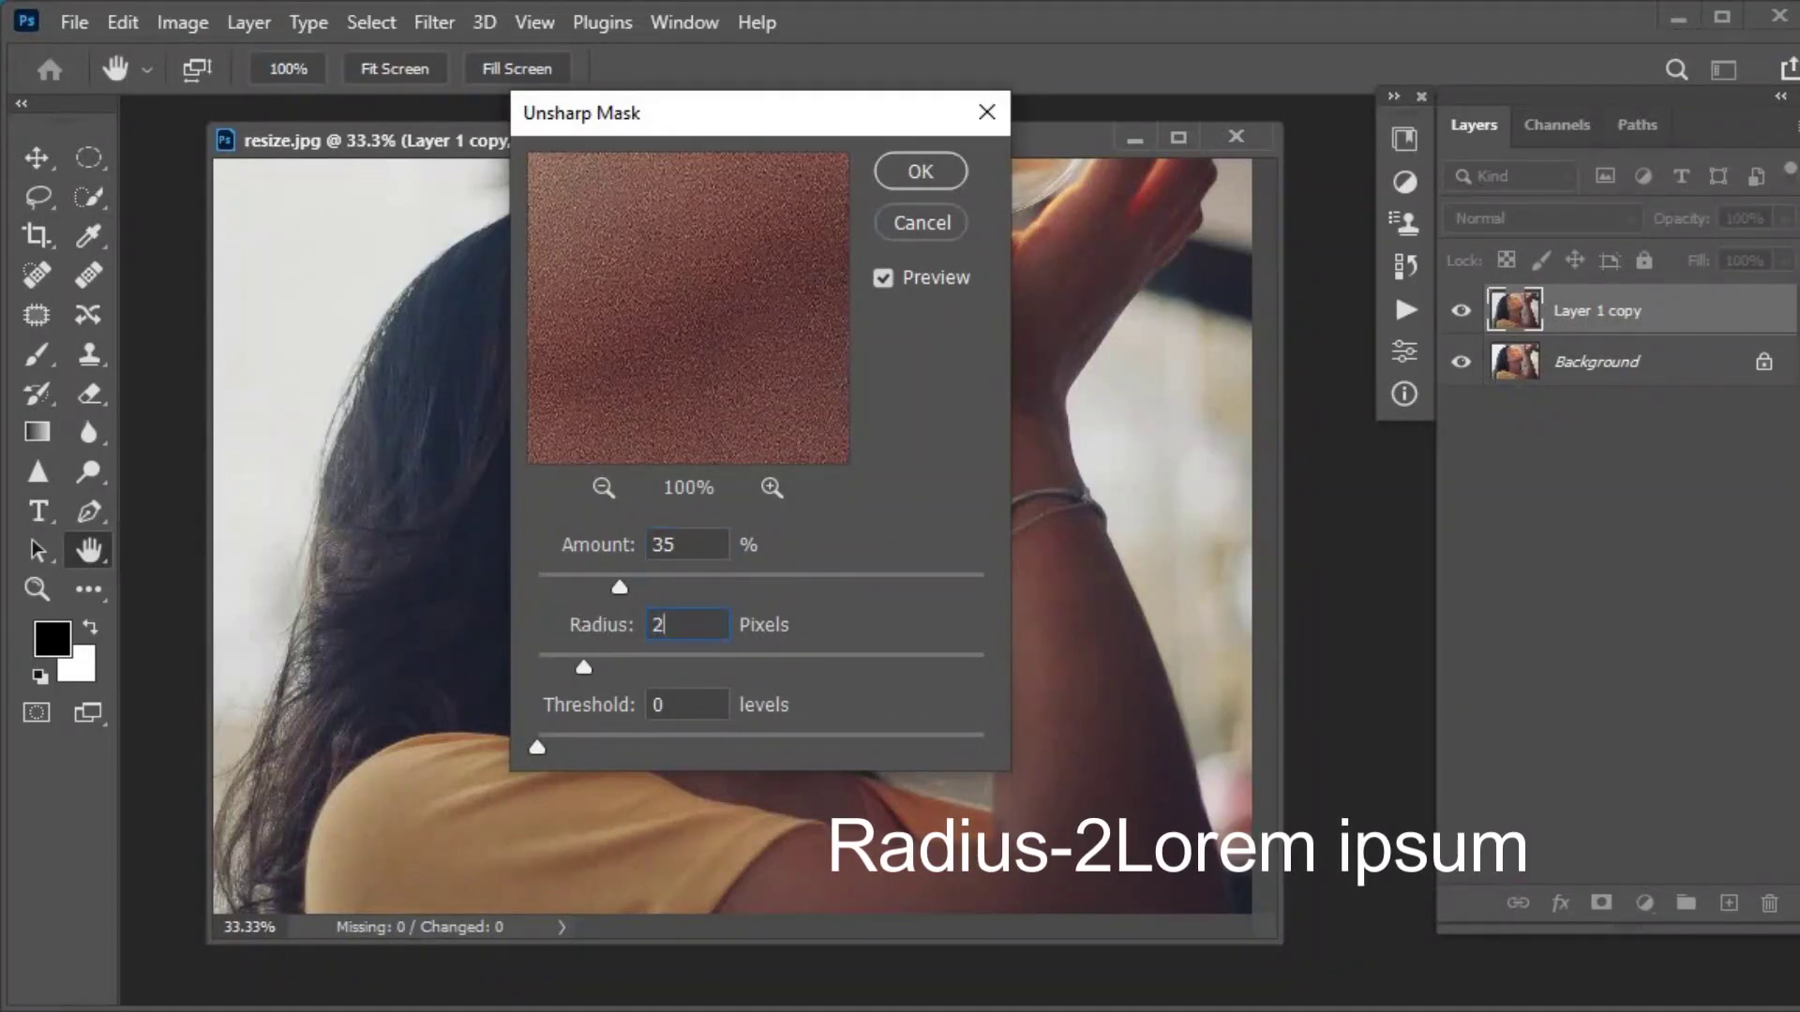
{"action": "left_click", "coordinate": [935, 176]}
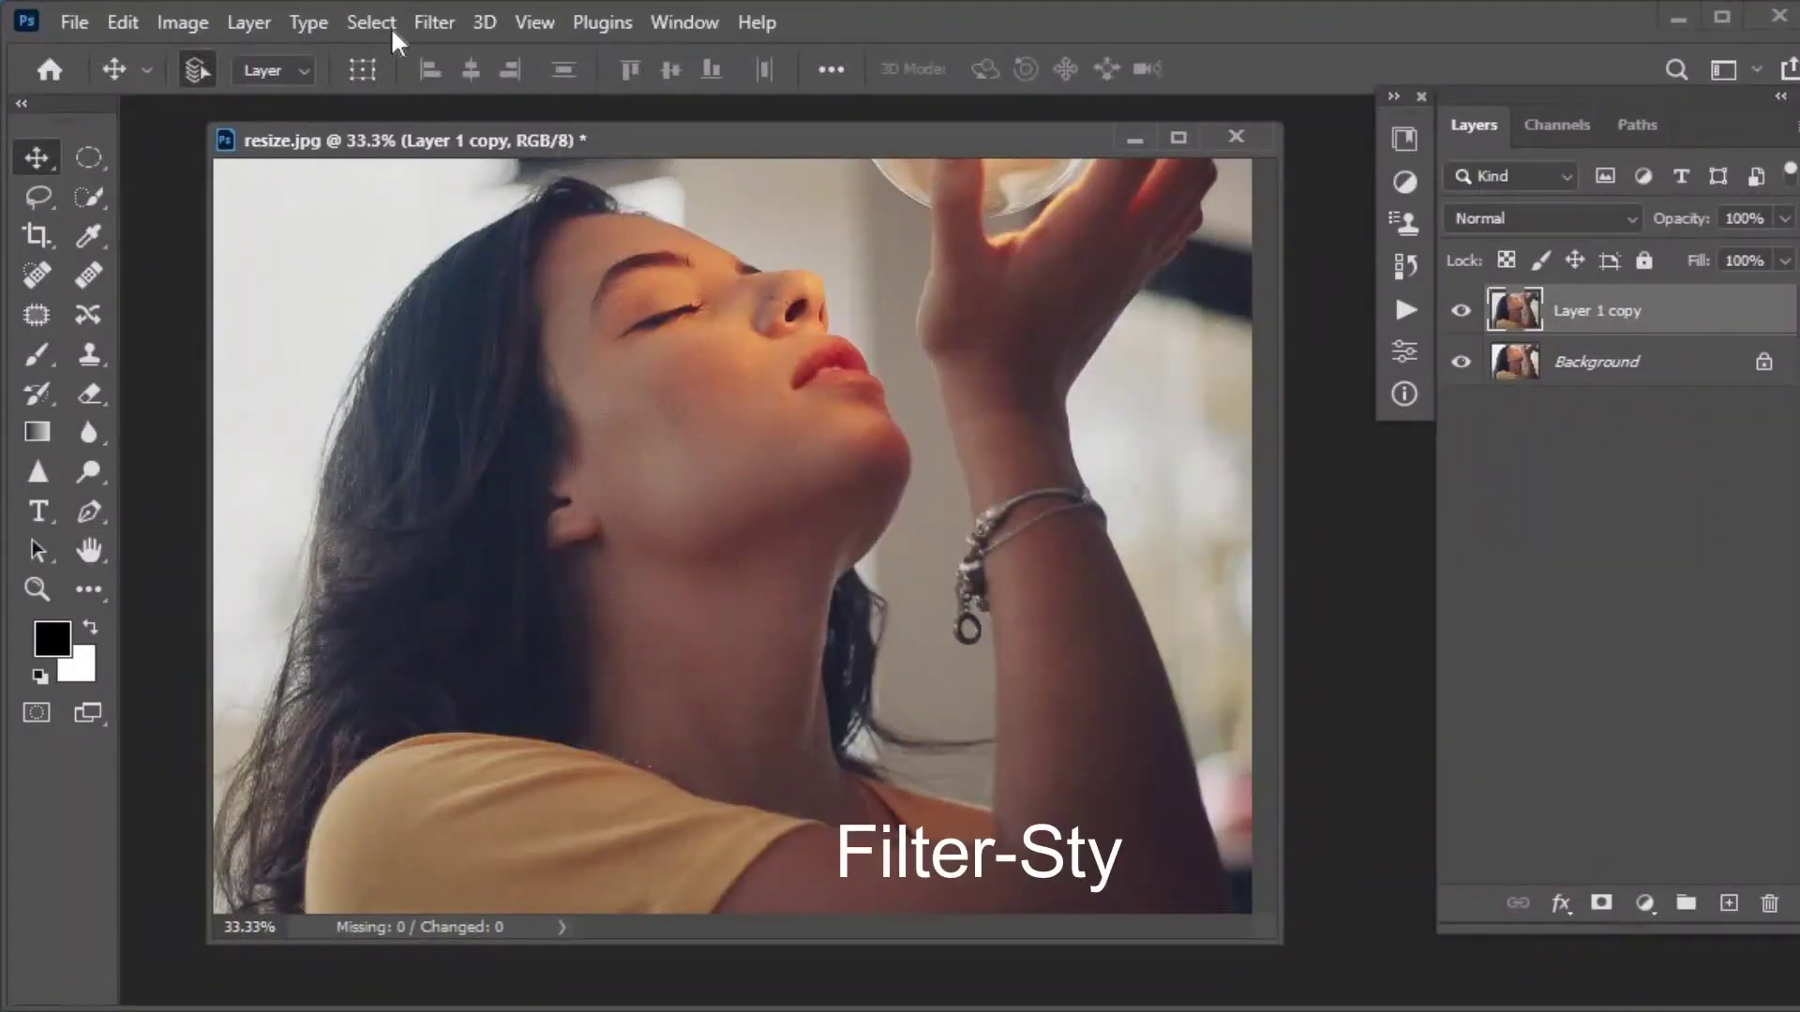
- Apply the Stylize > Diffuse filter in Anisotropic mode to Layer 1 copy
{"action": "left_click", "coordinate": [437, 21]}
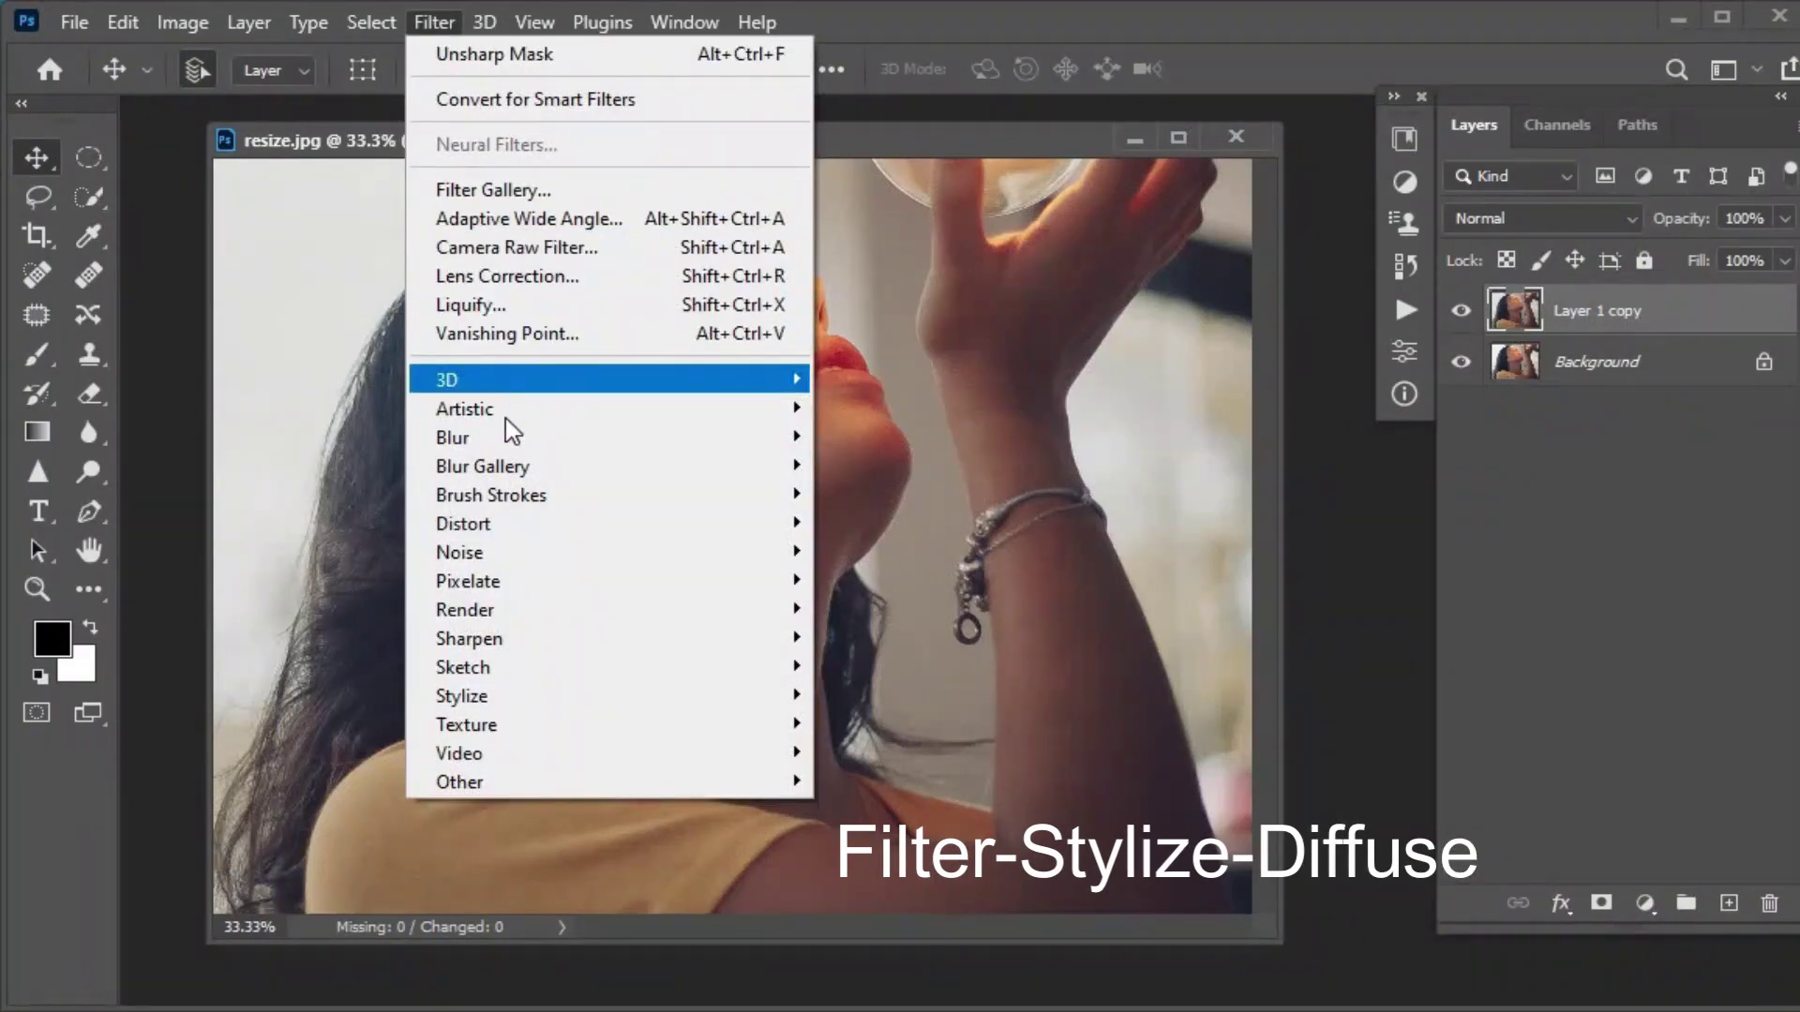
{"action": "mouse_move", "coordinate": [464, 695]}
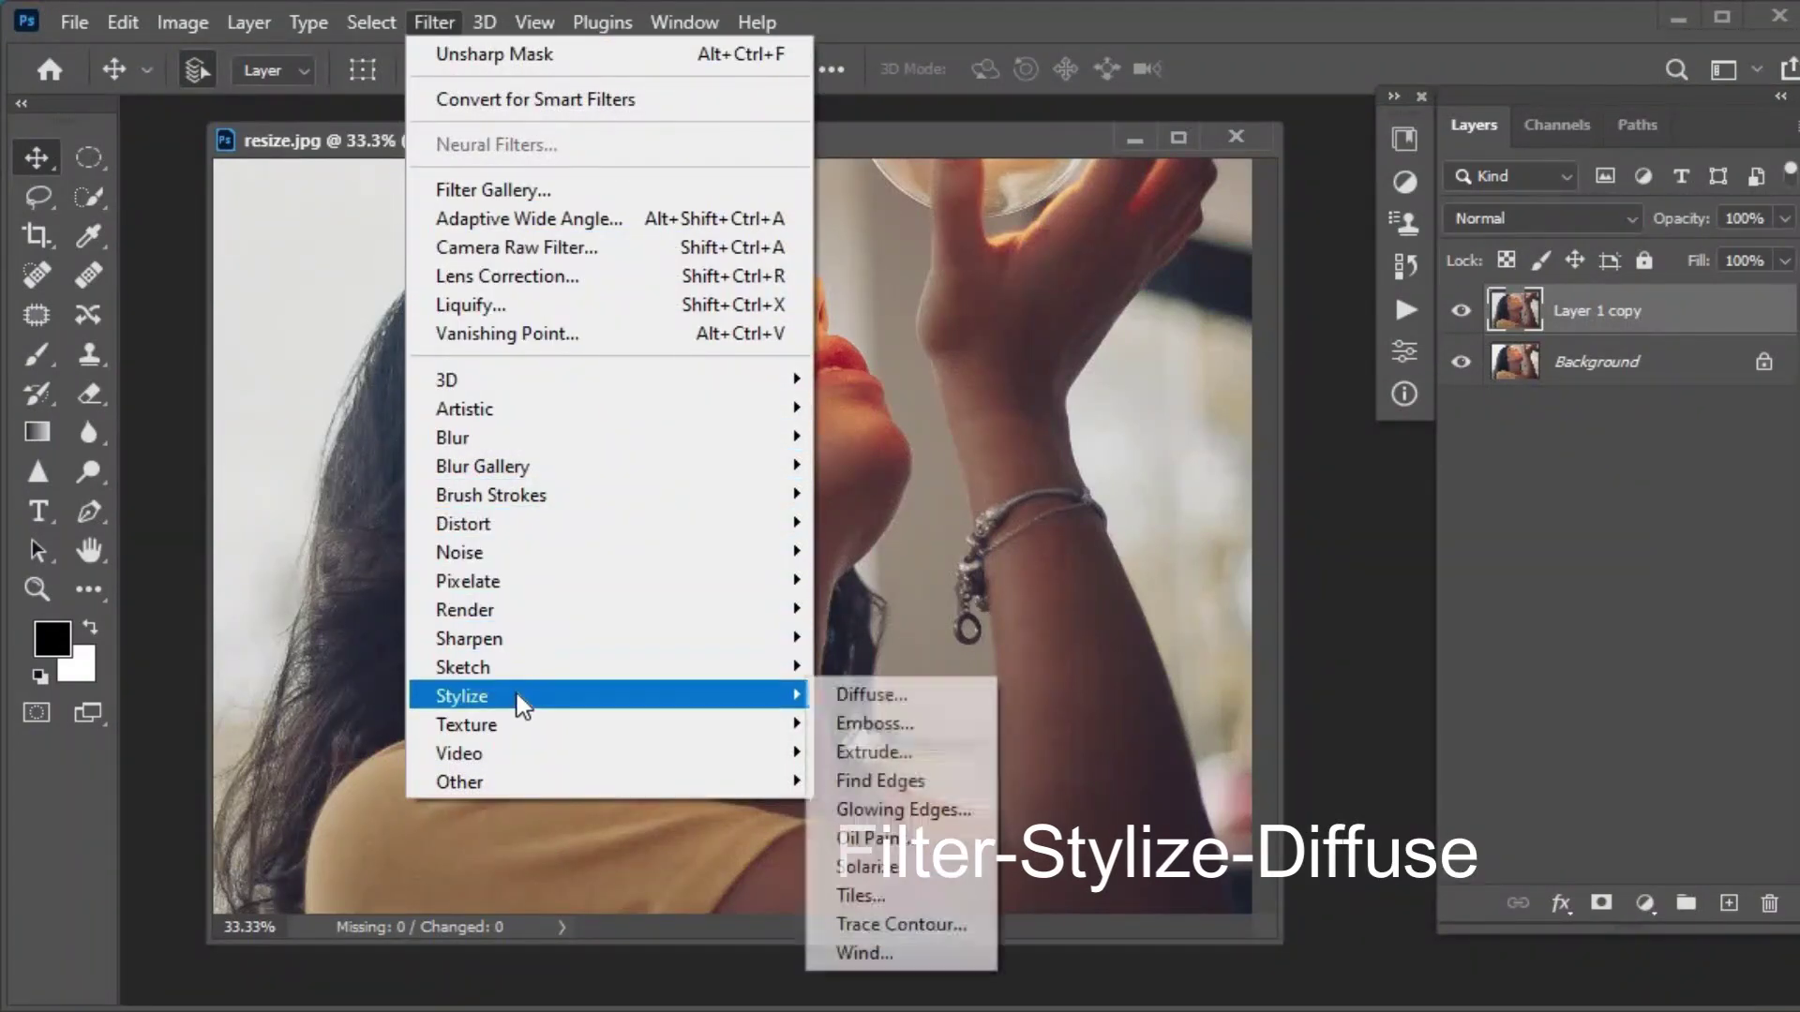
{"action": "left_click", "coordinate": [941, 694]}
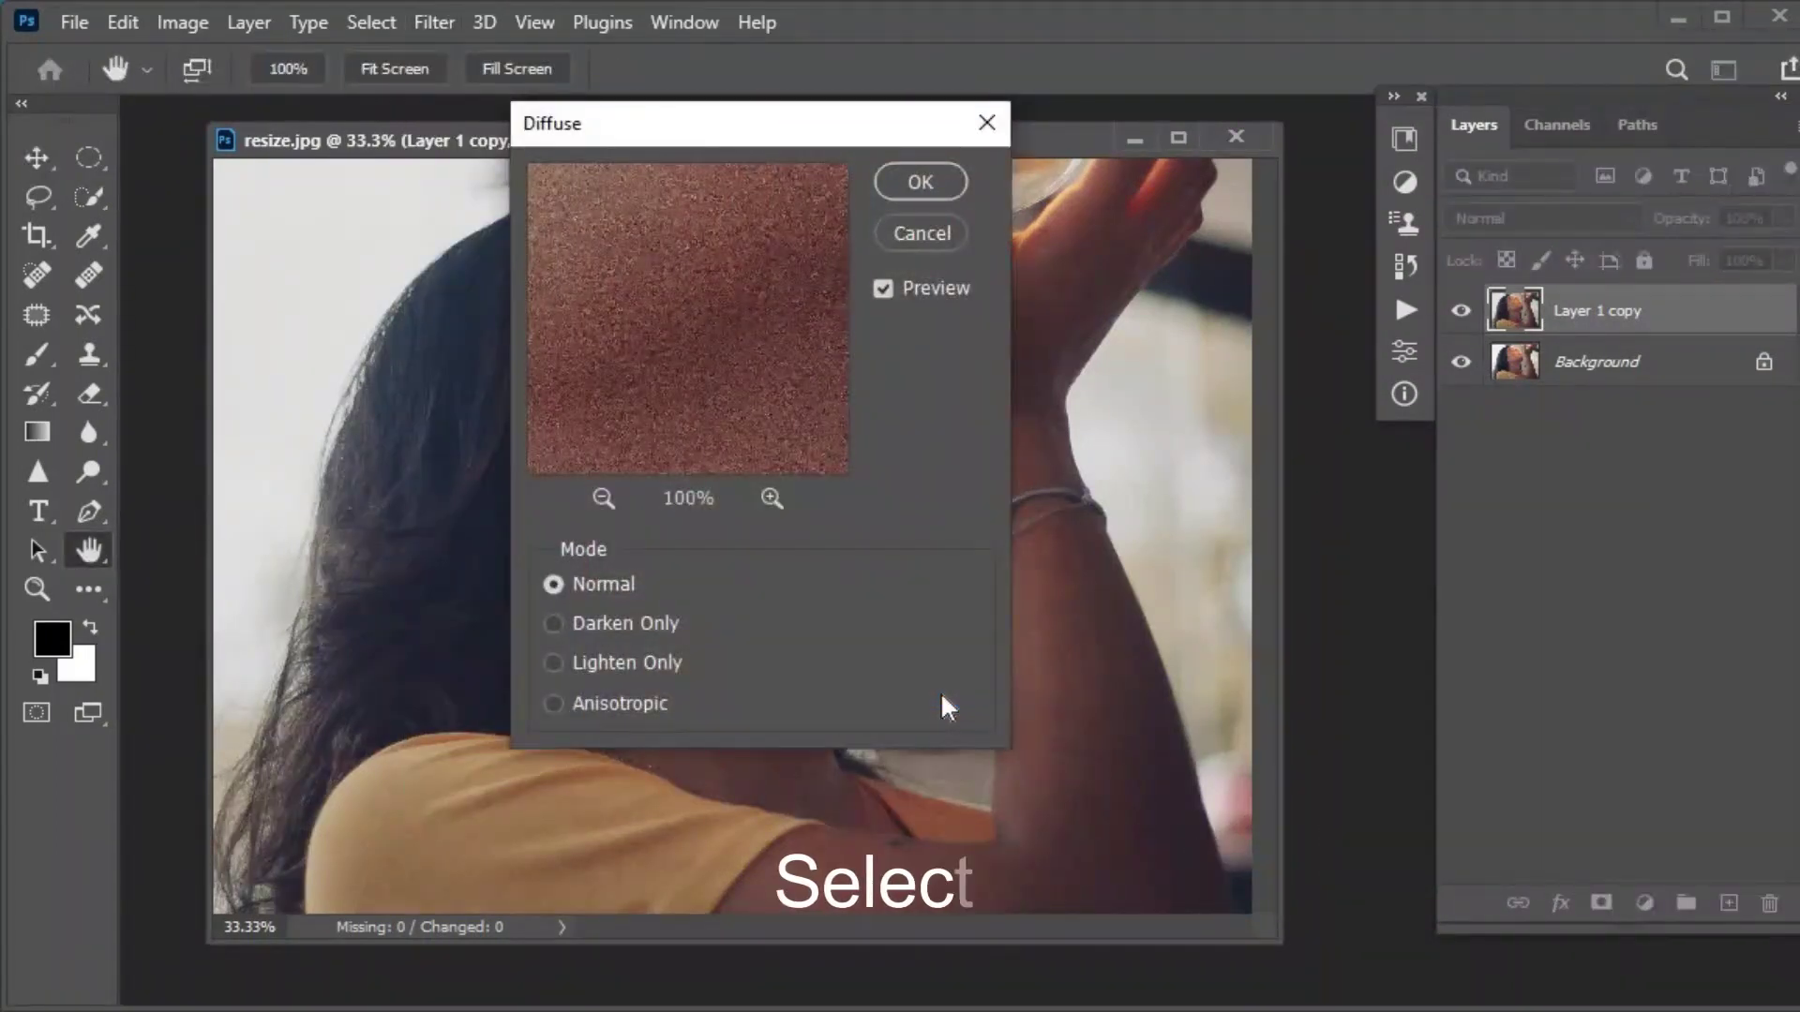
{"action": "left_click", "coordinate": [555, 703]}
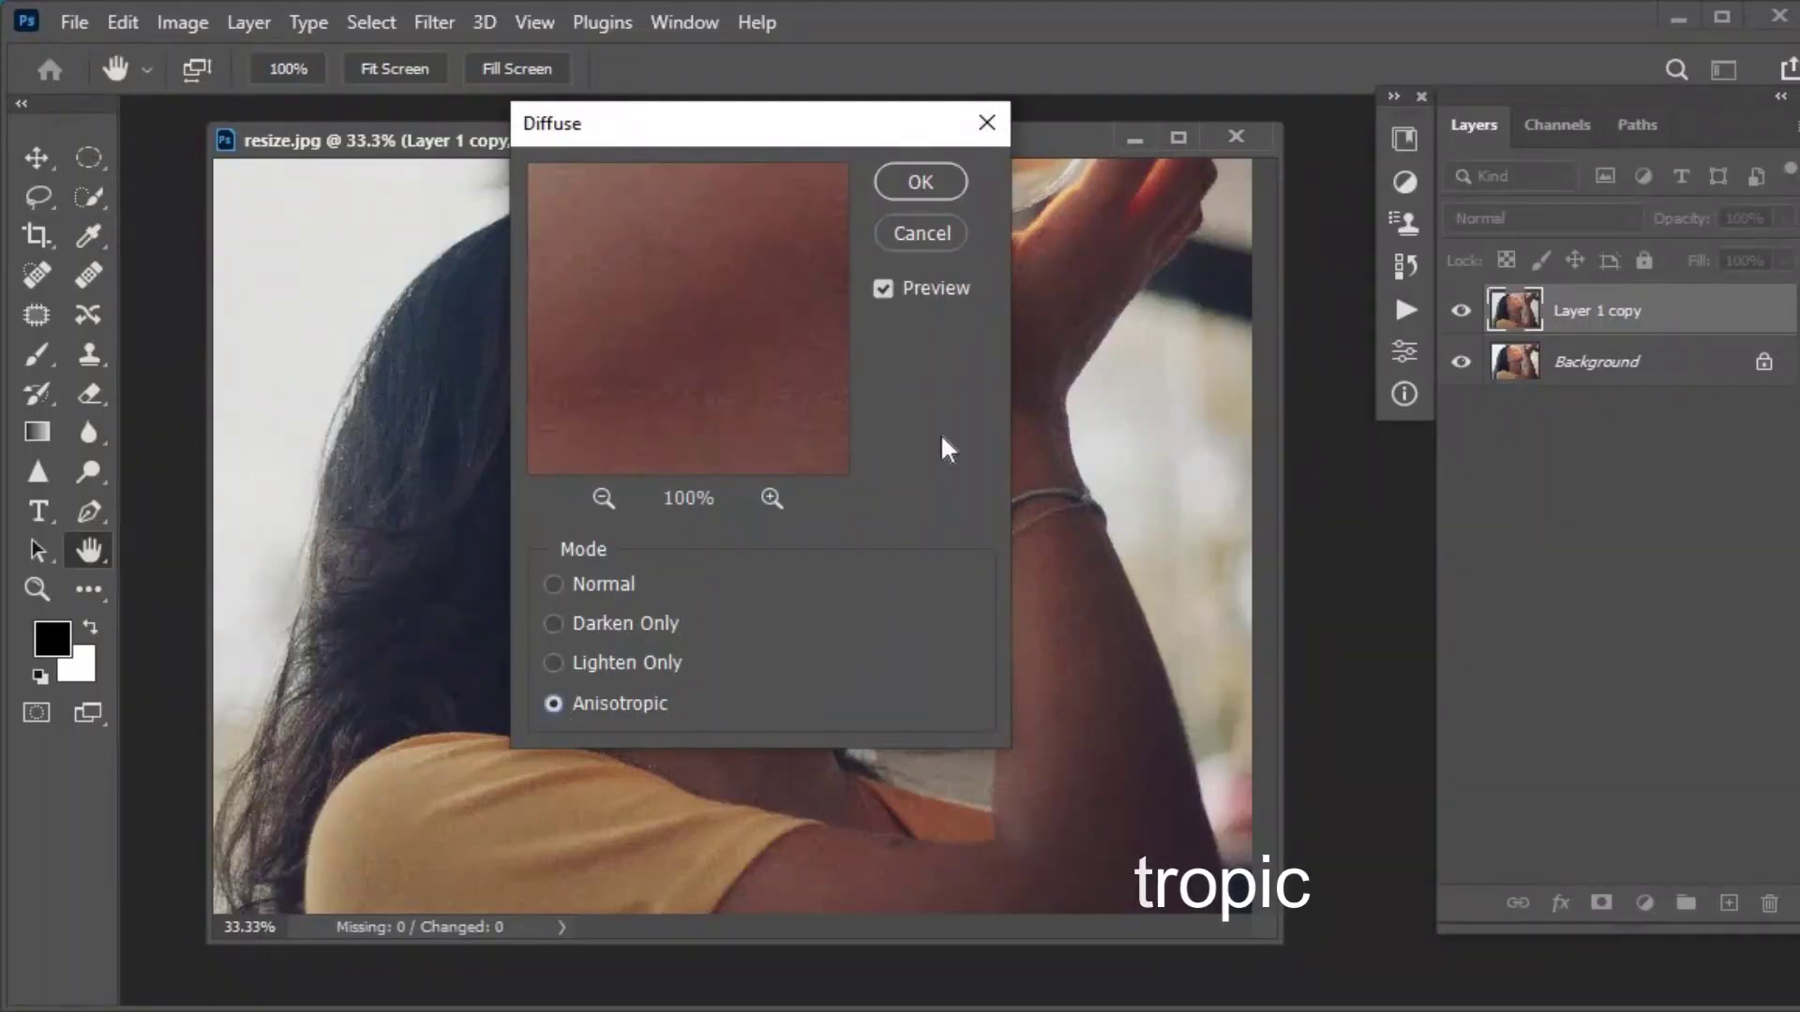
{"action": "left_click", "coordinate": [922, 183]}
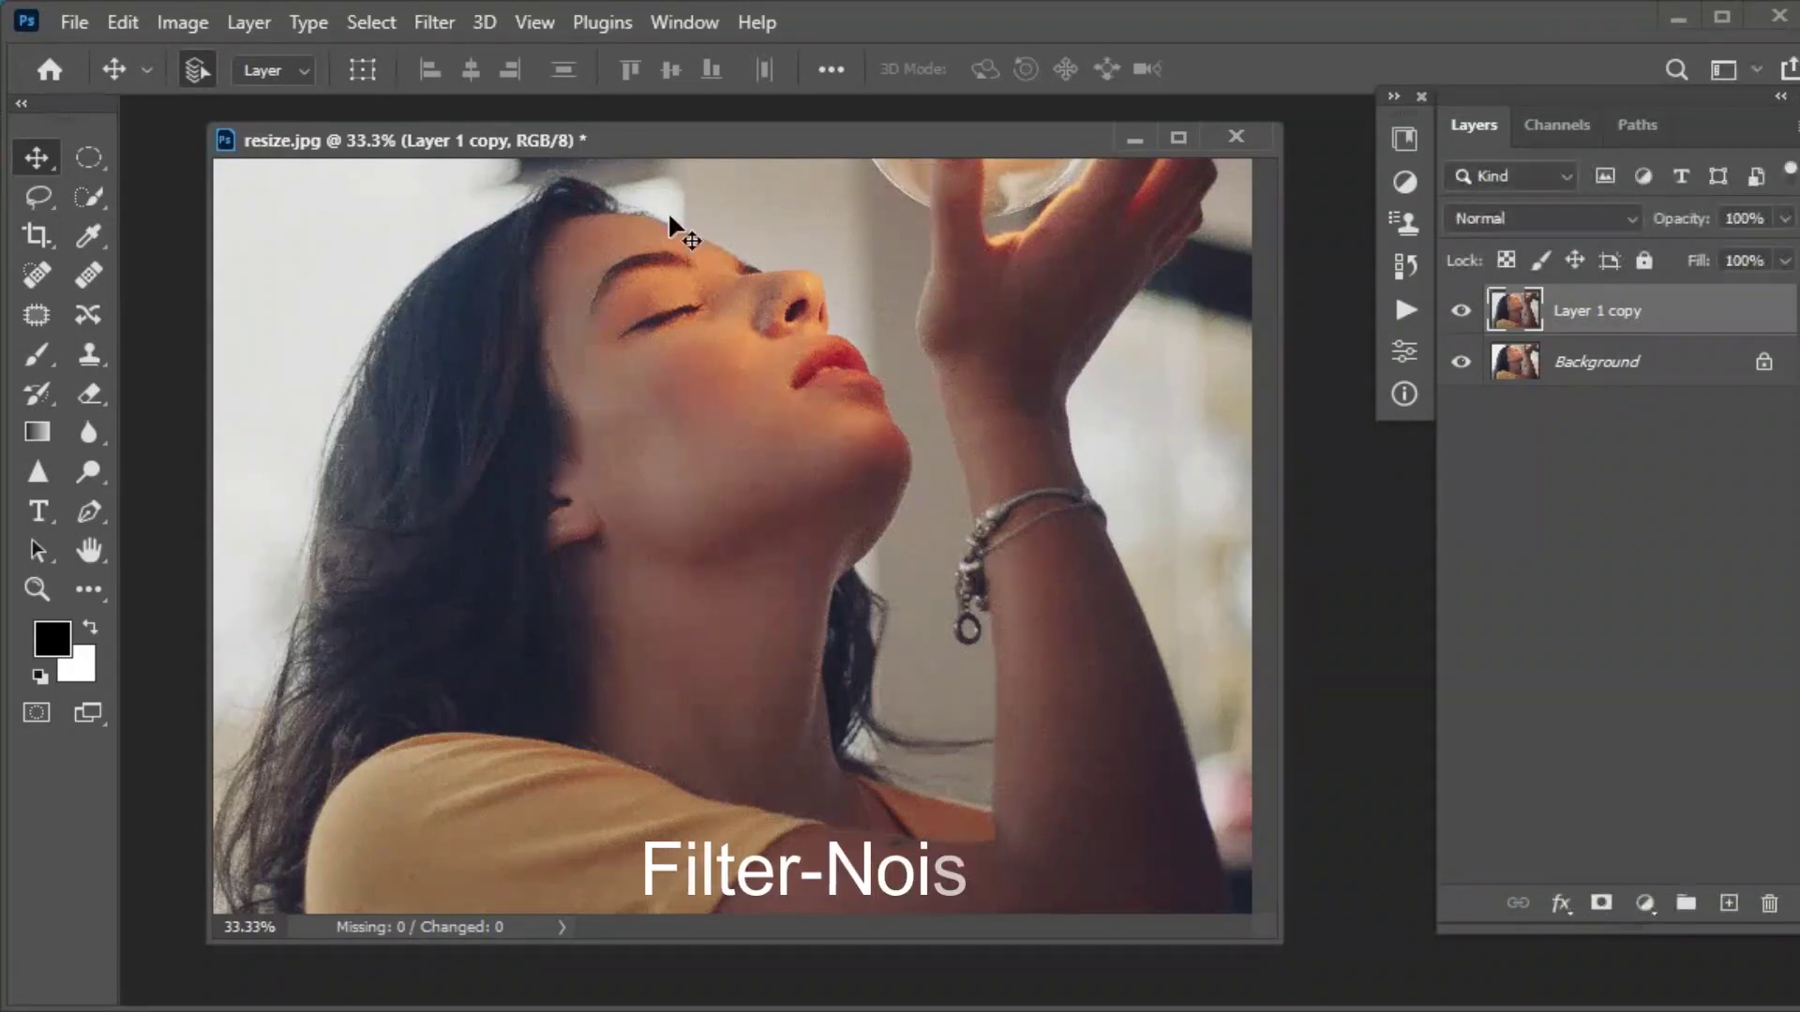
- Apply Reduce Noise at strength 10 with preserve details, colour noise and sharpen details at 0
{"action": "left_click", "coordinate": [436, 22]}
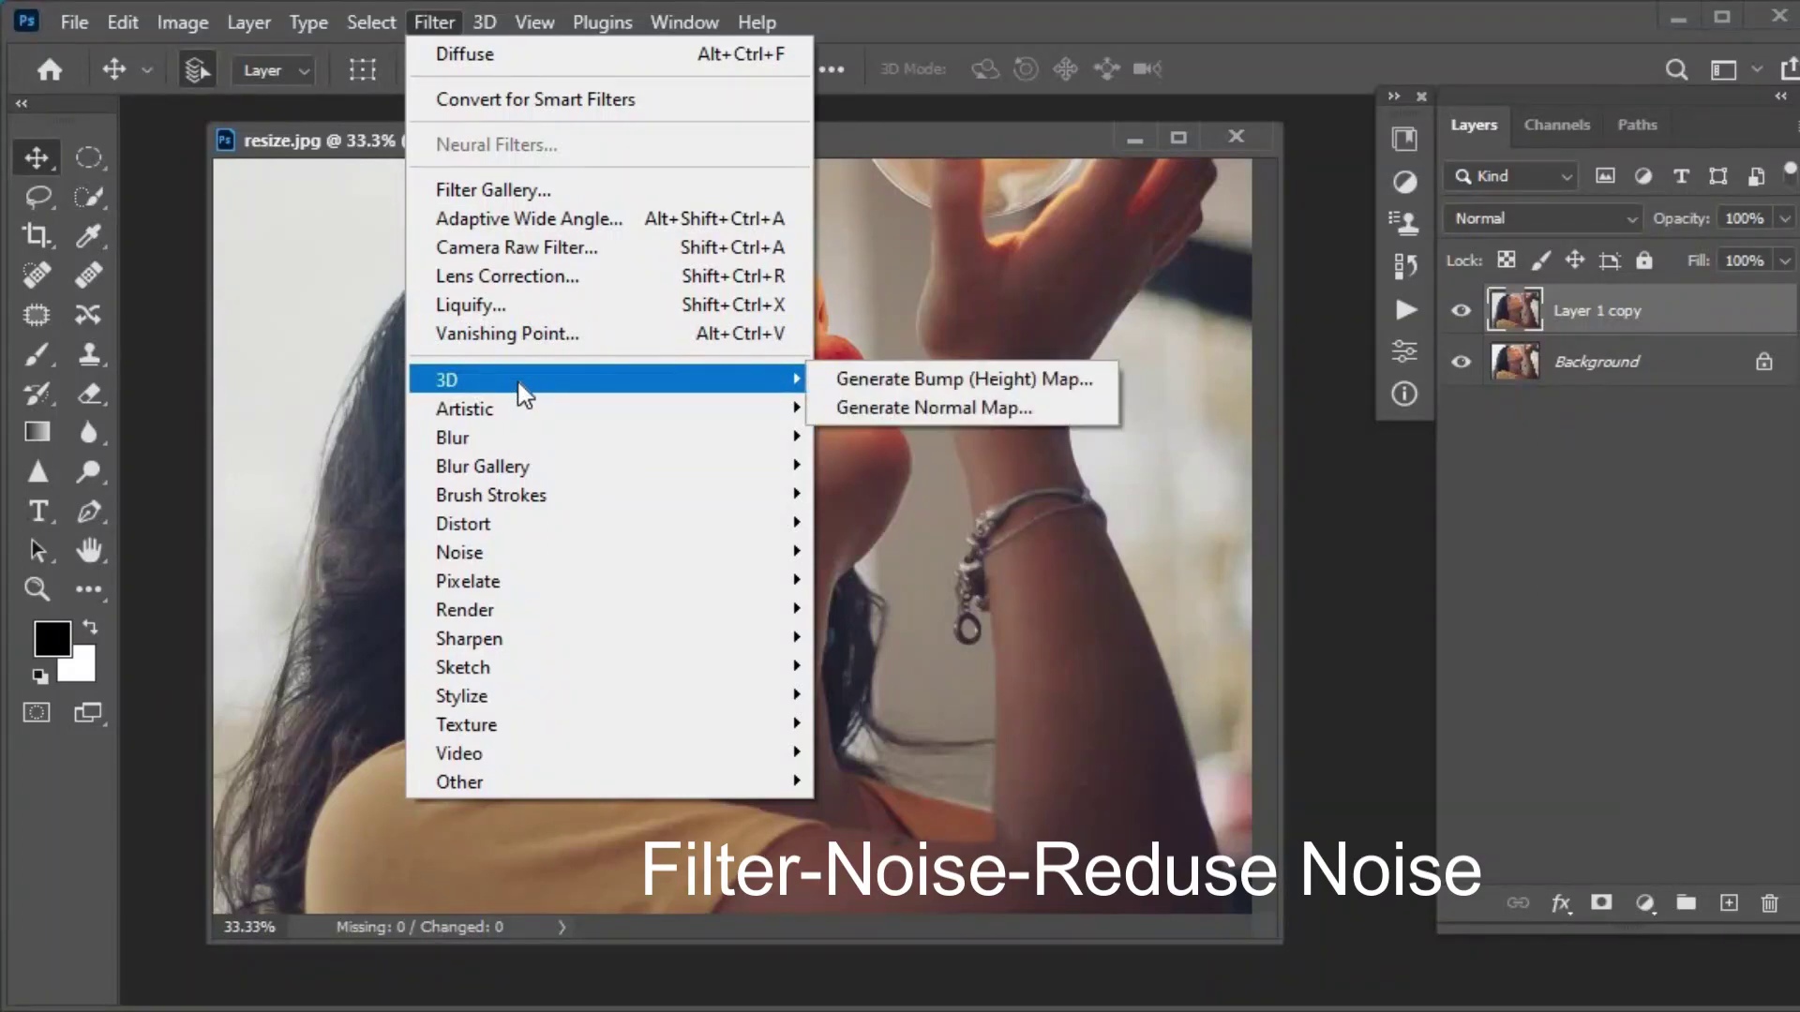
{"action": "mouse_move", "coordinate": [605, 551]}
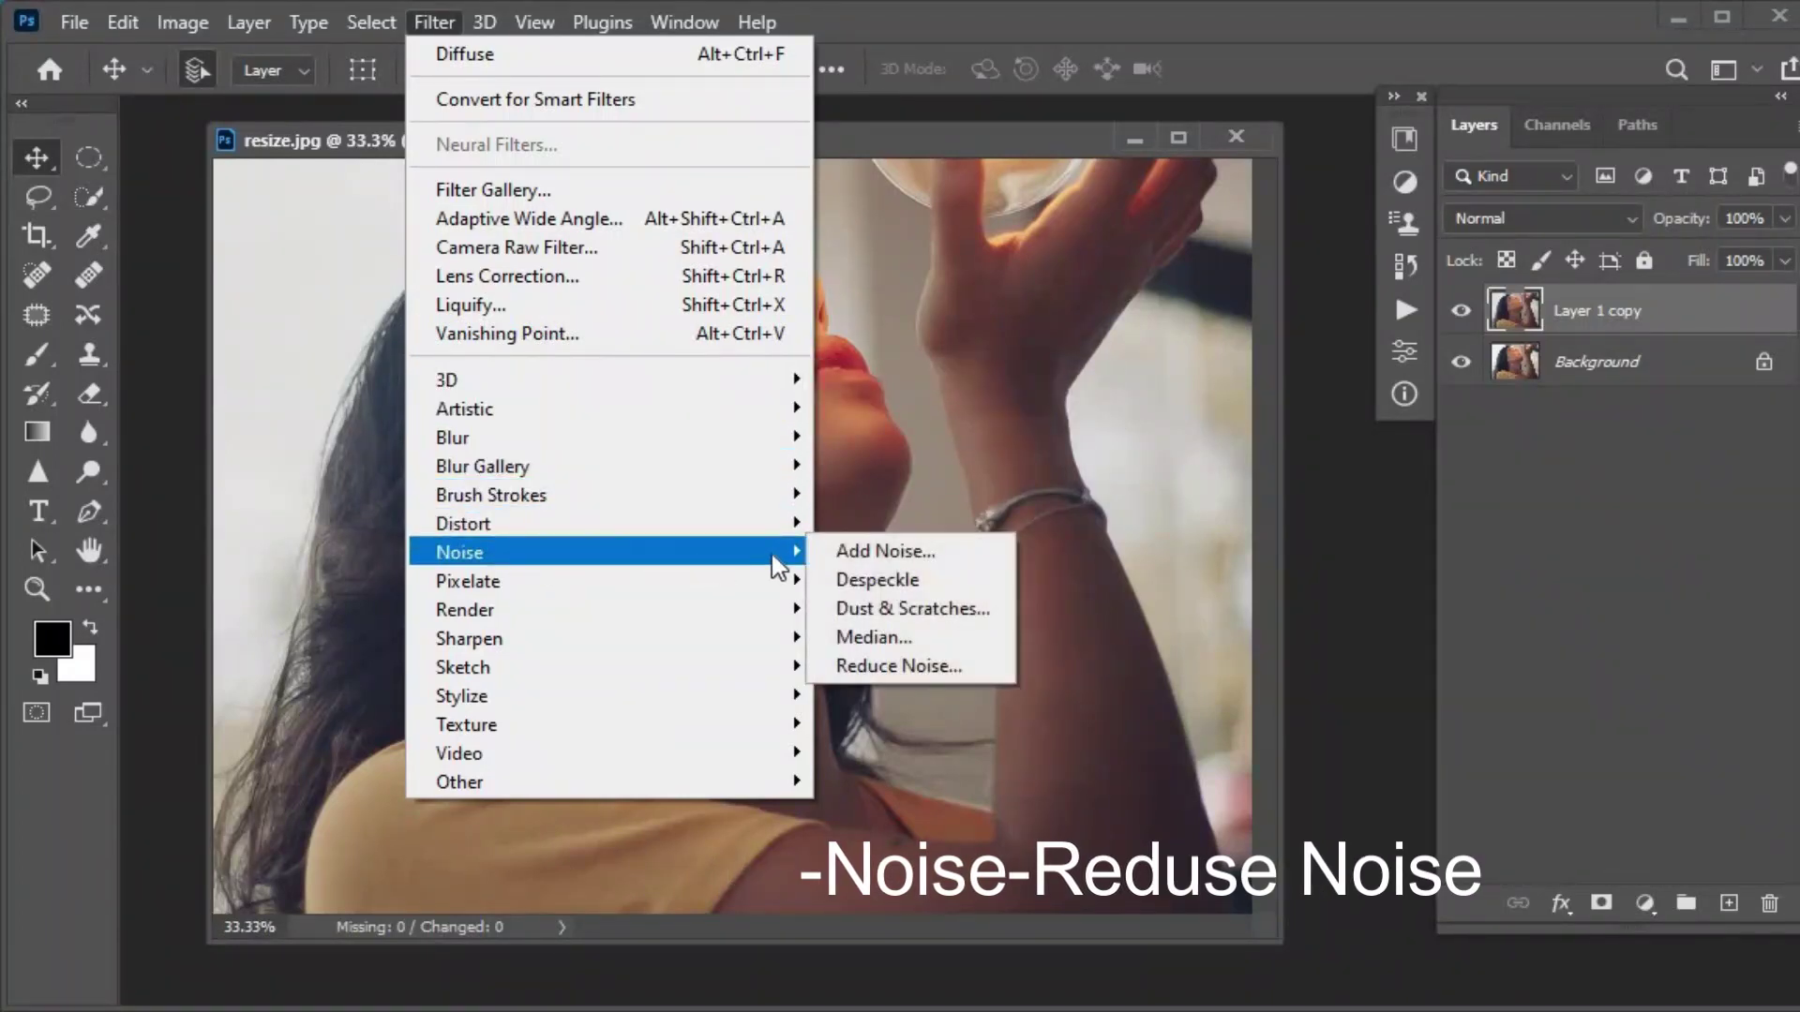
{"action": "left_click", "coordinate": [981, 664]}
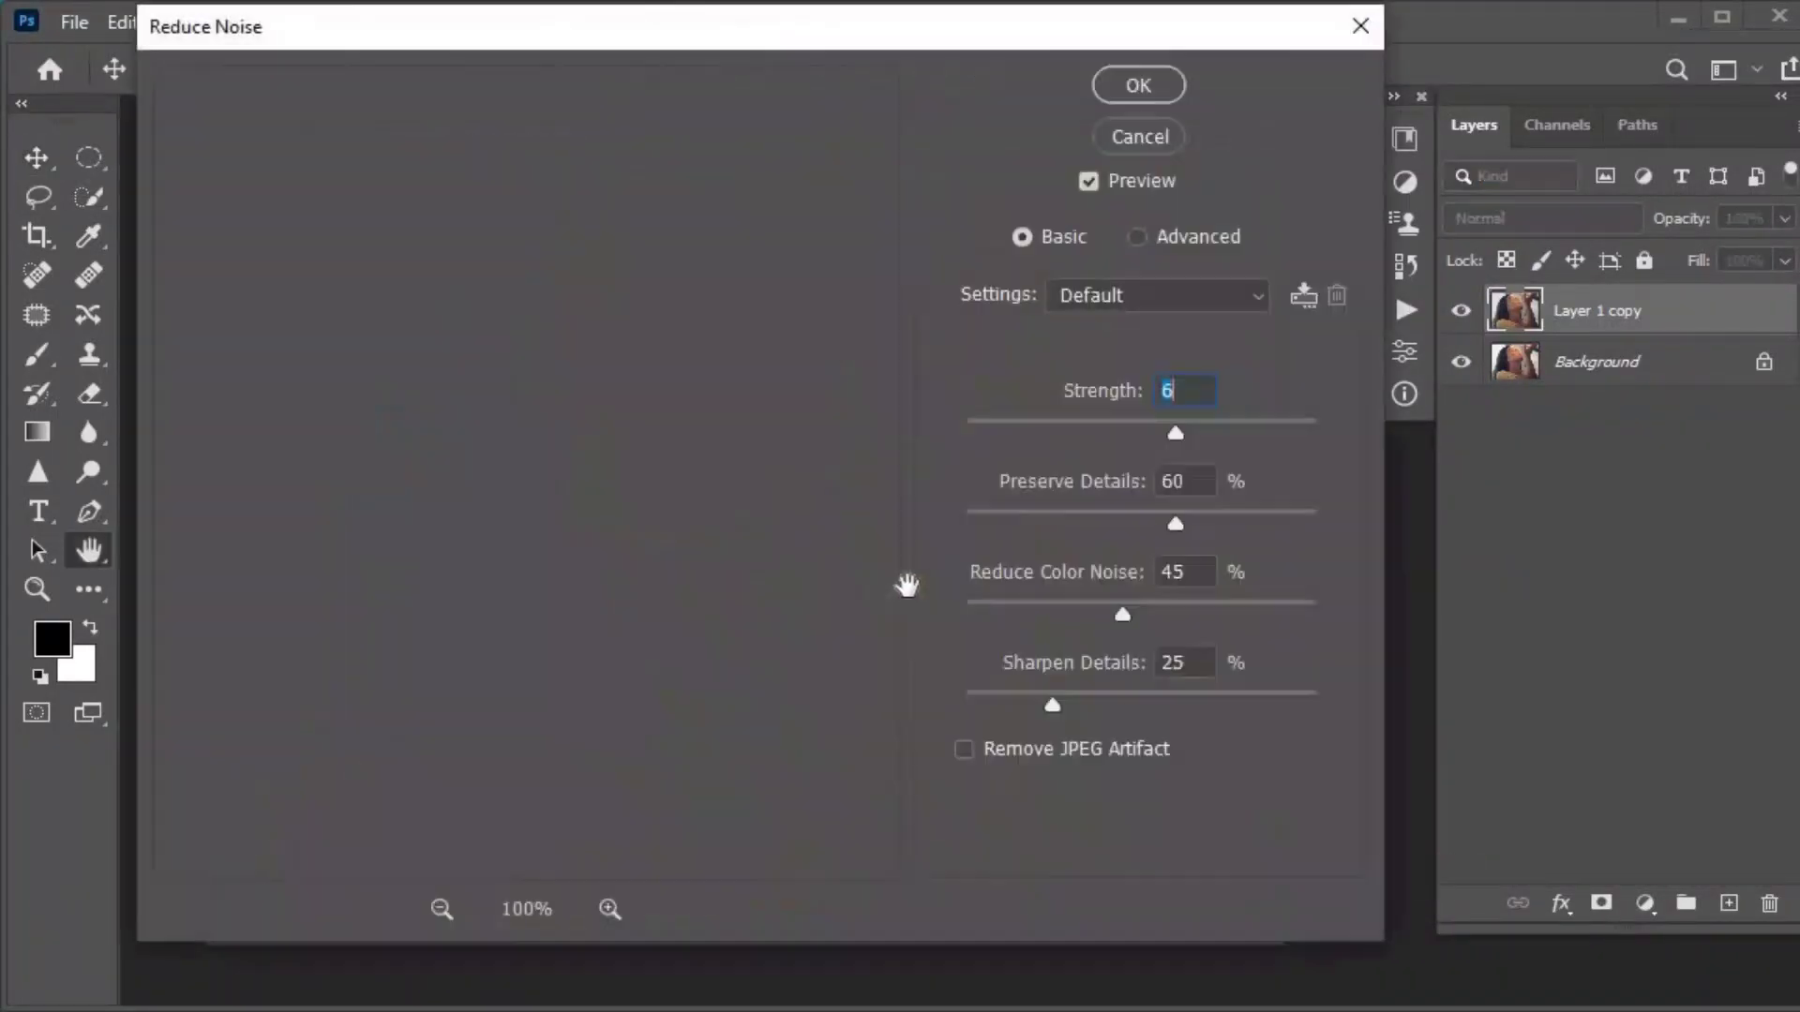
{"action": "type", "text": "10"}
{"action": "key", "text": "Tab"}
{"action": "type", "text": "0"}
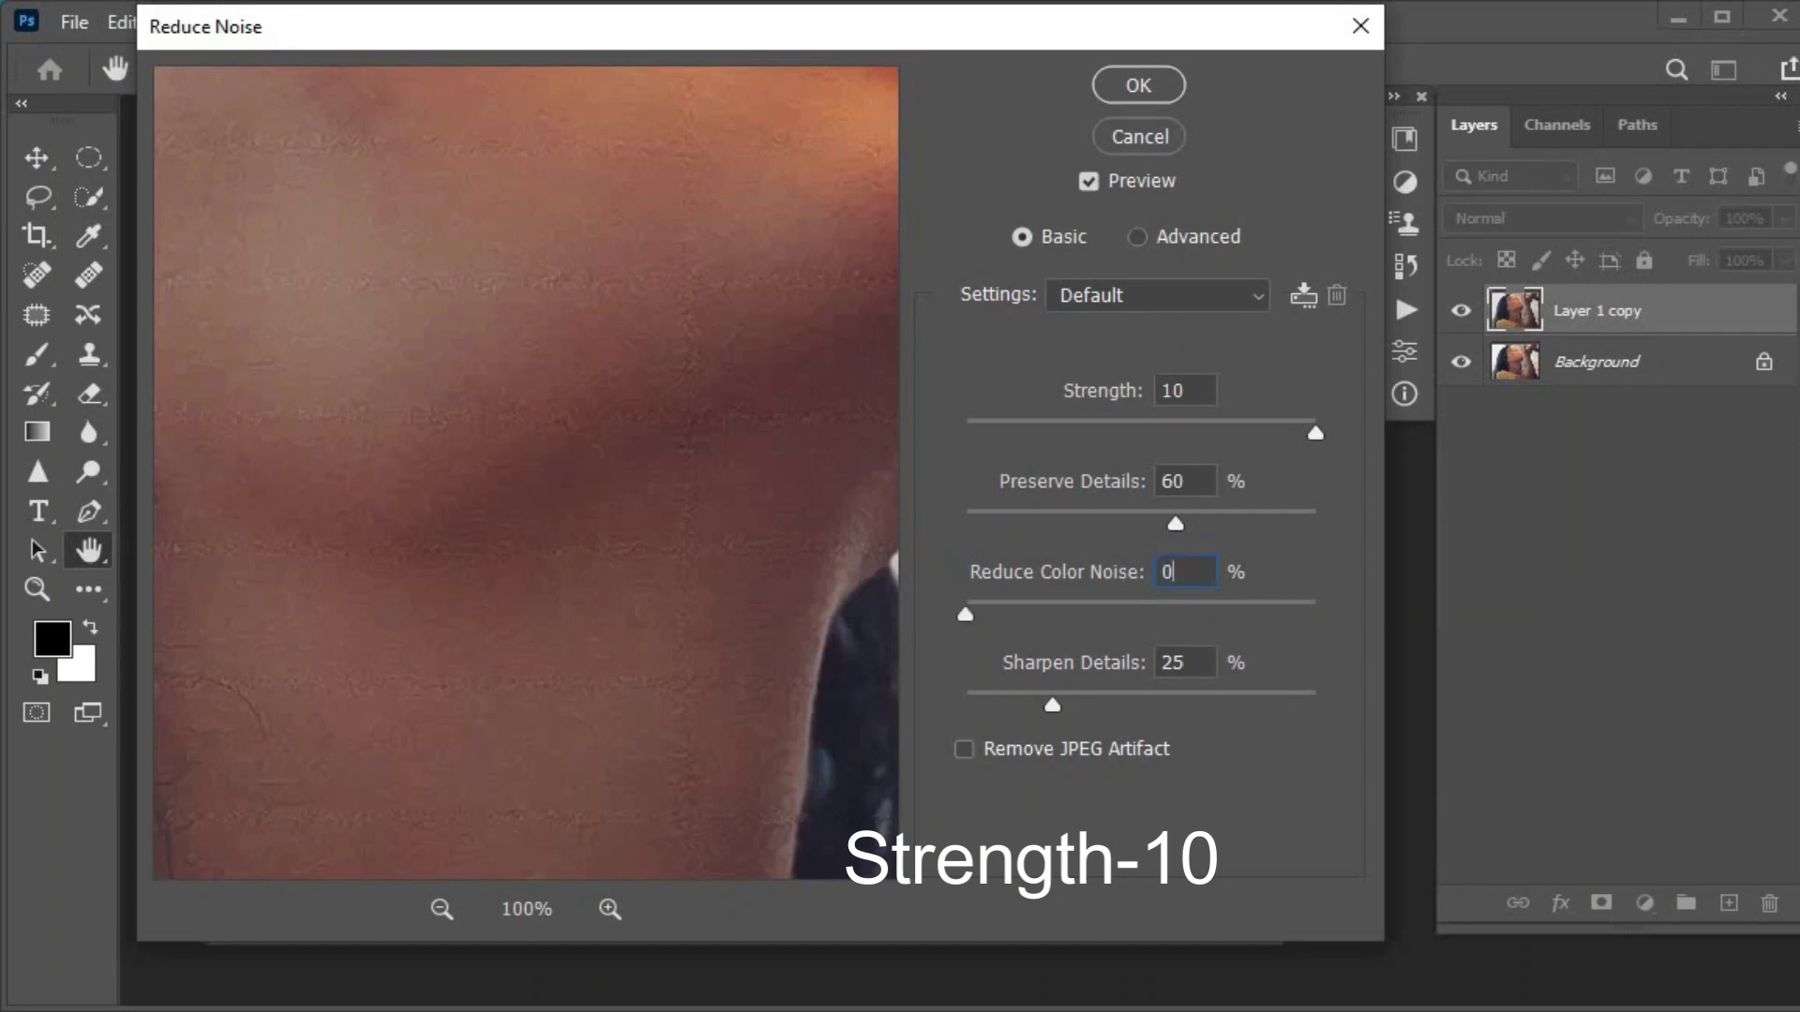
{"action": "key", "text": "Tab"}
{"action": "left_click", "coordinate": [1125, 482]}
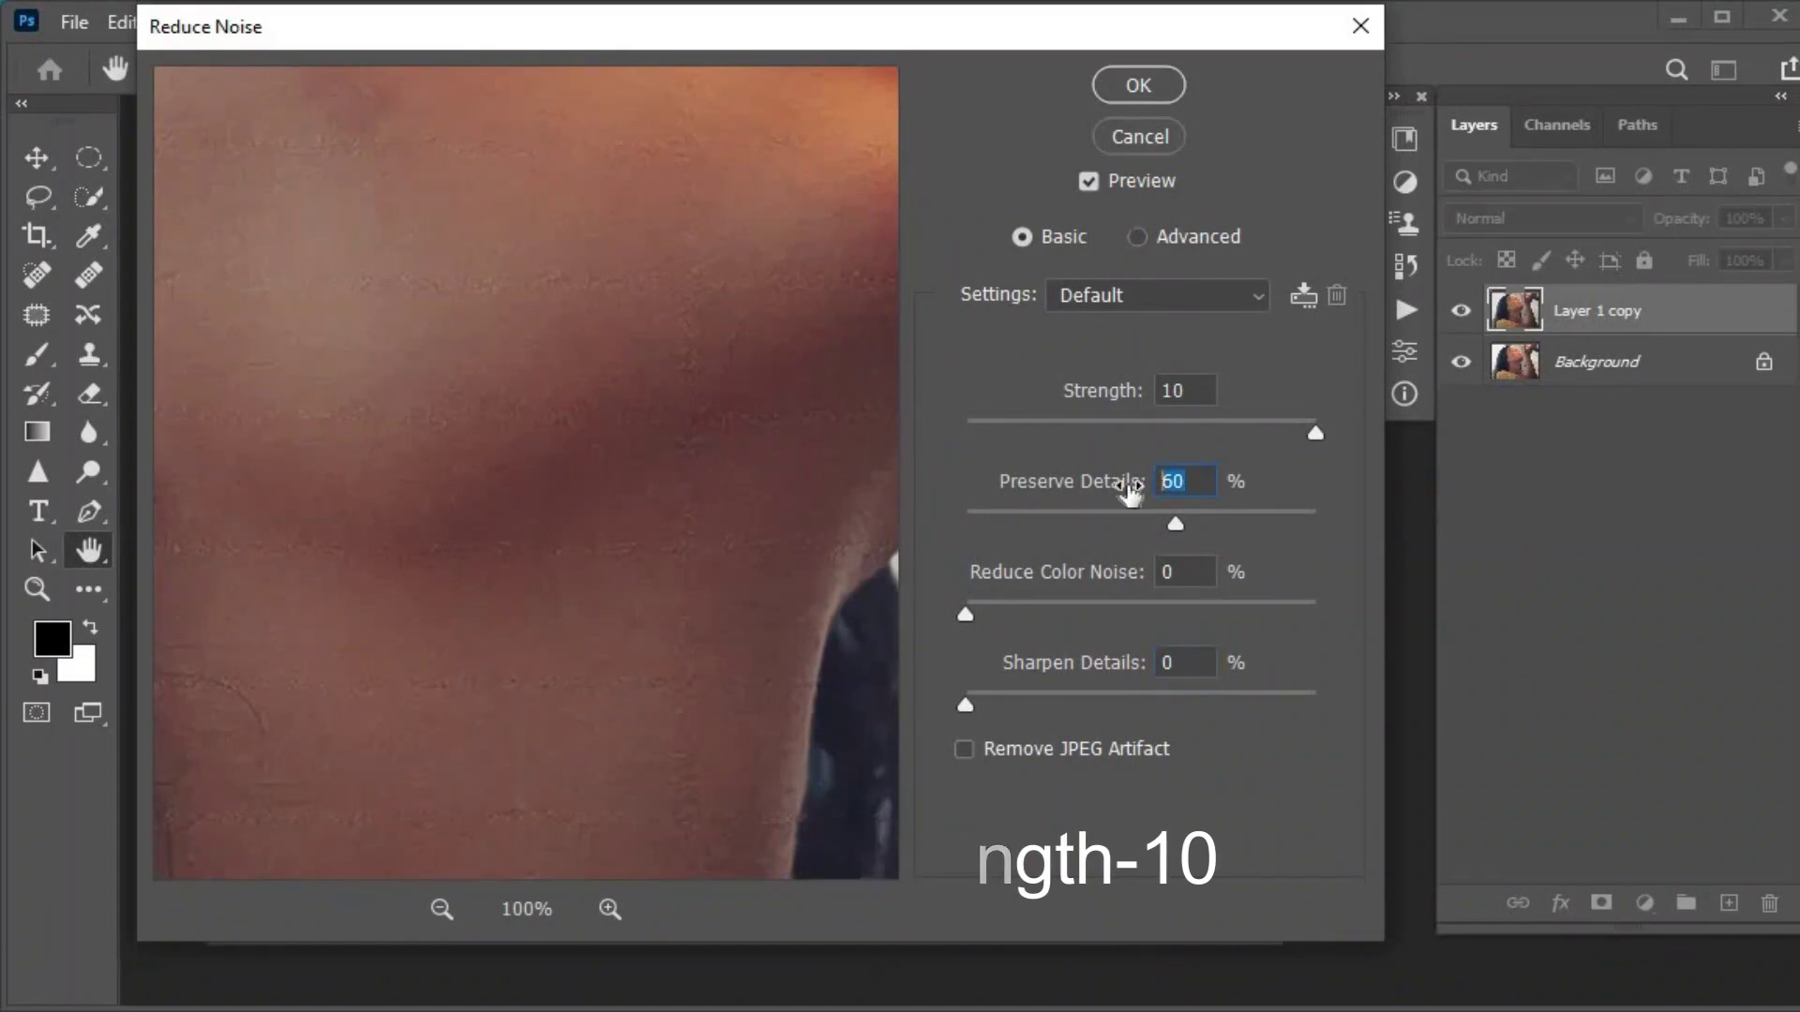
{"action": "type", "text": "0"}
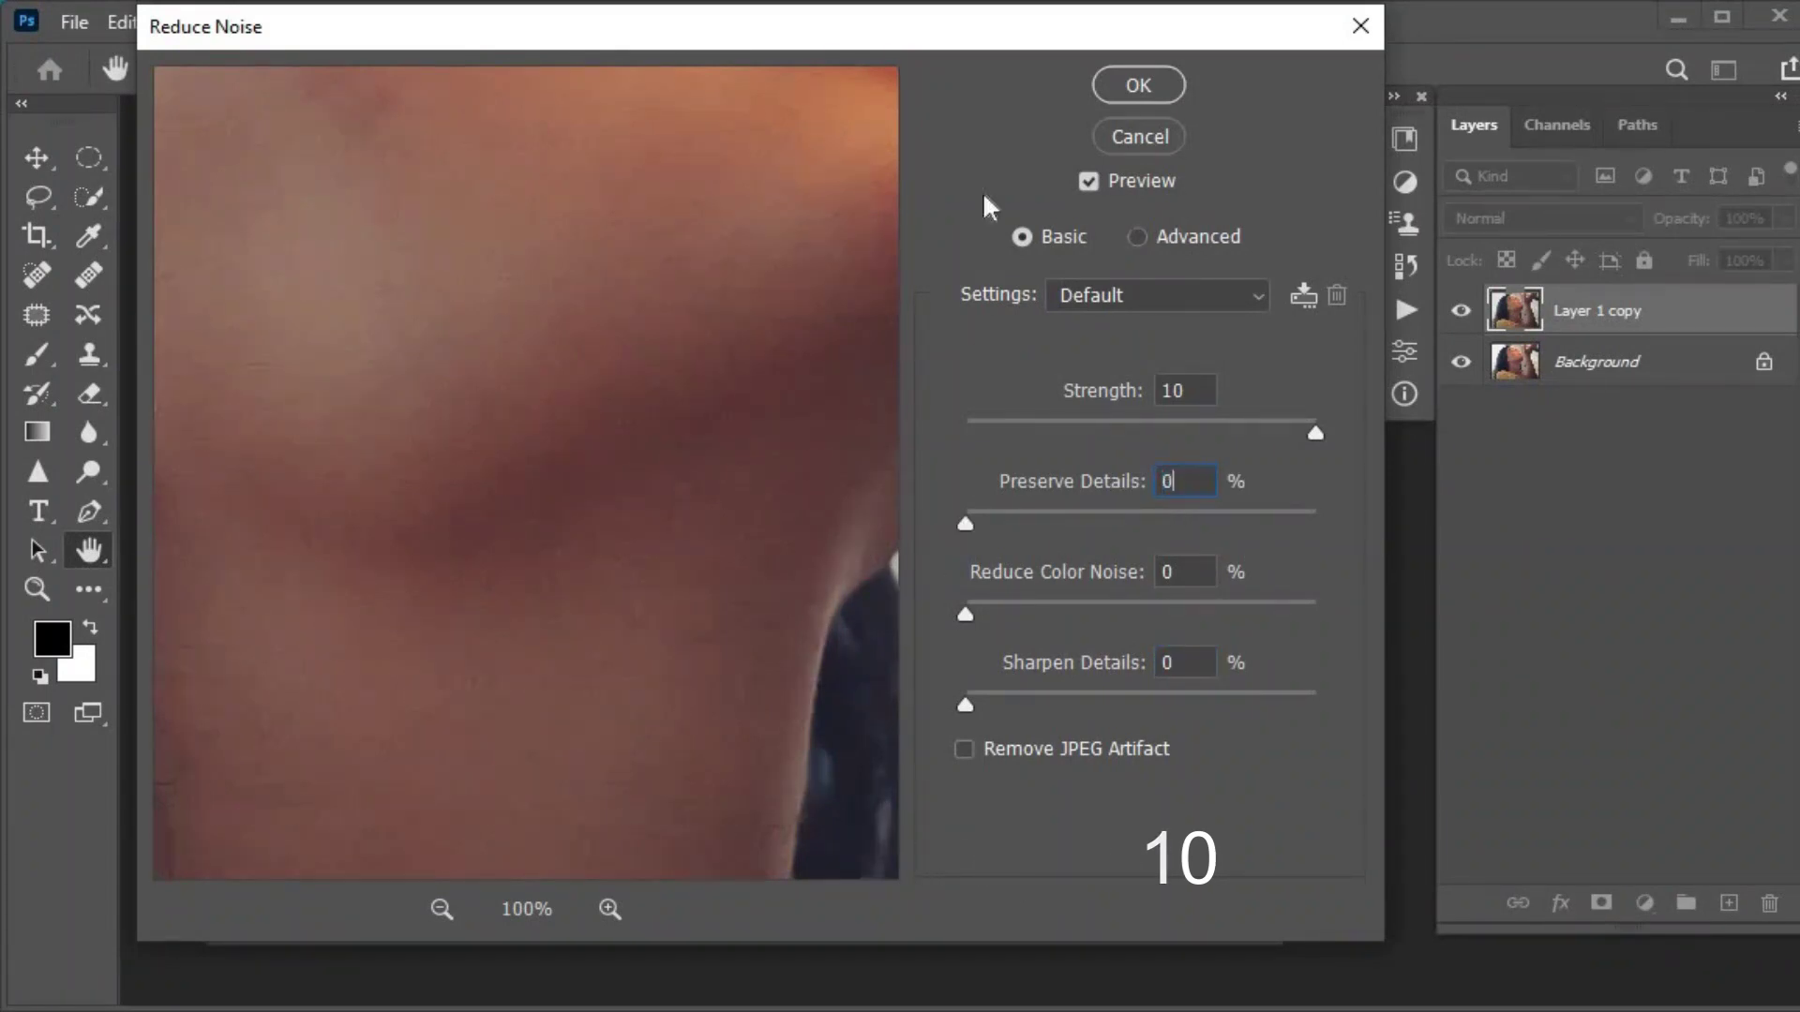
{"action": "left_click", "coordinate": [1138, 85]}
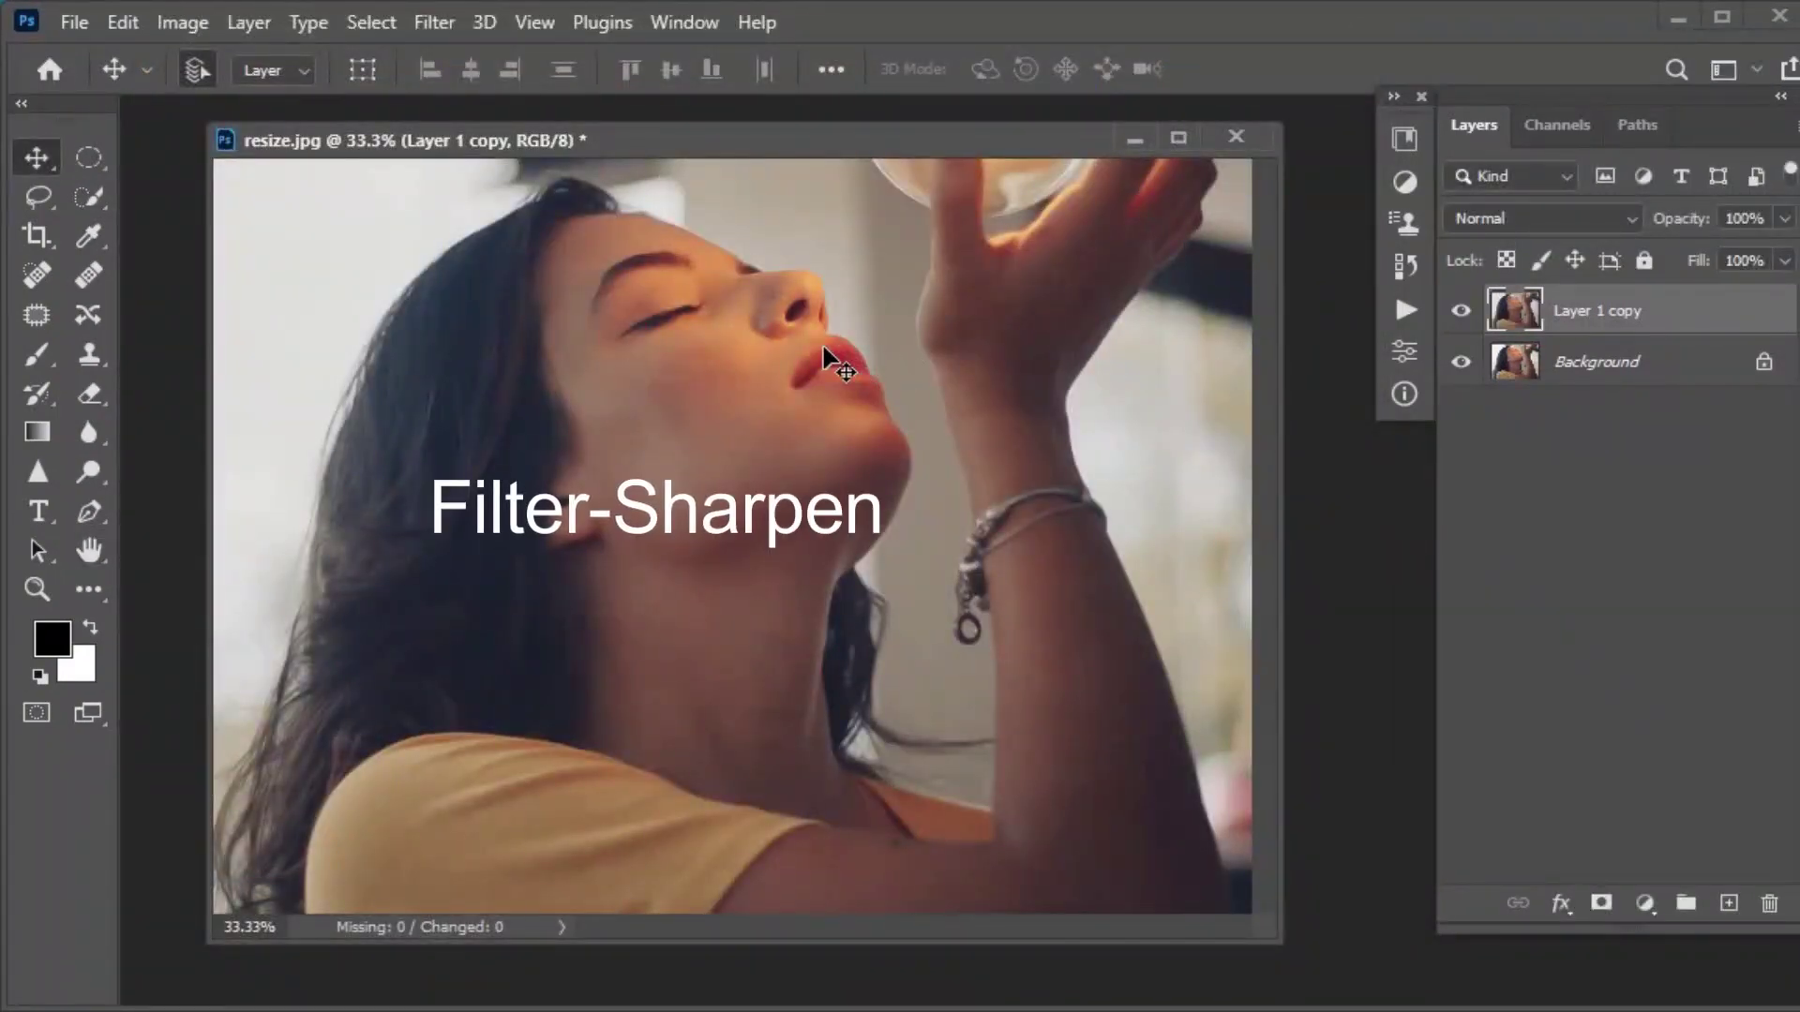
- Apply a second Unsharp Mask at 100% amount, 2-pixel radius and threshold 0
{"action": "left_click", "coordinate": [442, 22]}
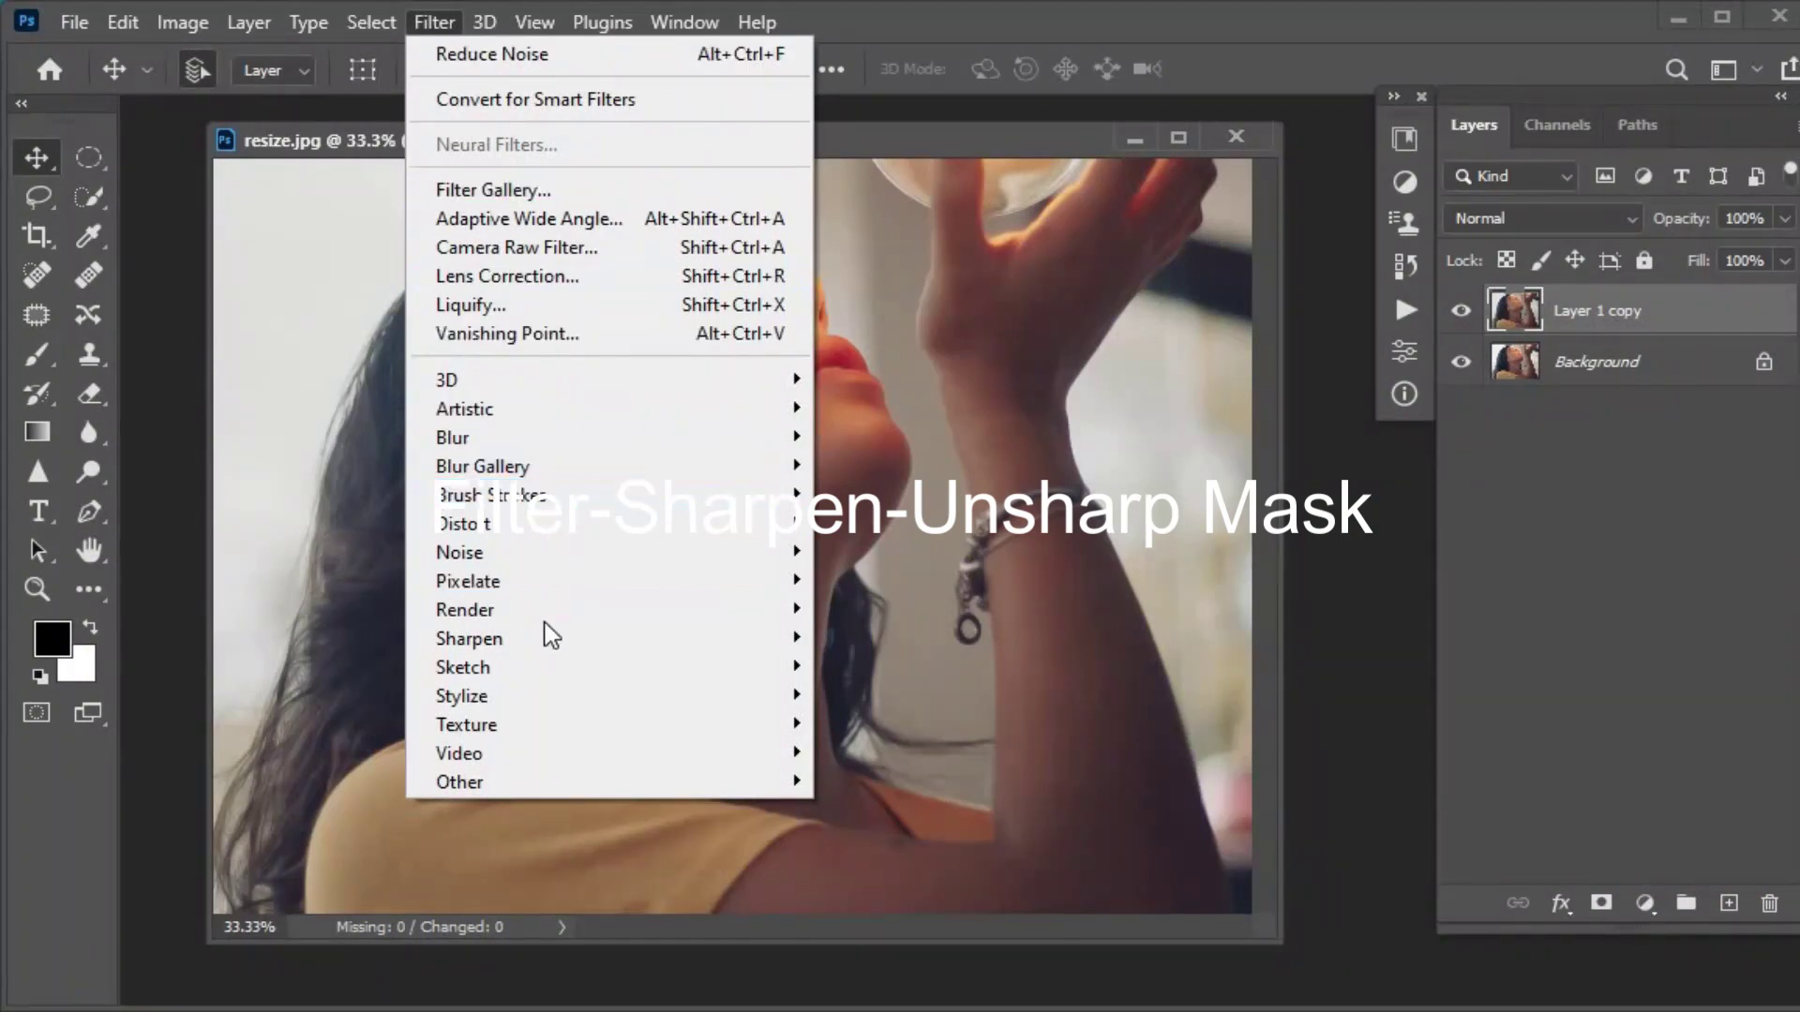
{"action": "mouse_move", "coordinate": [468, 638]}
{"action": "left_click", "coordinate": [983, 778]}
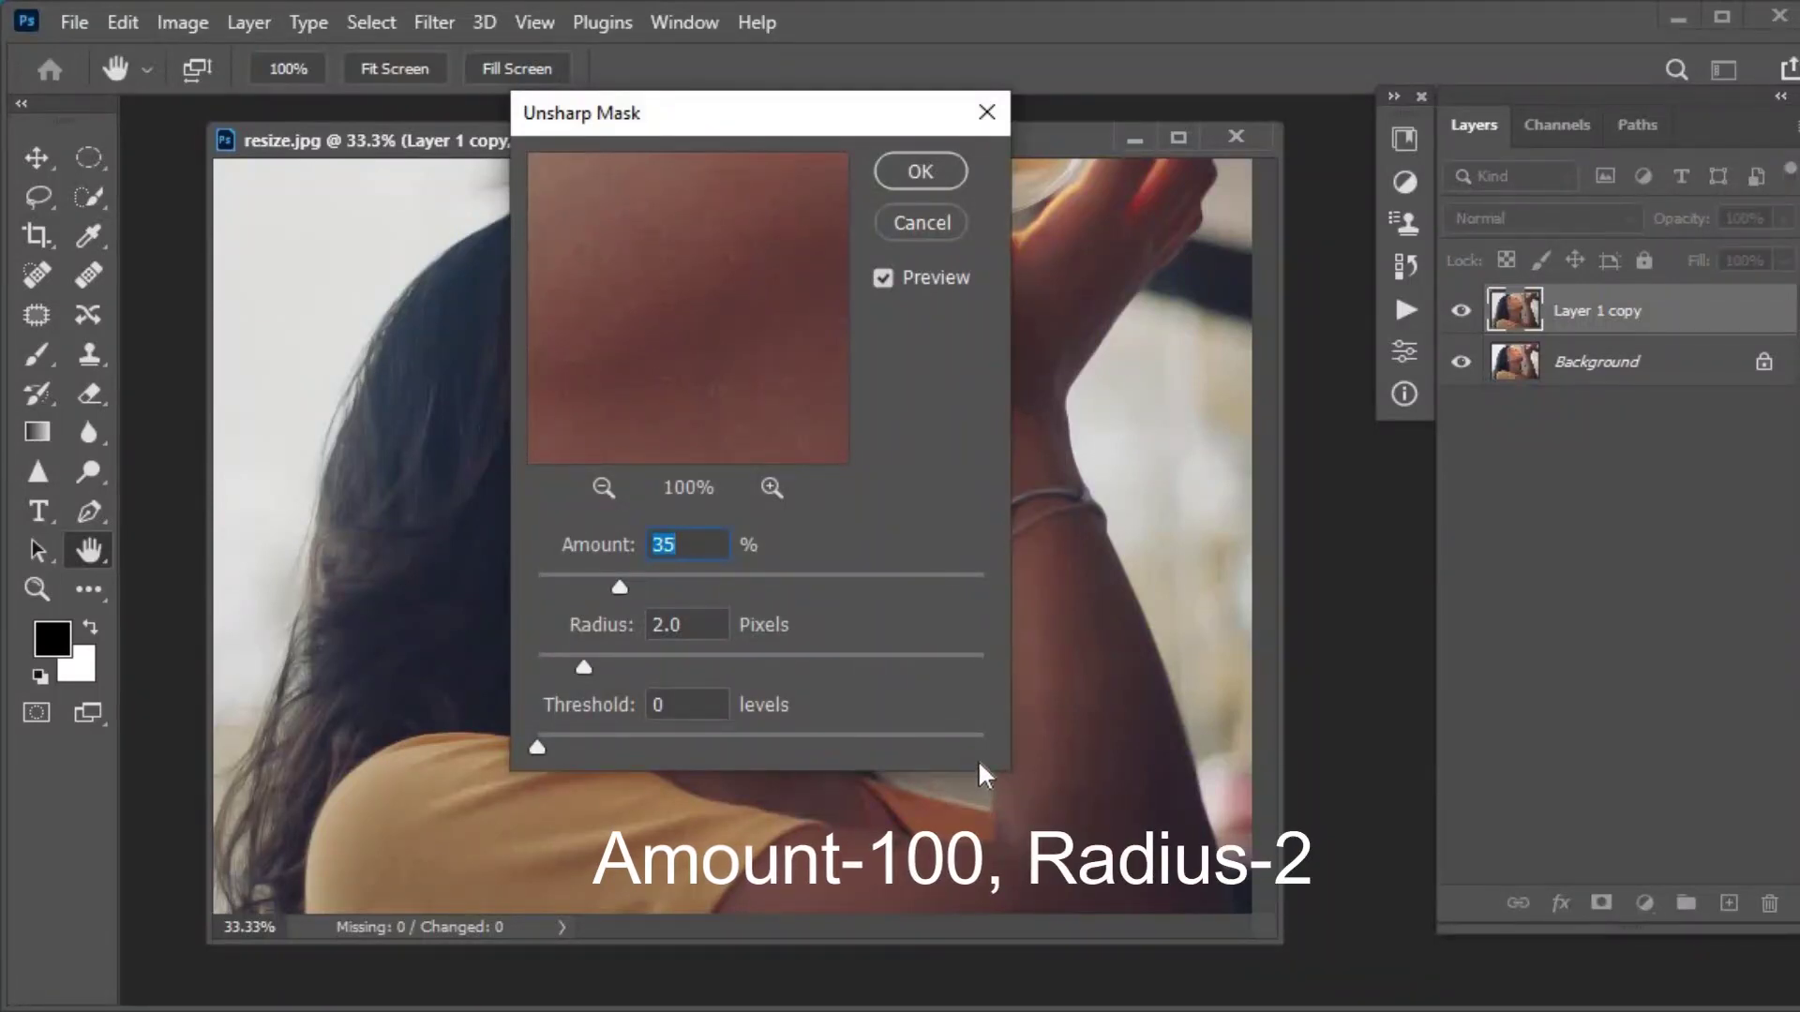
{"action": "type", "text": "100"}
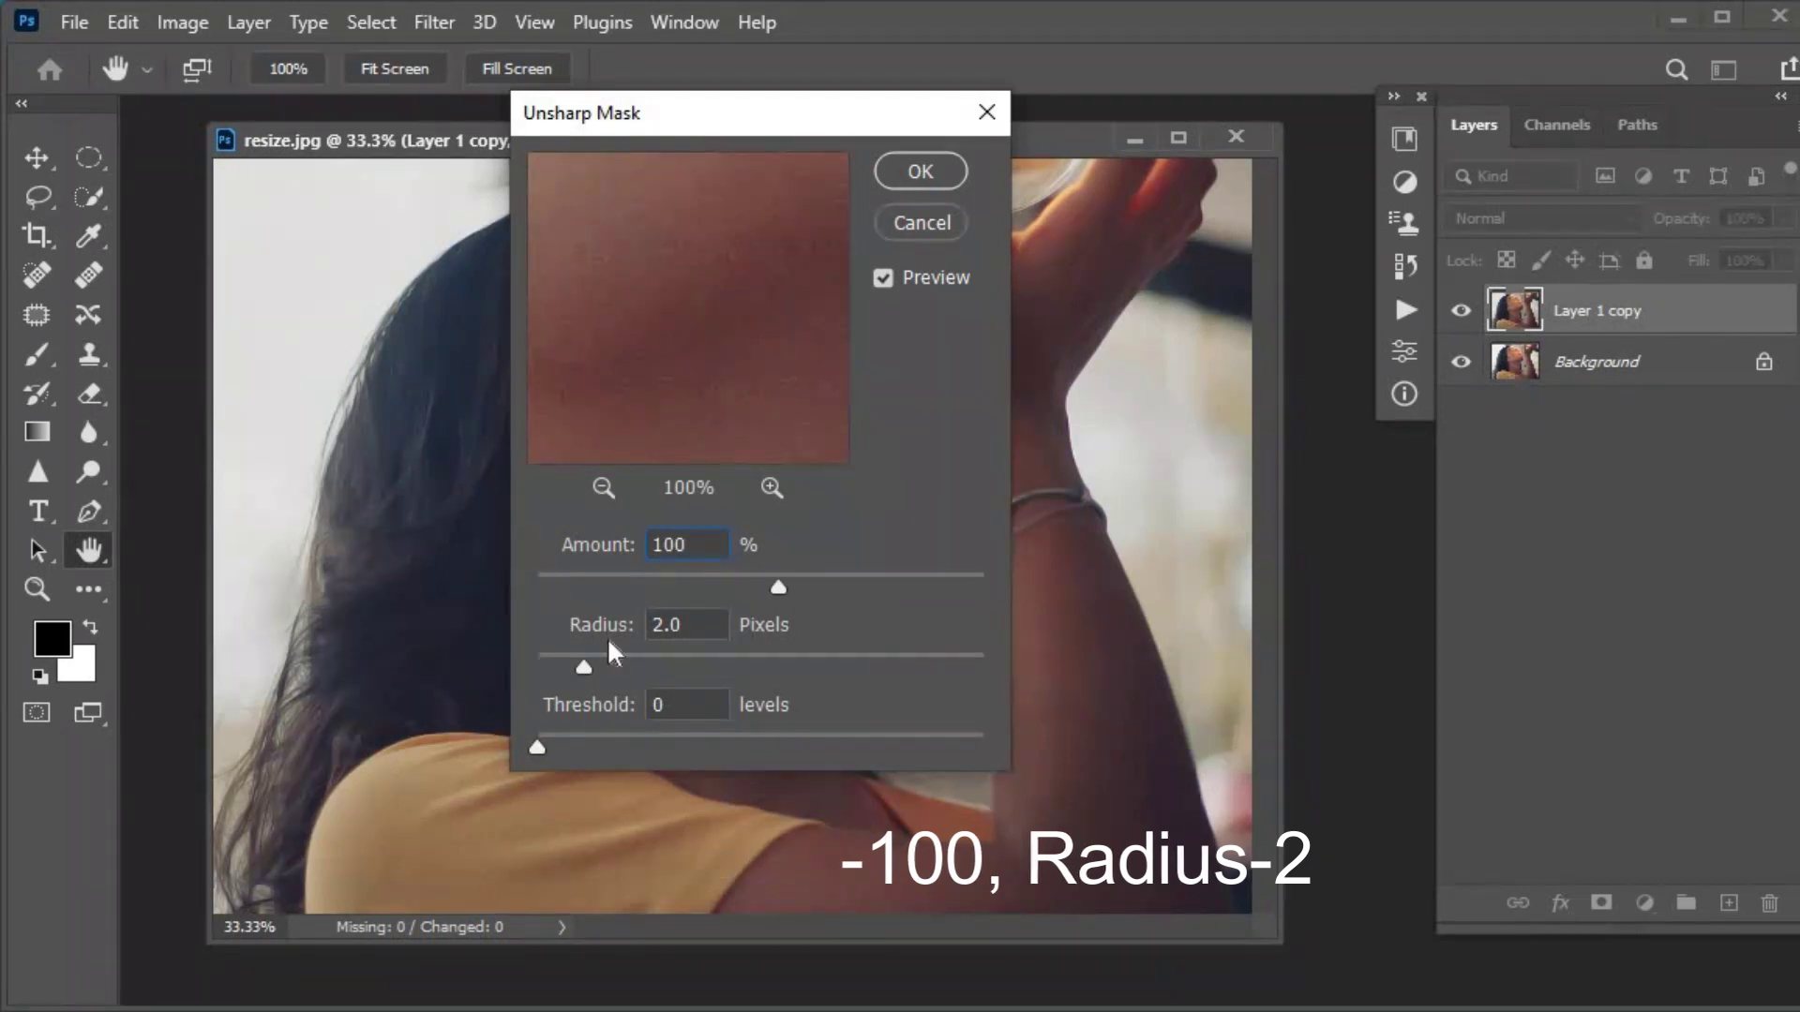
{"action": "left_click", "coordinate": [916, 178]}
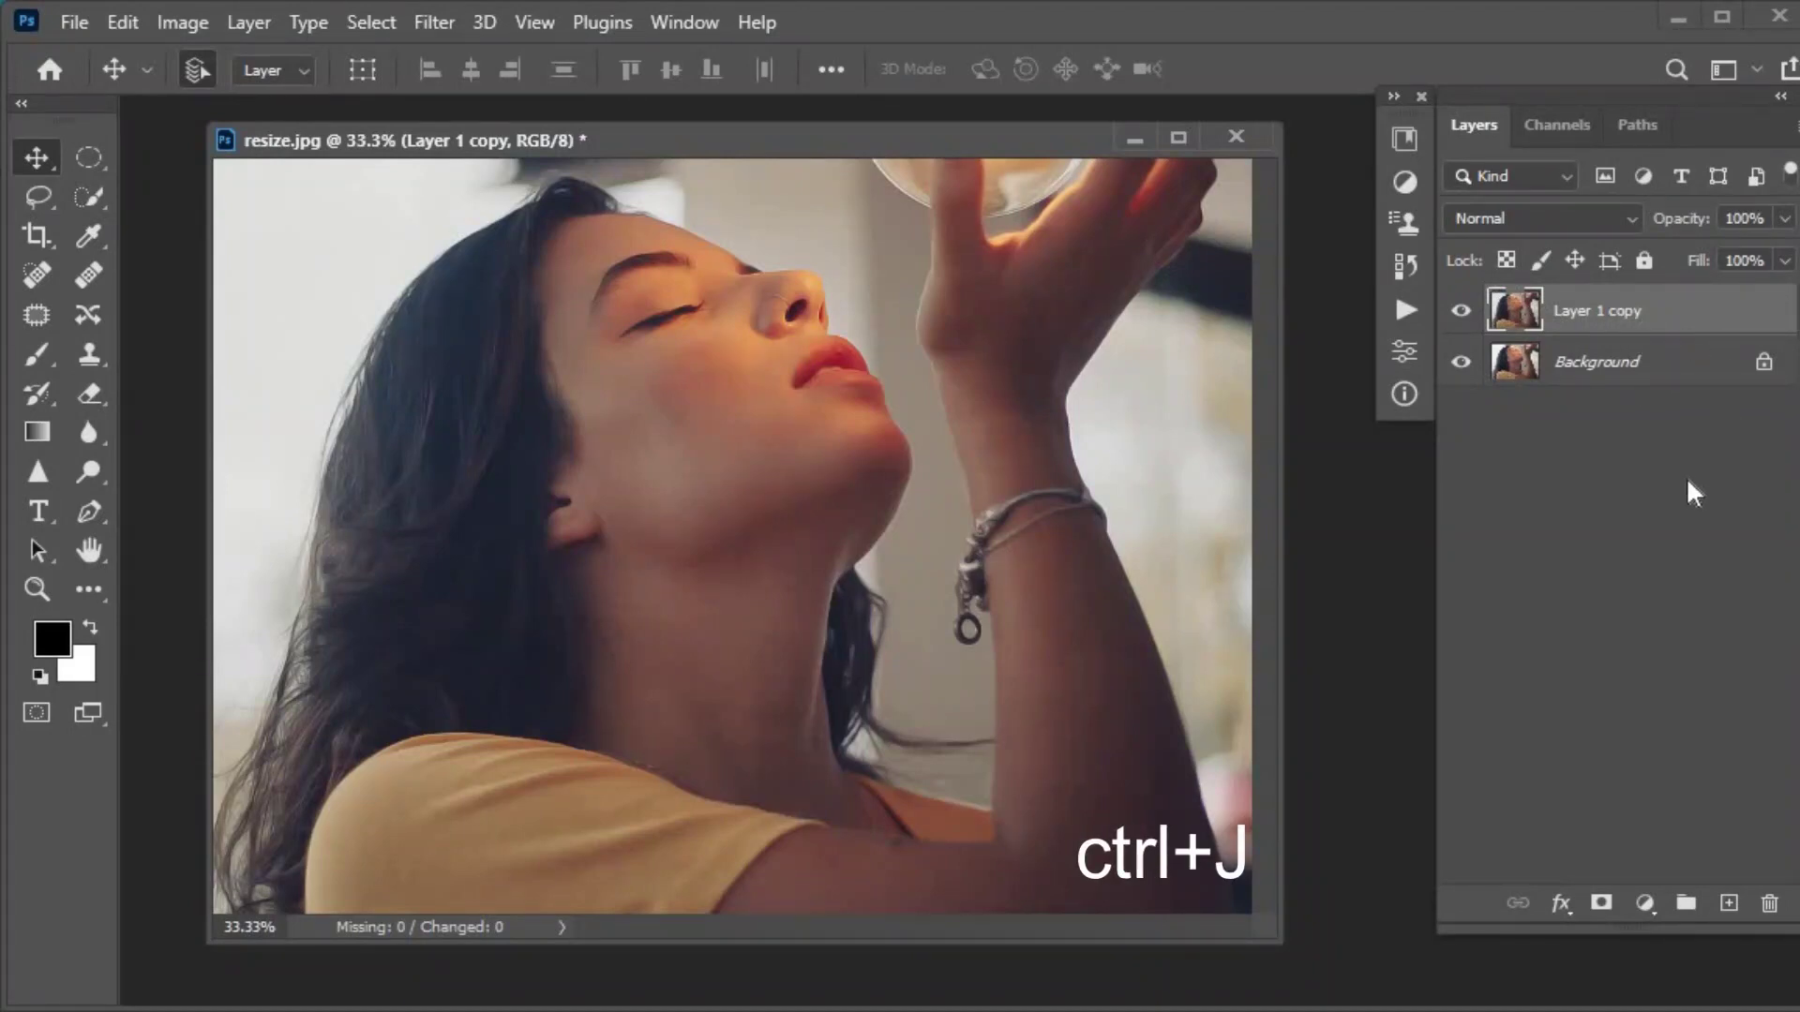
- Duplicate the sharpened layer, apply a 2-pixel High Pass and blend it in Overlay
{"action": "key", "text": "ctrl+j"}
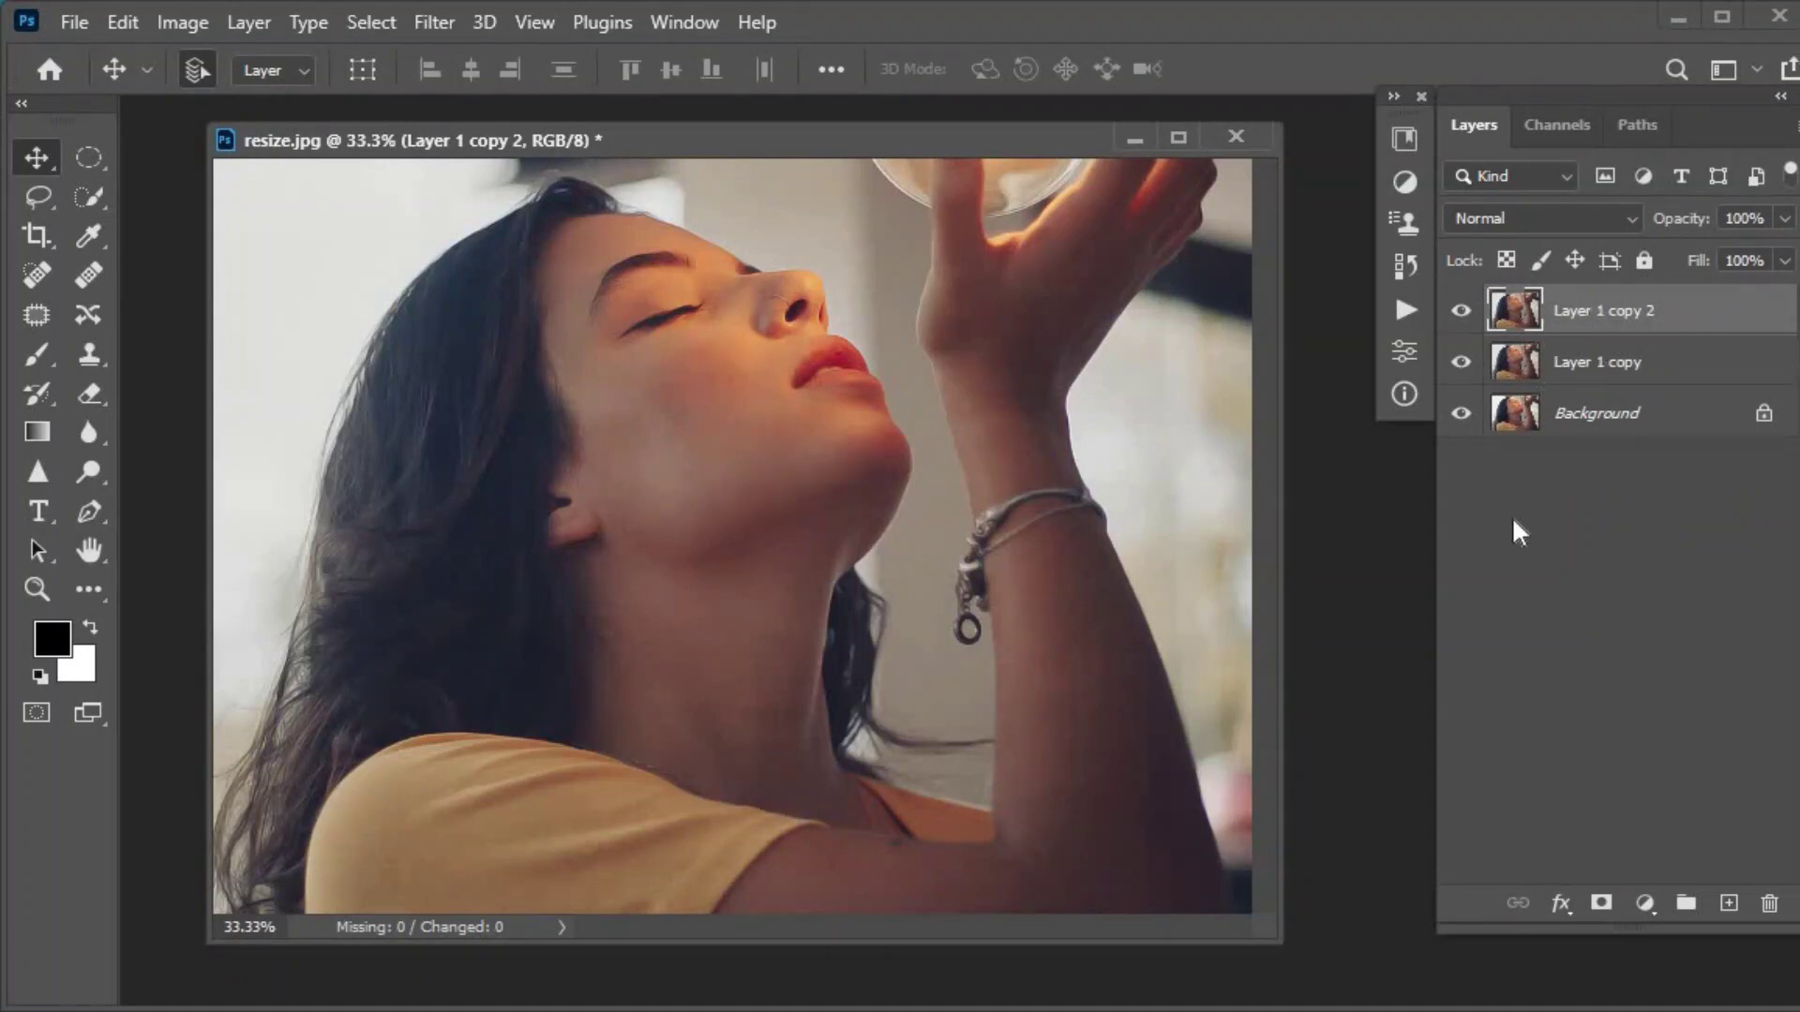
{"action": "left_click", "coordinate": [447, 21]}
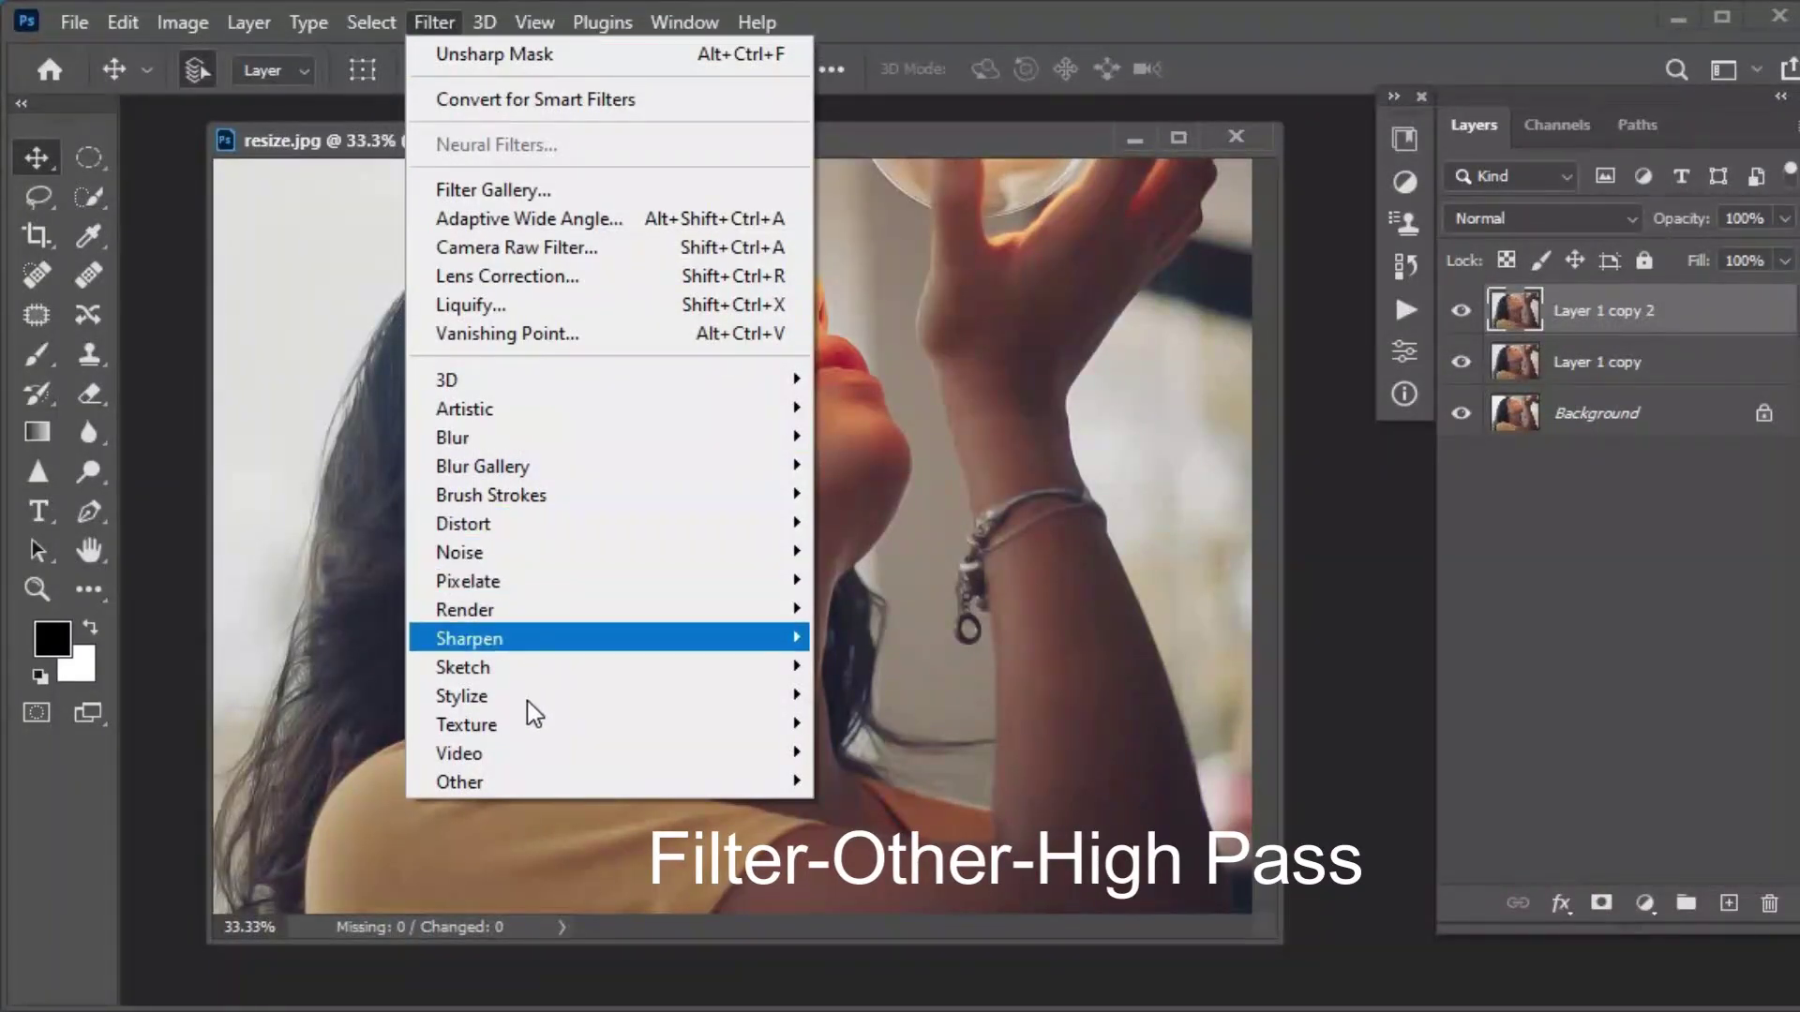
{"action": "mouse_move", "coordinate": [605, 782]}
{"action": "left_click", "coordinate": [942, 817]}
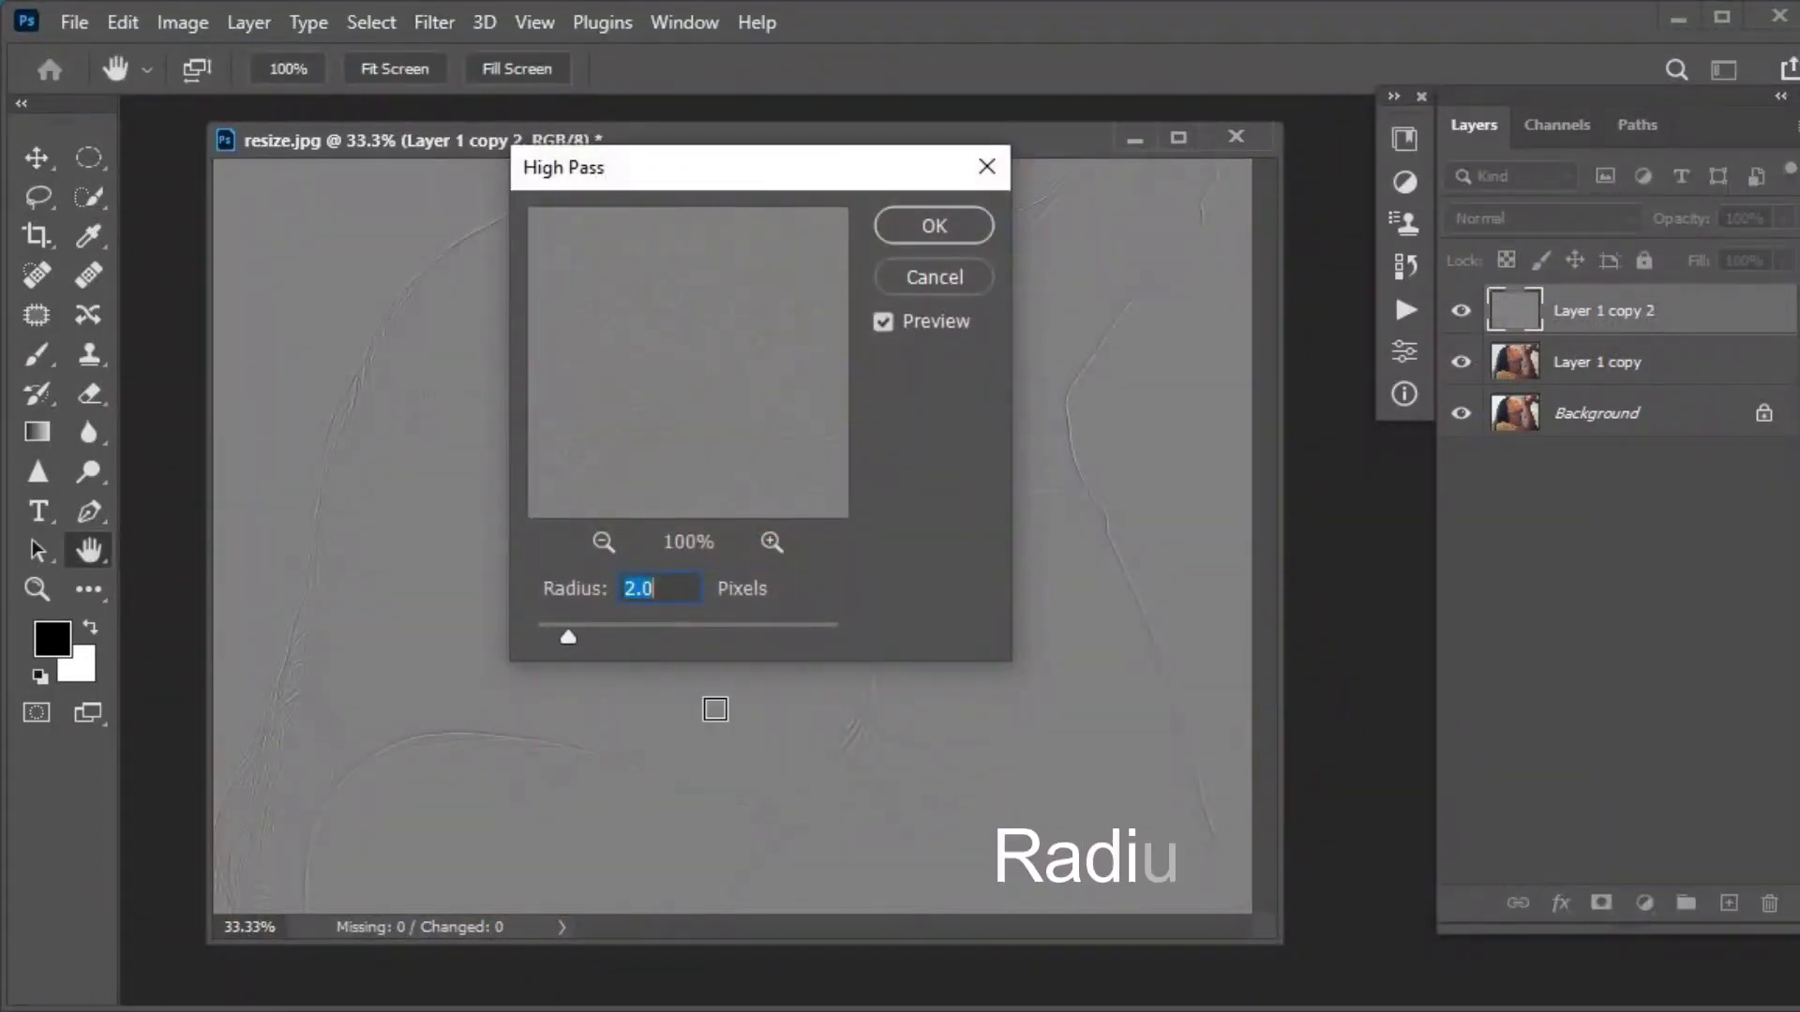
{"action": "left_click", "coordinate": [914, 225]}
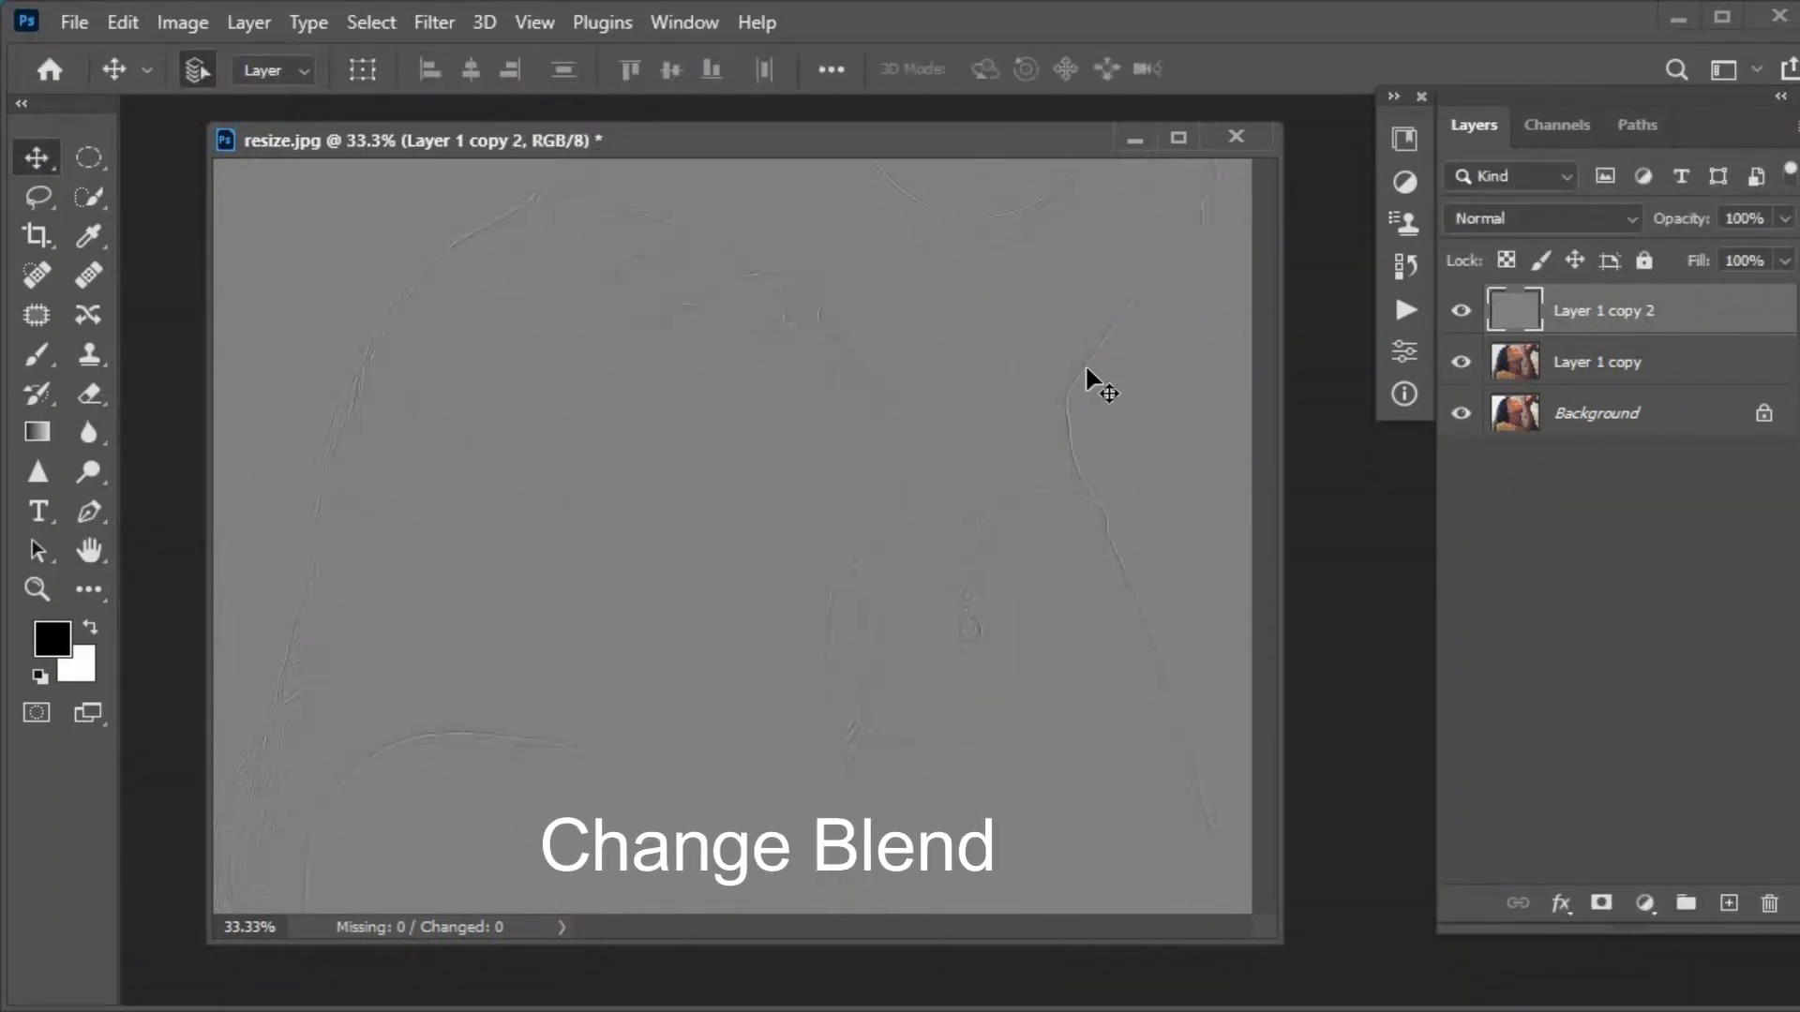
{"action": "left_click", "coordinate": [1612, 216]}
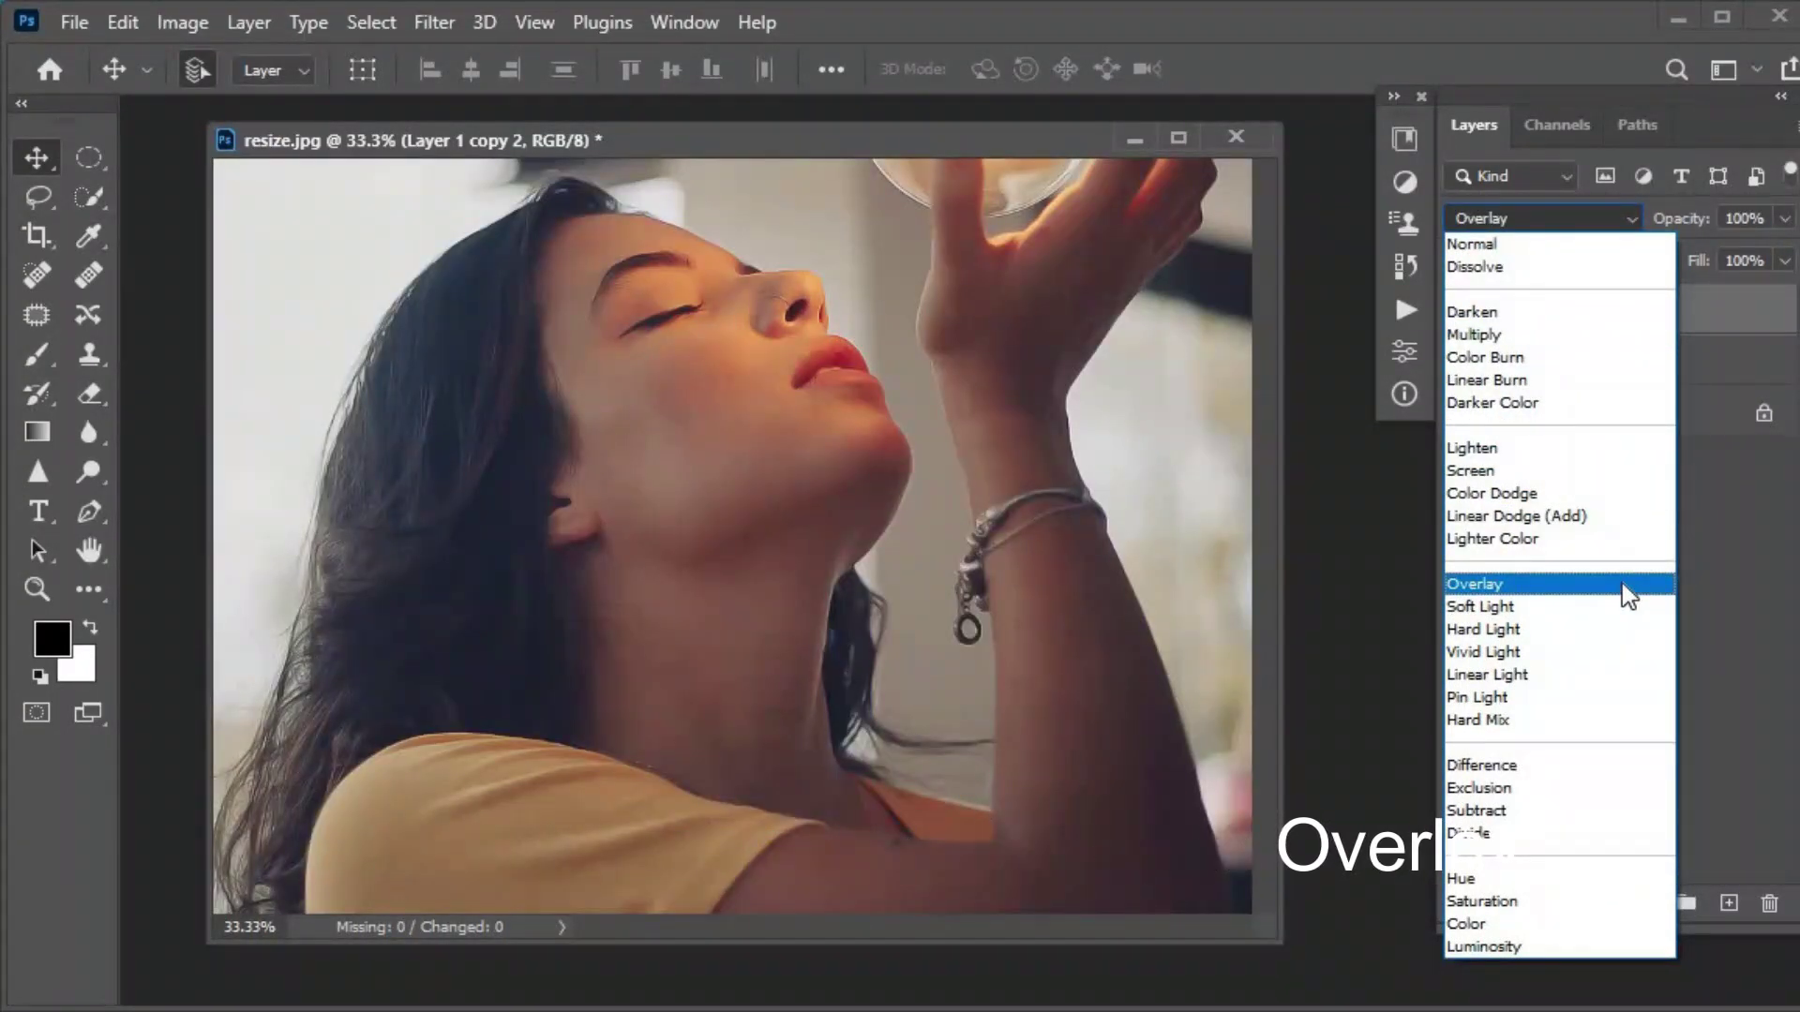
{"action": "left_click", "coordinate": [1622, 583]}
- Stamp all visible layers into a new top Layer 1 with Ctrl+Alt+Shift+E, then apply Image > Auto Tone
{"action": "key", "text": "ctrl+shift+alt+n"}
{"action": "key", "text": "ctrl+shift+alt+e"}
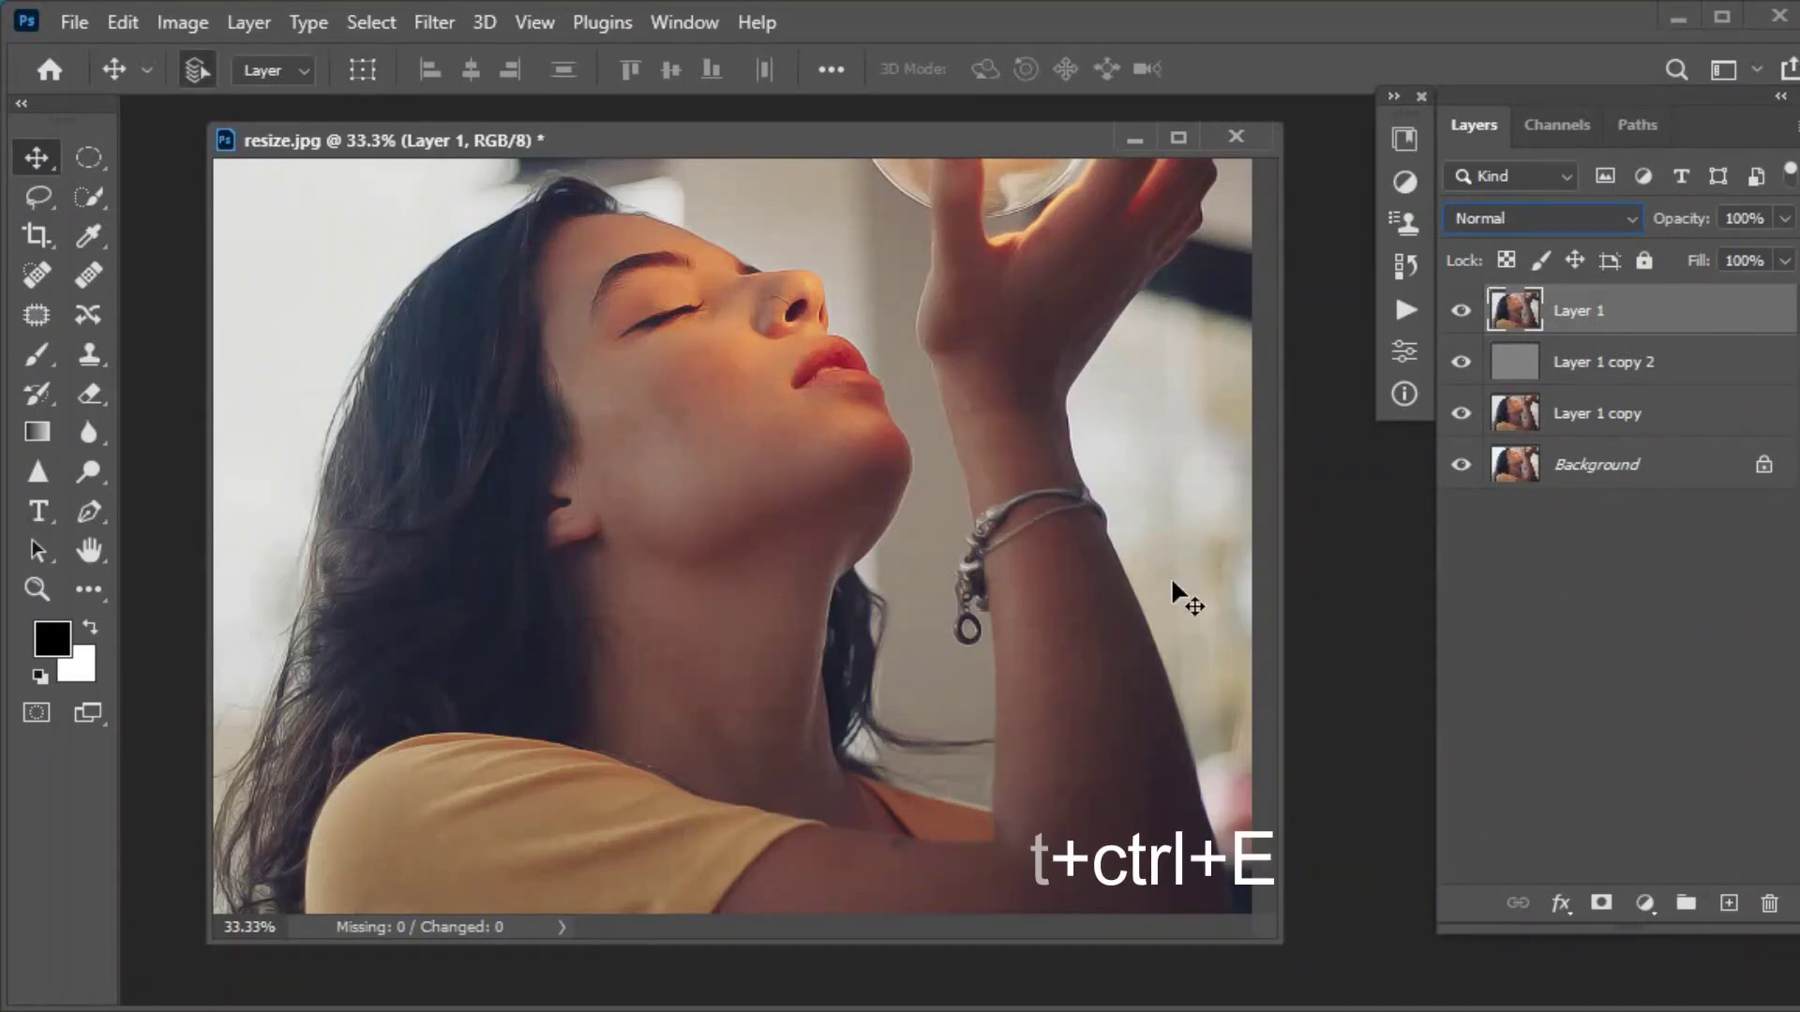
{"action": "left_click", "coordinate": [176, 22]}
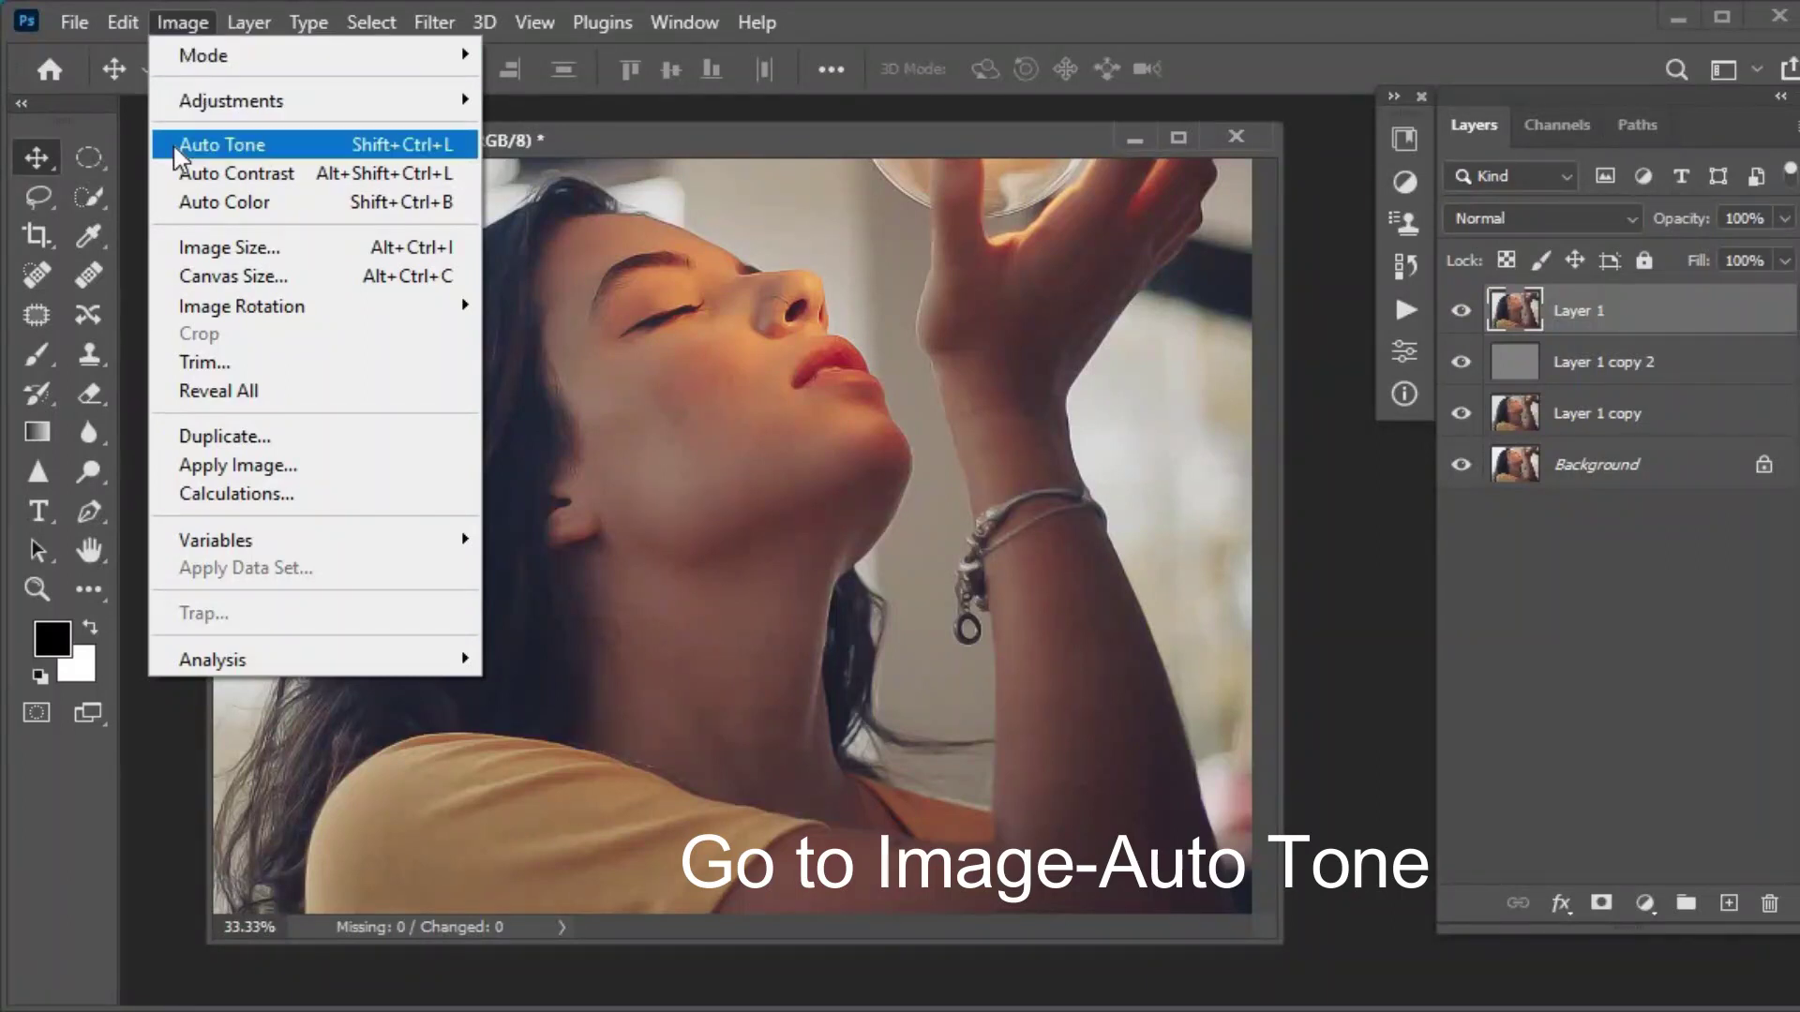
{"action": "left_click", "coordinate": [319, 142]}
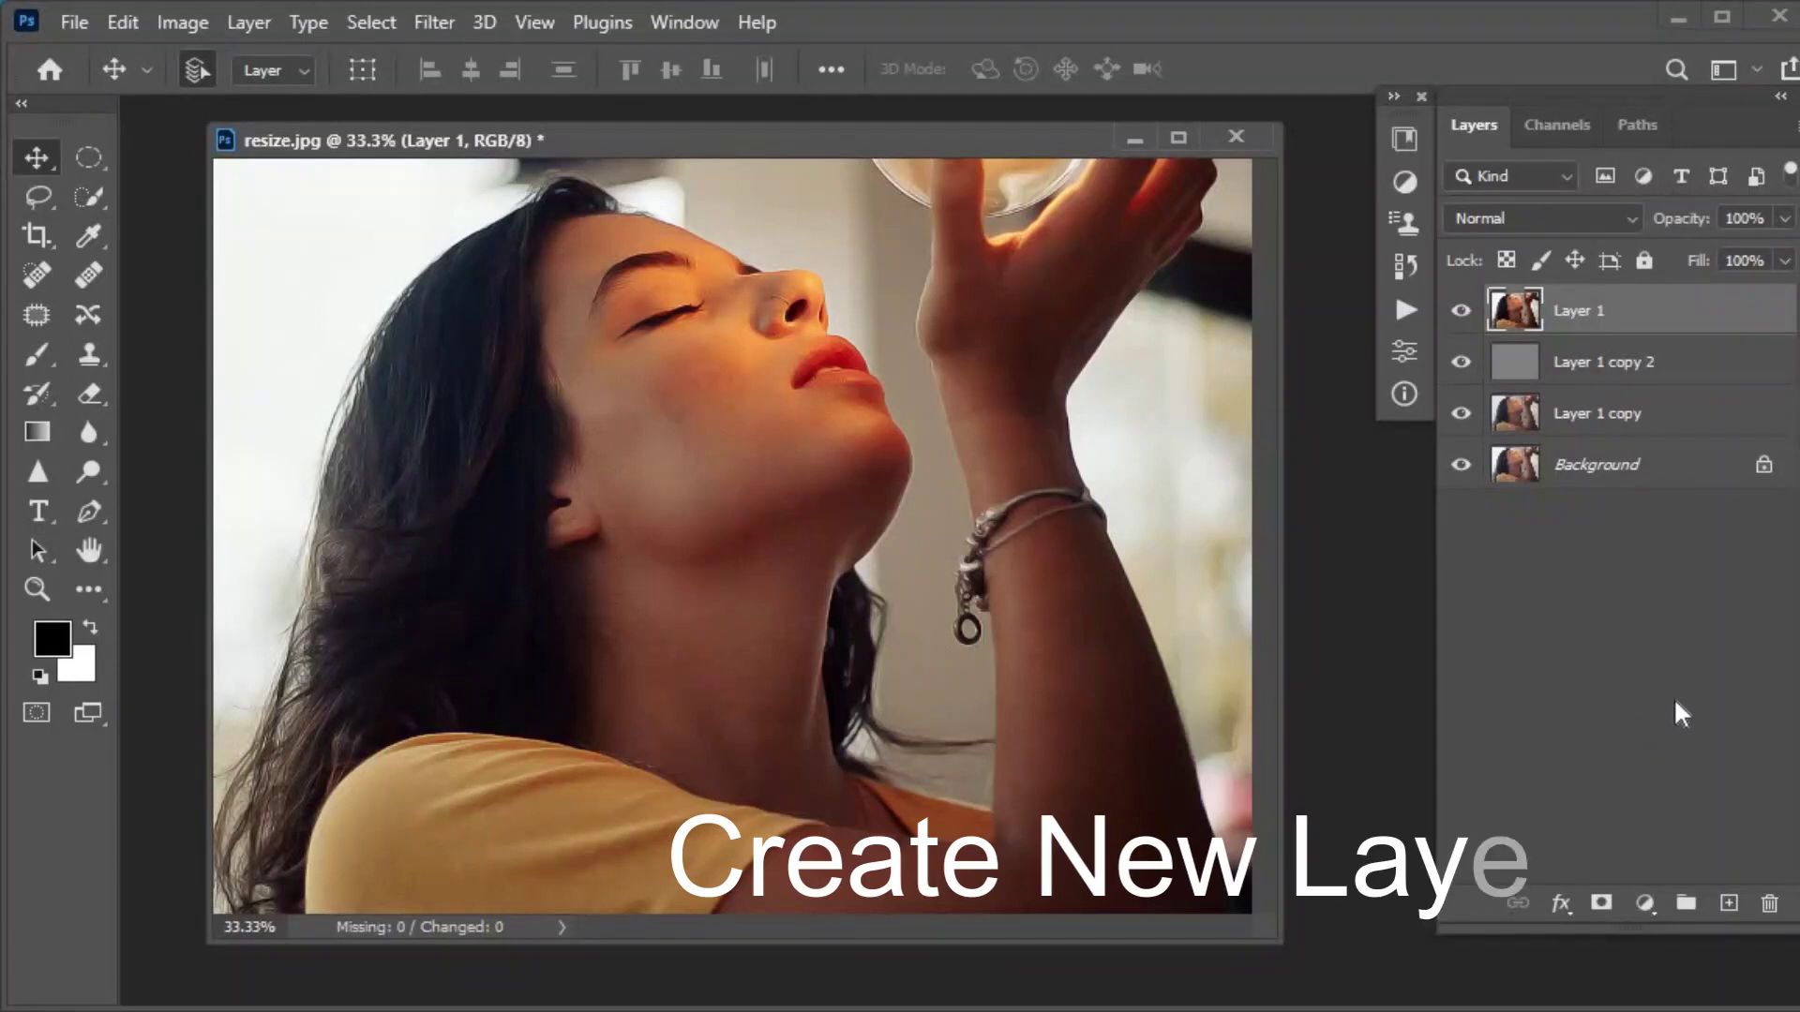
- Add an empty Layer 2 on top and set the foreground colour to bright teal 12e6c6
{"action": "left_click", "coordinate": [1729, 904]}
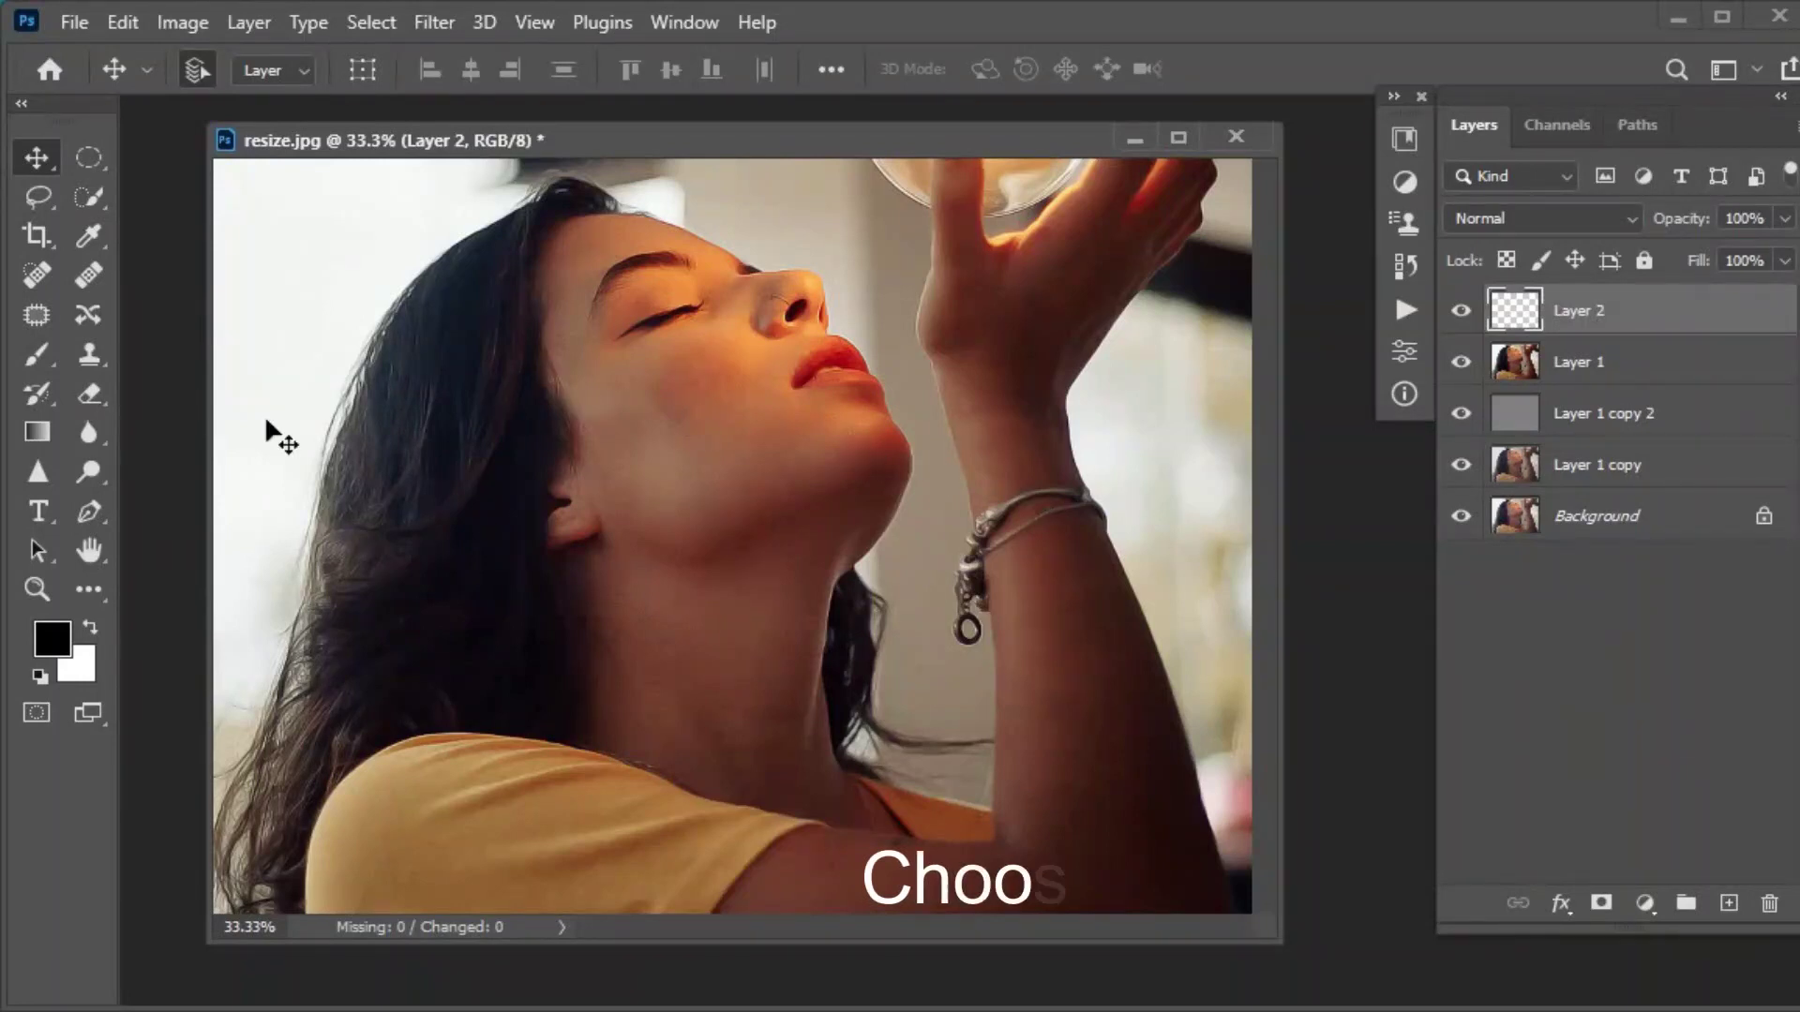
{"action": "left_click", "coordinate": [58, 647]}
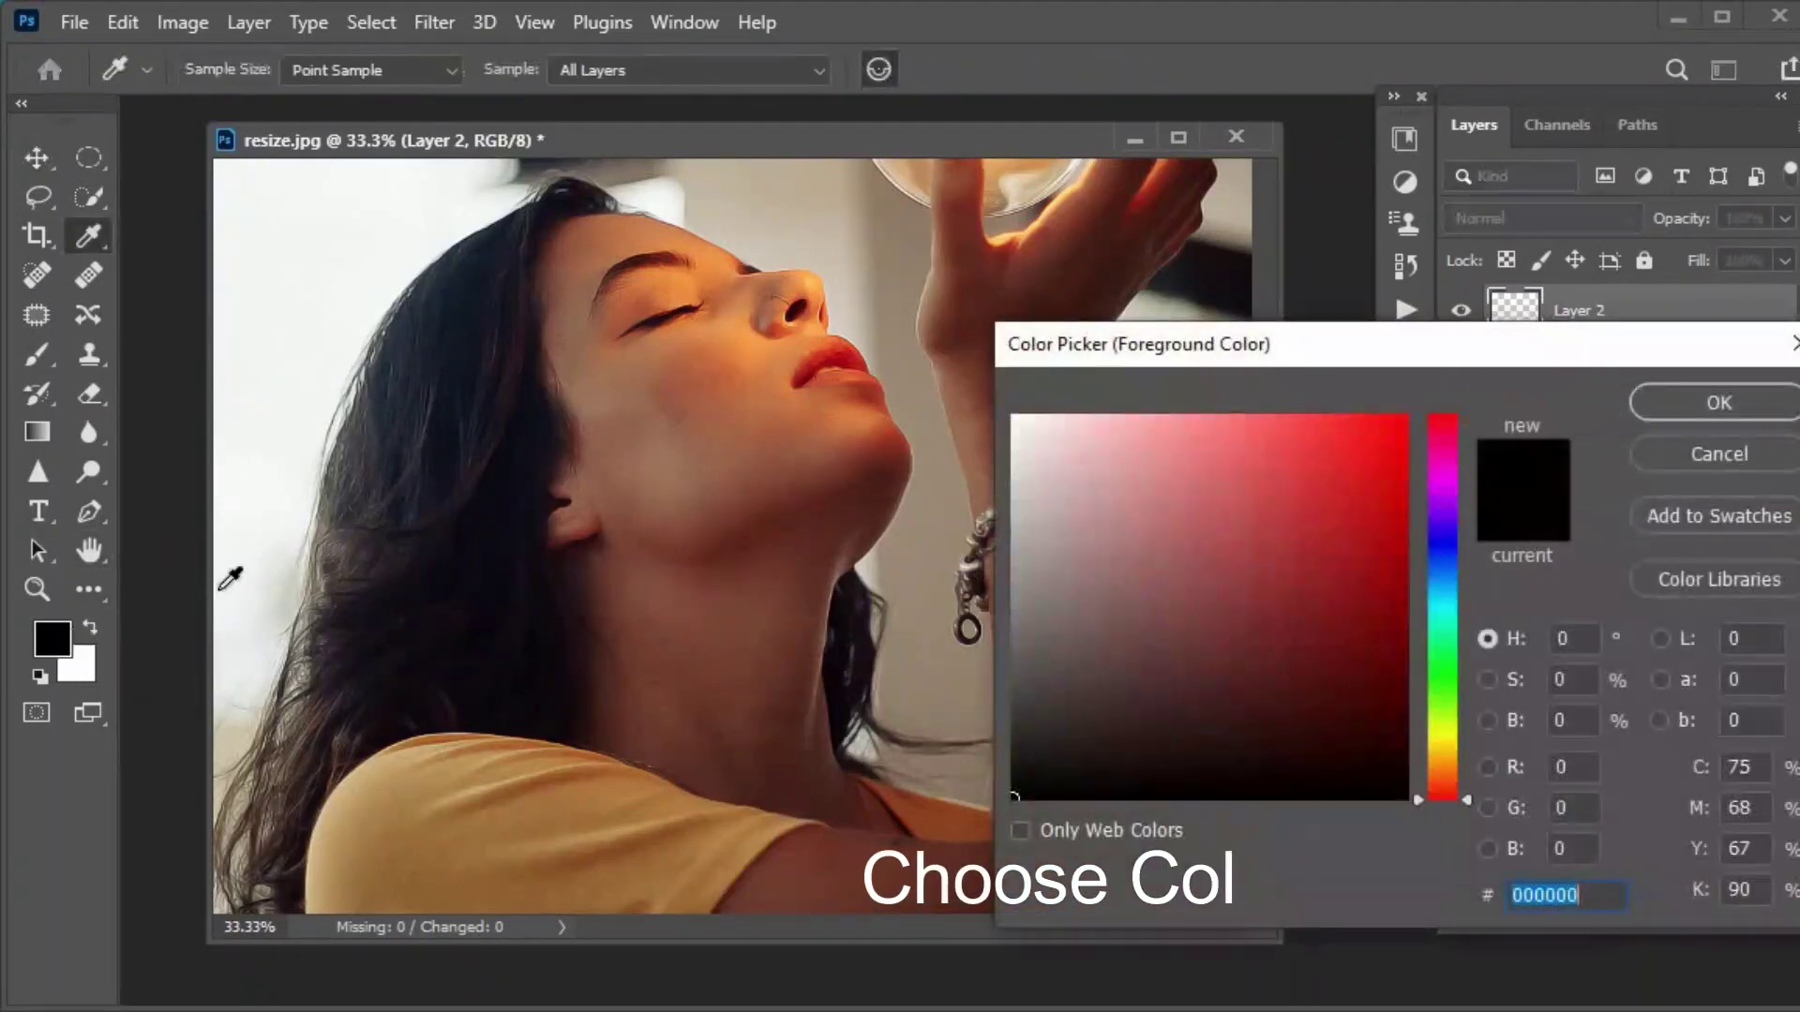
{"action": "mouse_move", "coordinate": [1419, 795]}
{"action": "left_mouse_down"}
{"action": "mouse_move", "coordinate": [1419, 527]}
{"action": "mouse_move", "coordinate": [1414, 615]}
{"action": "left_mouse_up"}
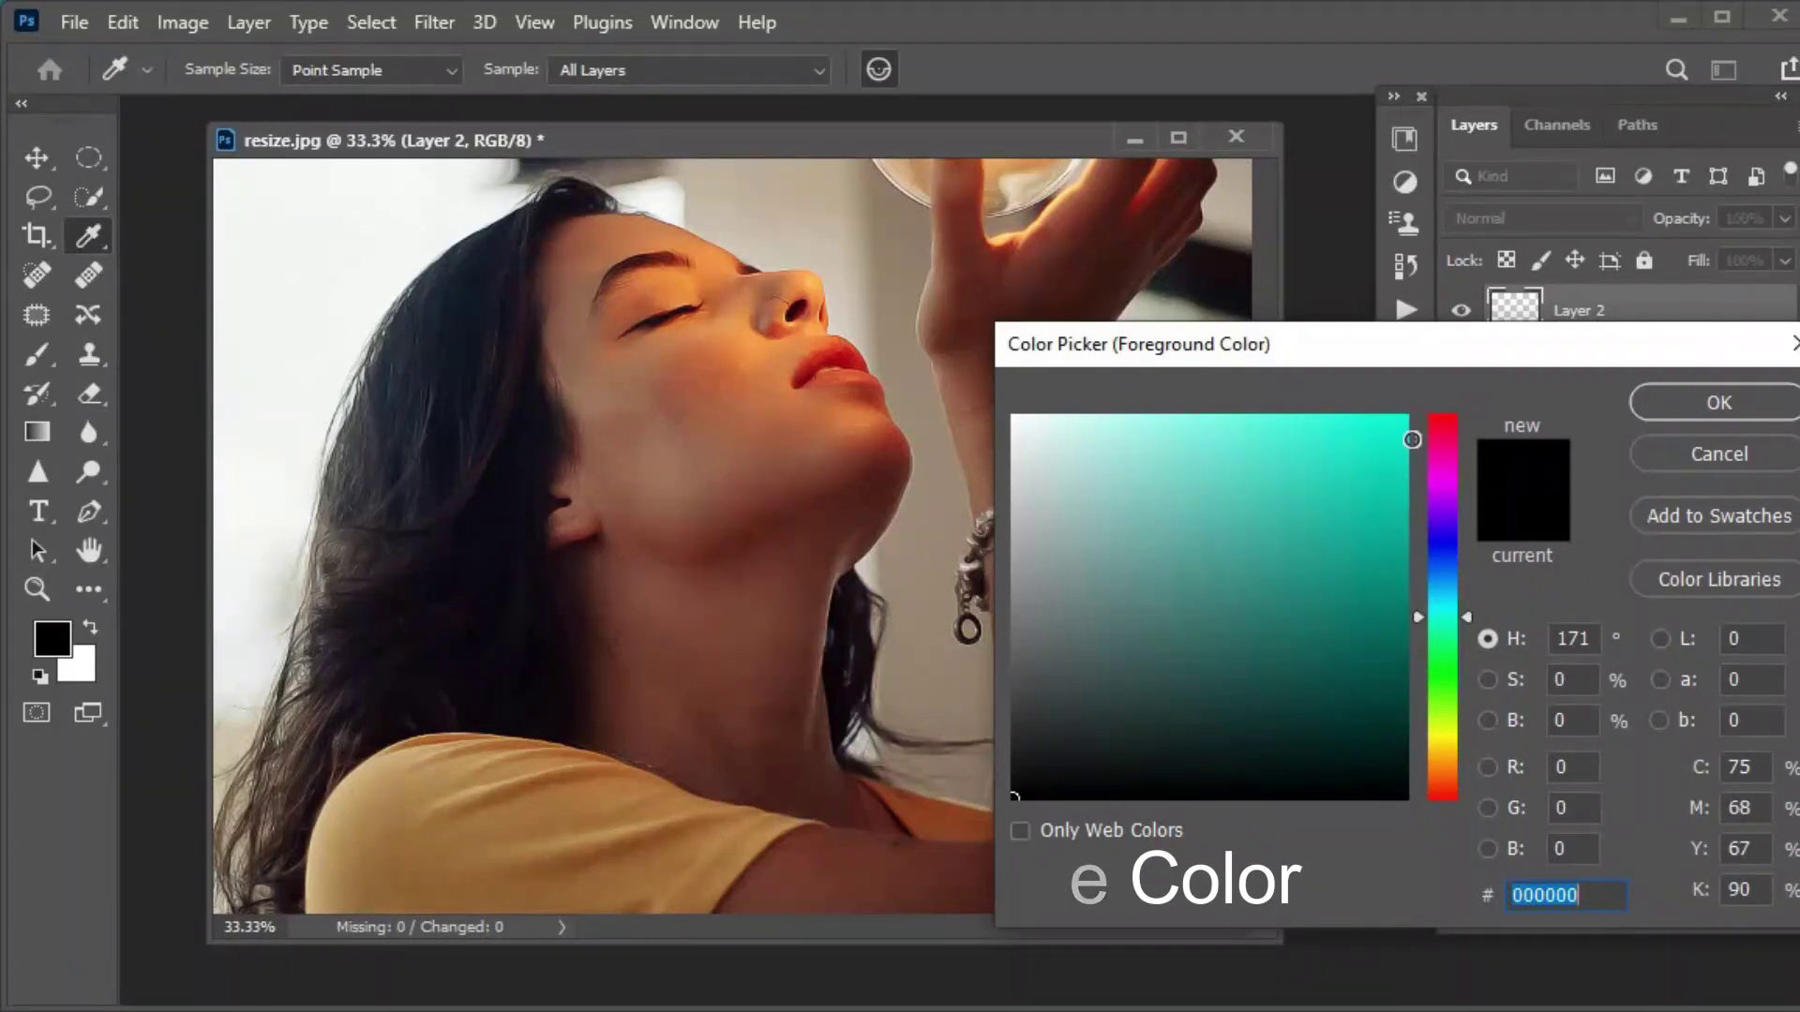
{"action": "left_click", "coordinate": [1376, 453]}
{"action": "left_click", "coordinate": [1721, 402]}
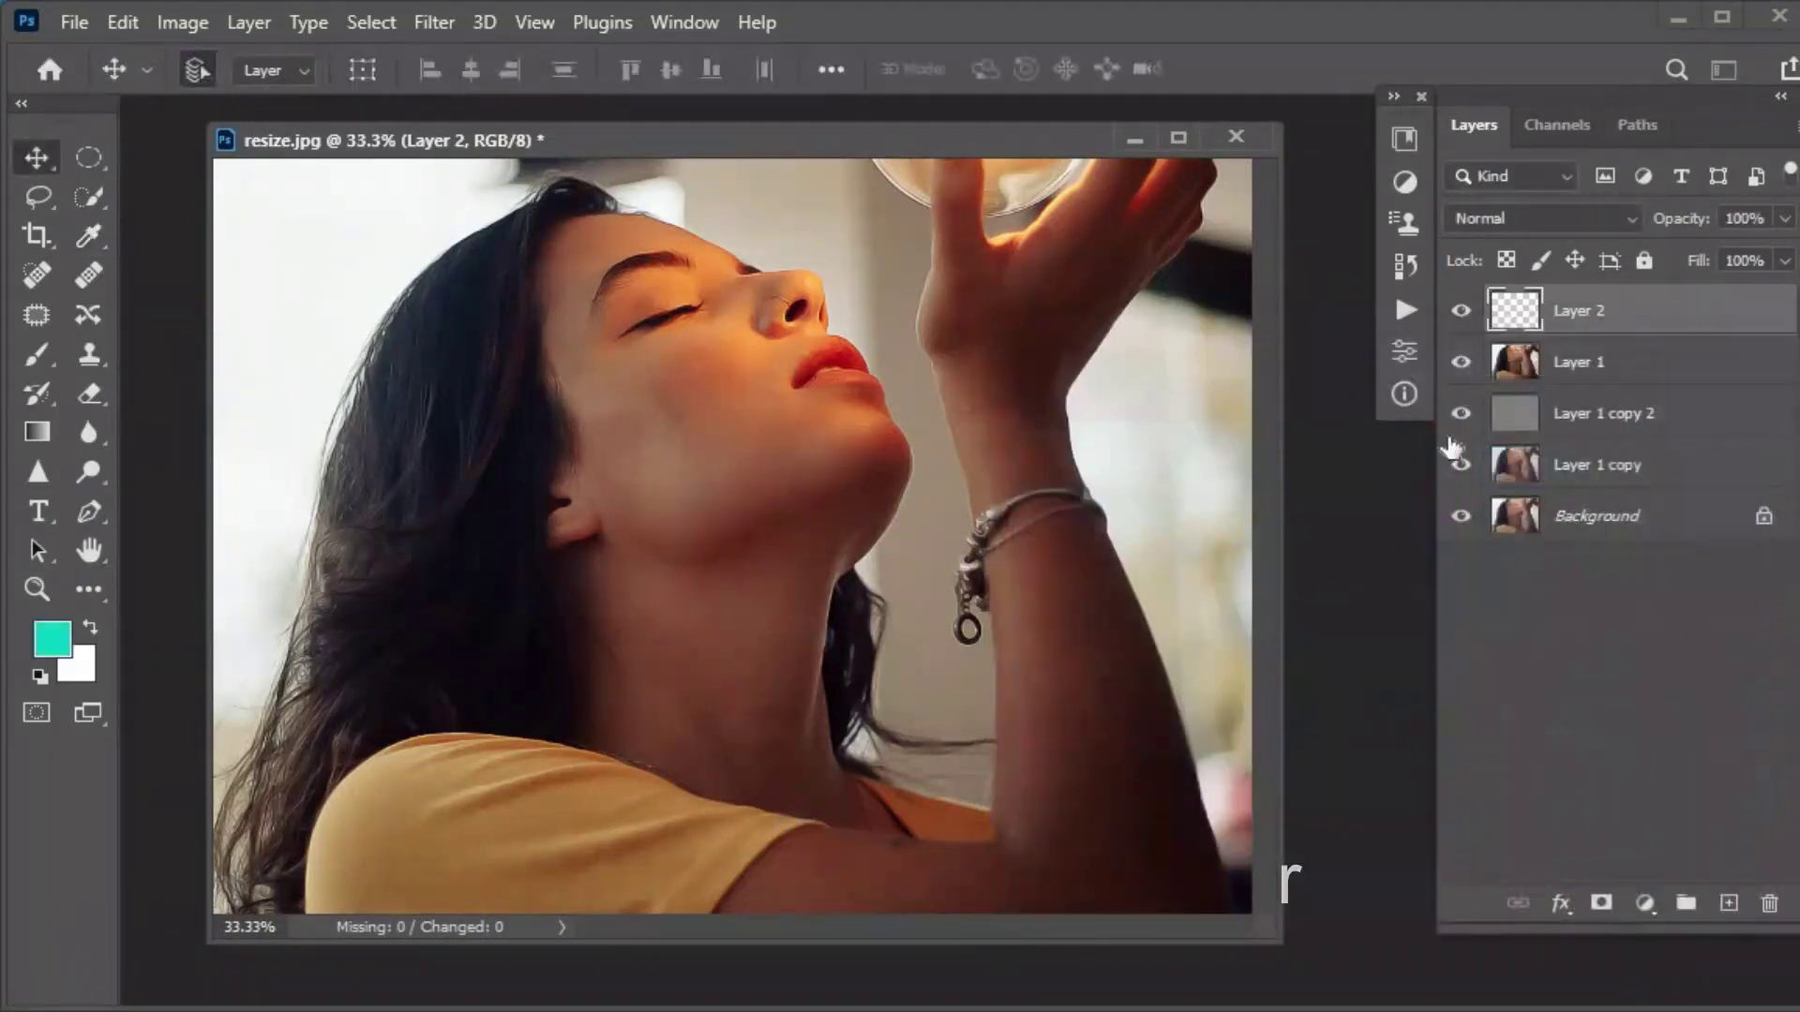
- Paint a soft teal glow over the upper right using a 0%-hardness brush of about 1426 px
{"action": "left_click", "coordinate": [42, 355]}
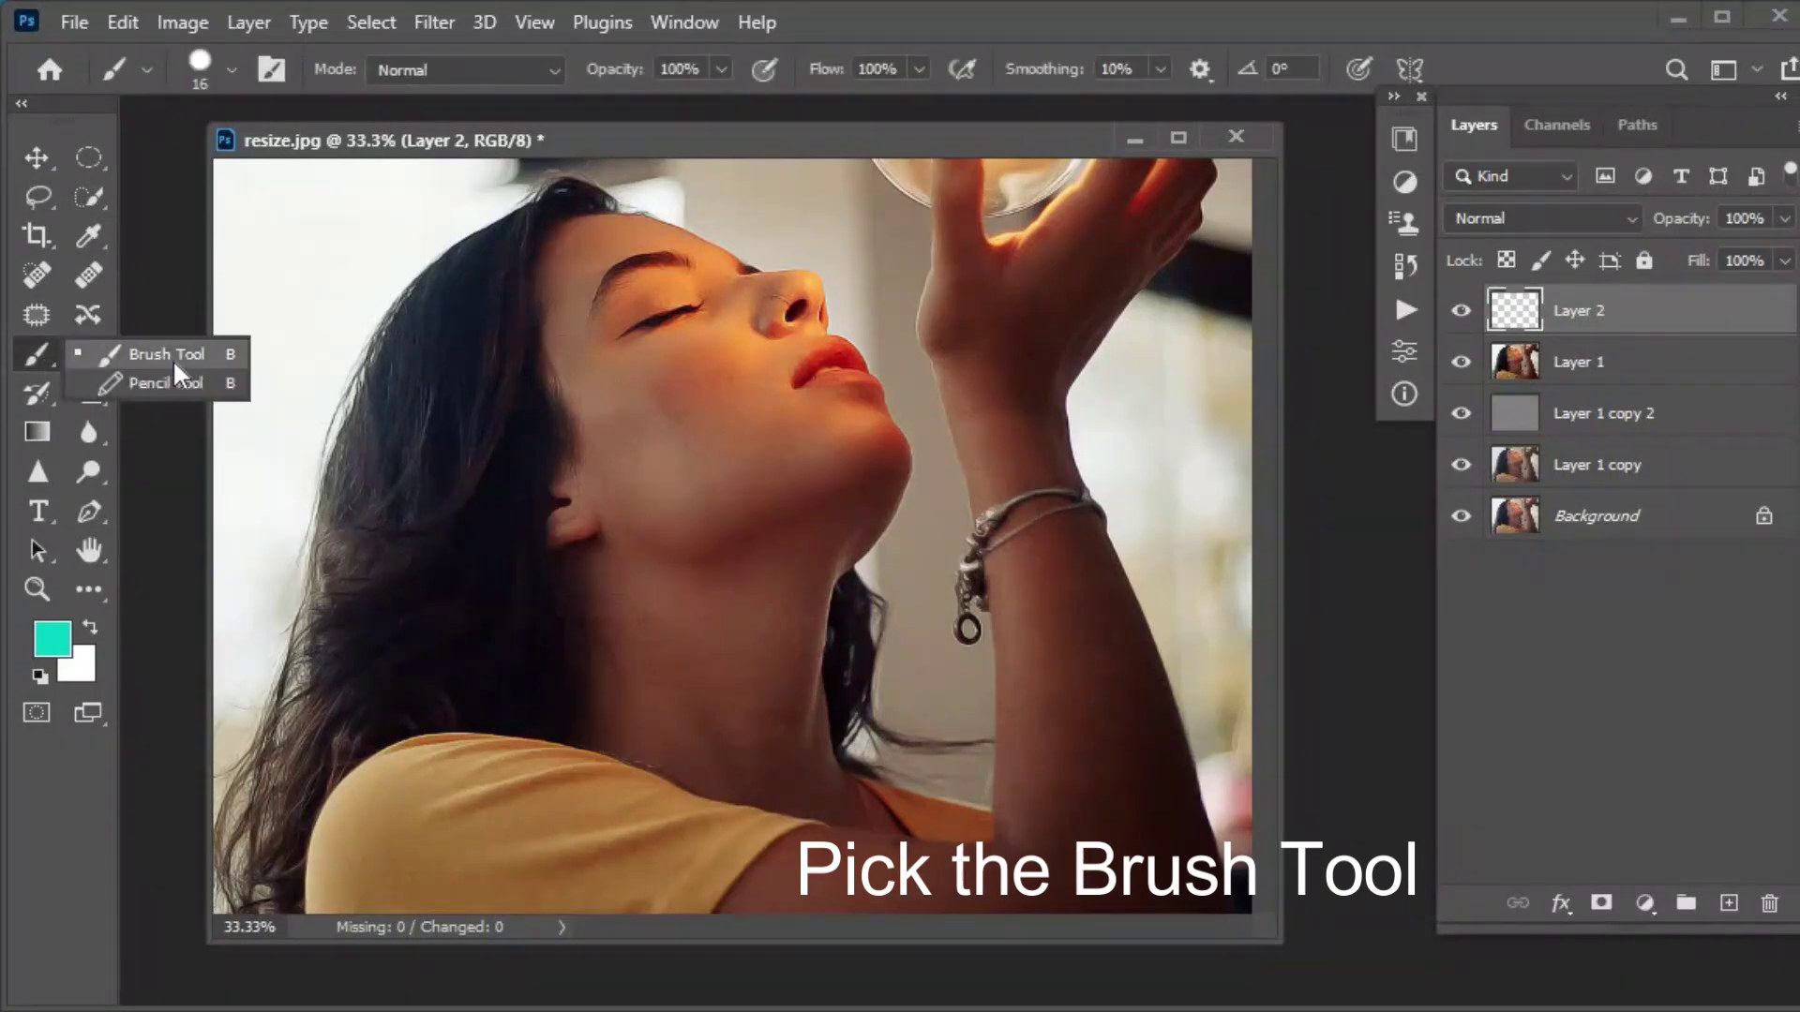
{"action": "left_click", "coordinate": [172, 360]}
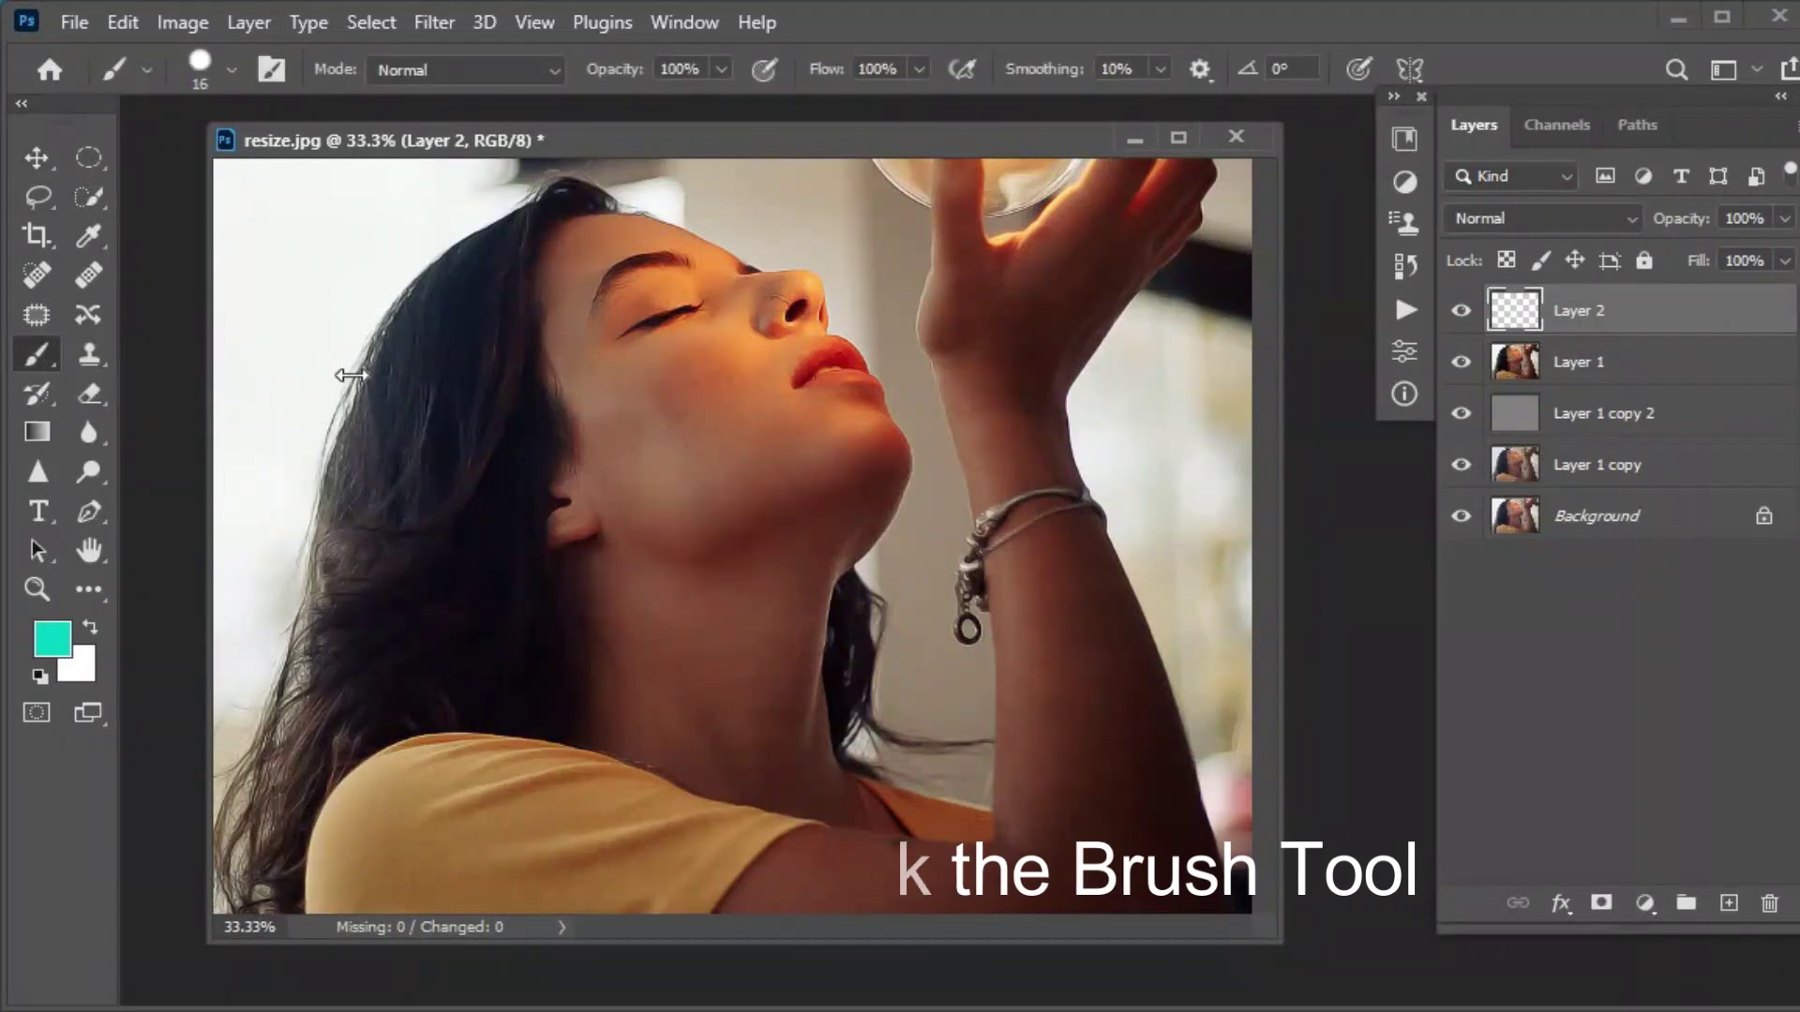
{"action": "right_click", "coordinate": [942, 418]}
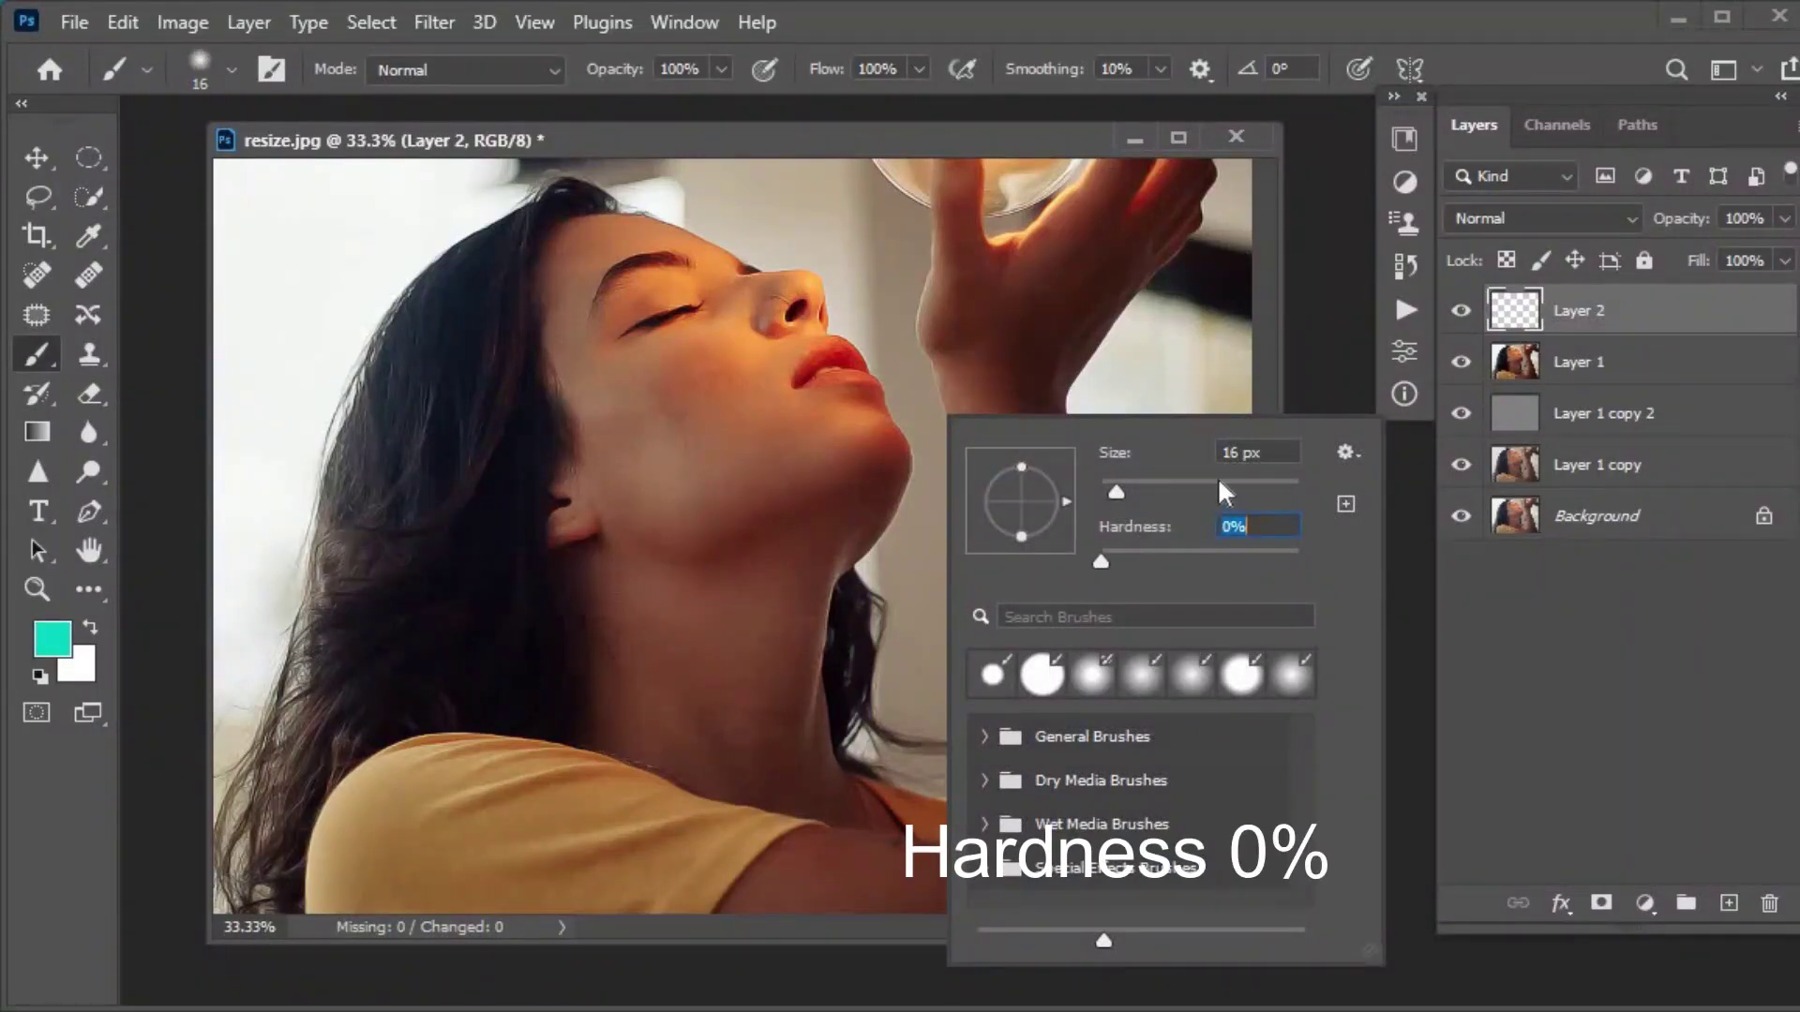
{"action": "left_click_drag", "start_coordinate": [1116, 492], "coordinate": [1138, 493]}
{"action": "key", "text": "Return"}
{"action": "left_click_drag", "start_coordinate": [955, 375], "coordinate": [1321, 585]}
{"action": "left_click", "coordinate": [1013, 309]}
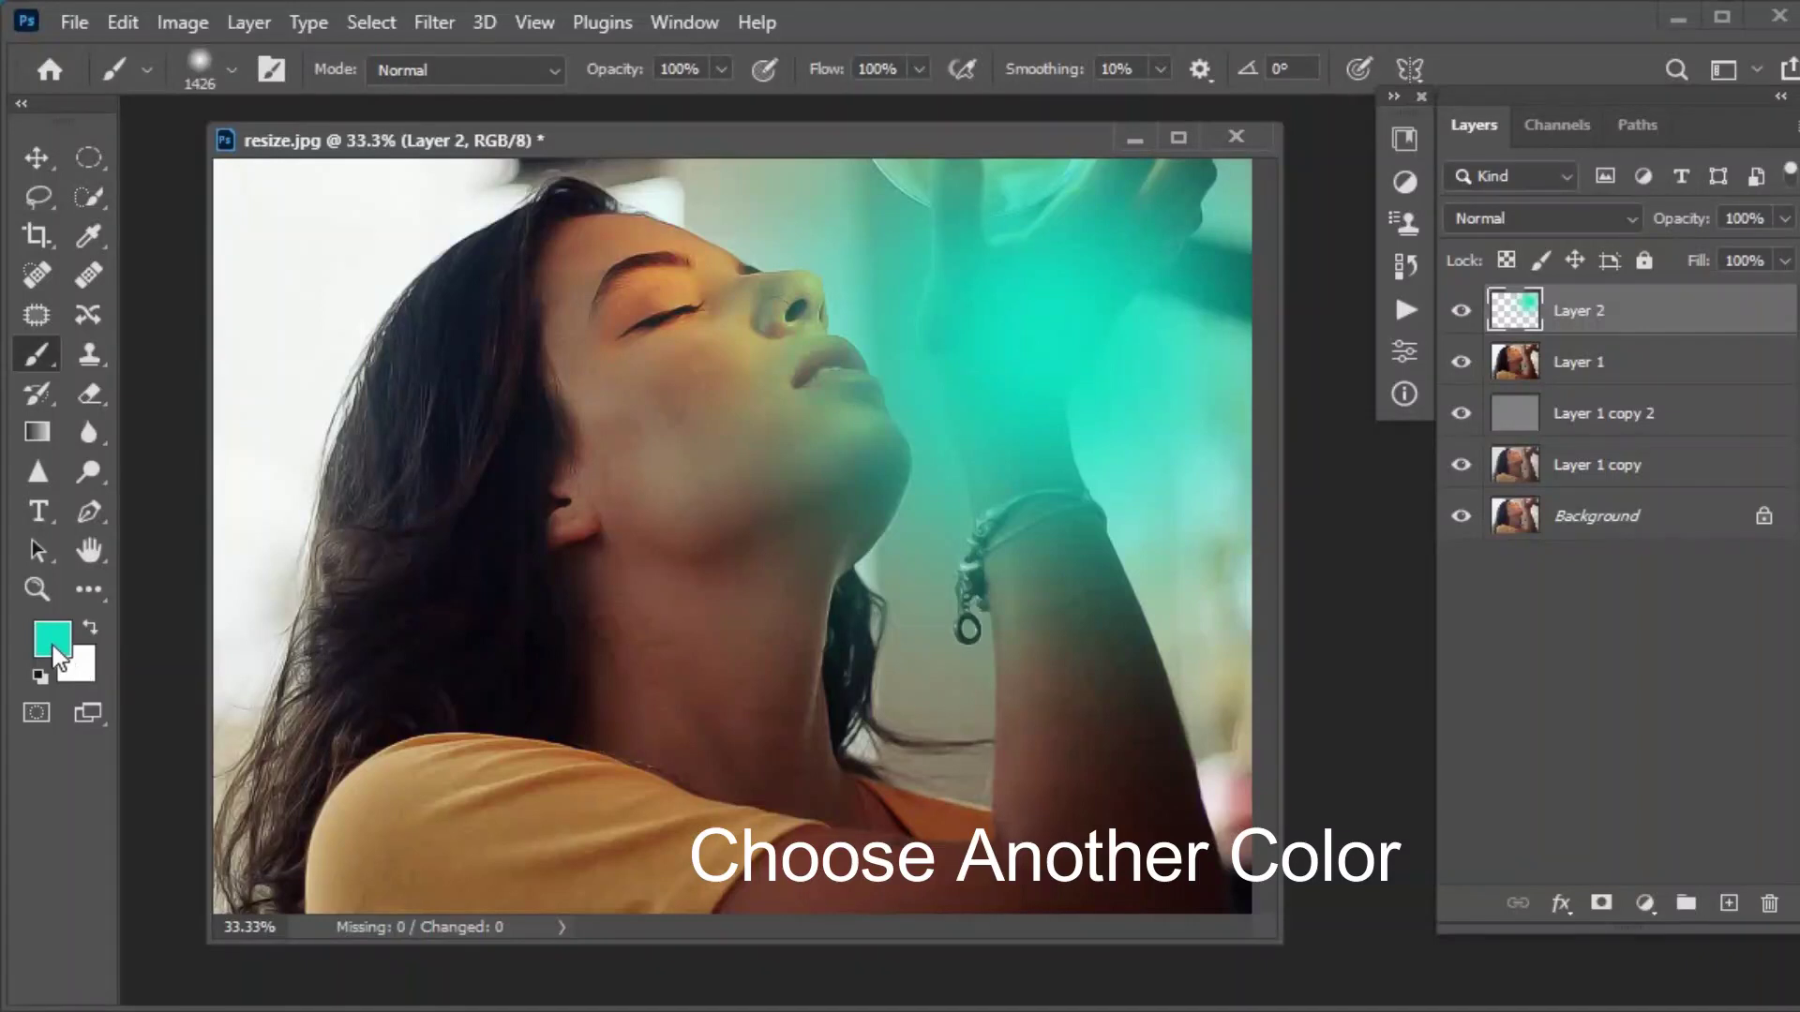
{"action": "left_click", "coordinate": [52, 641]}
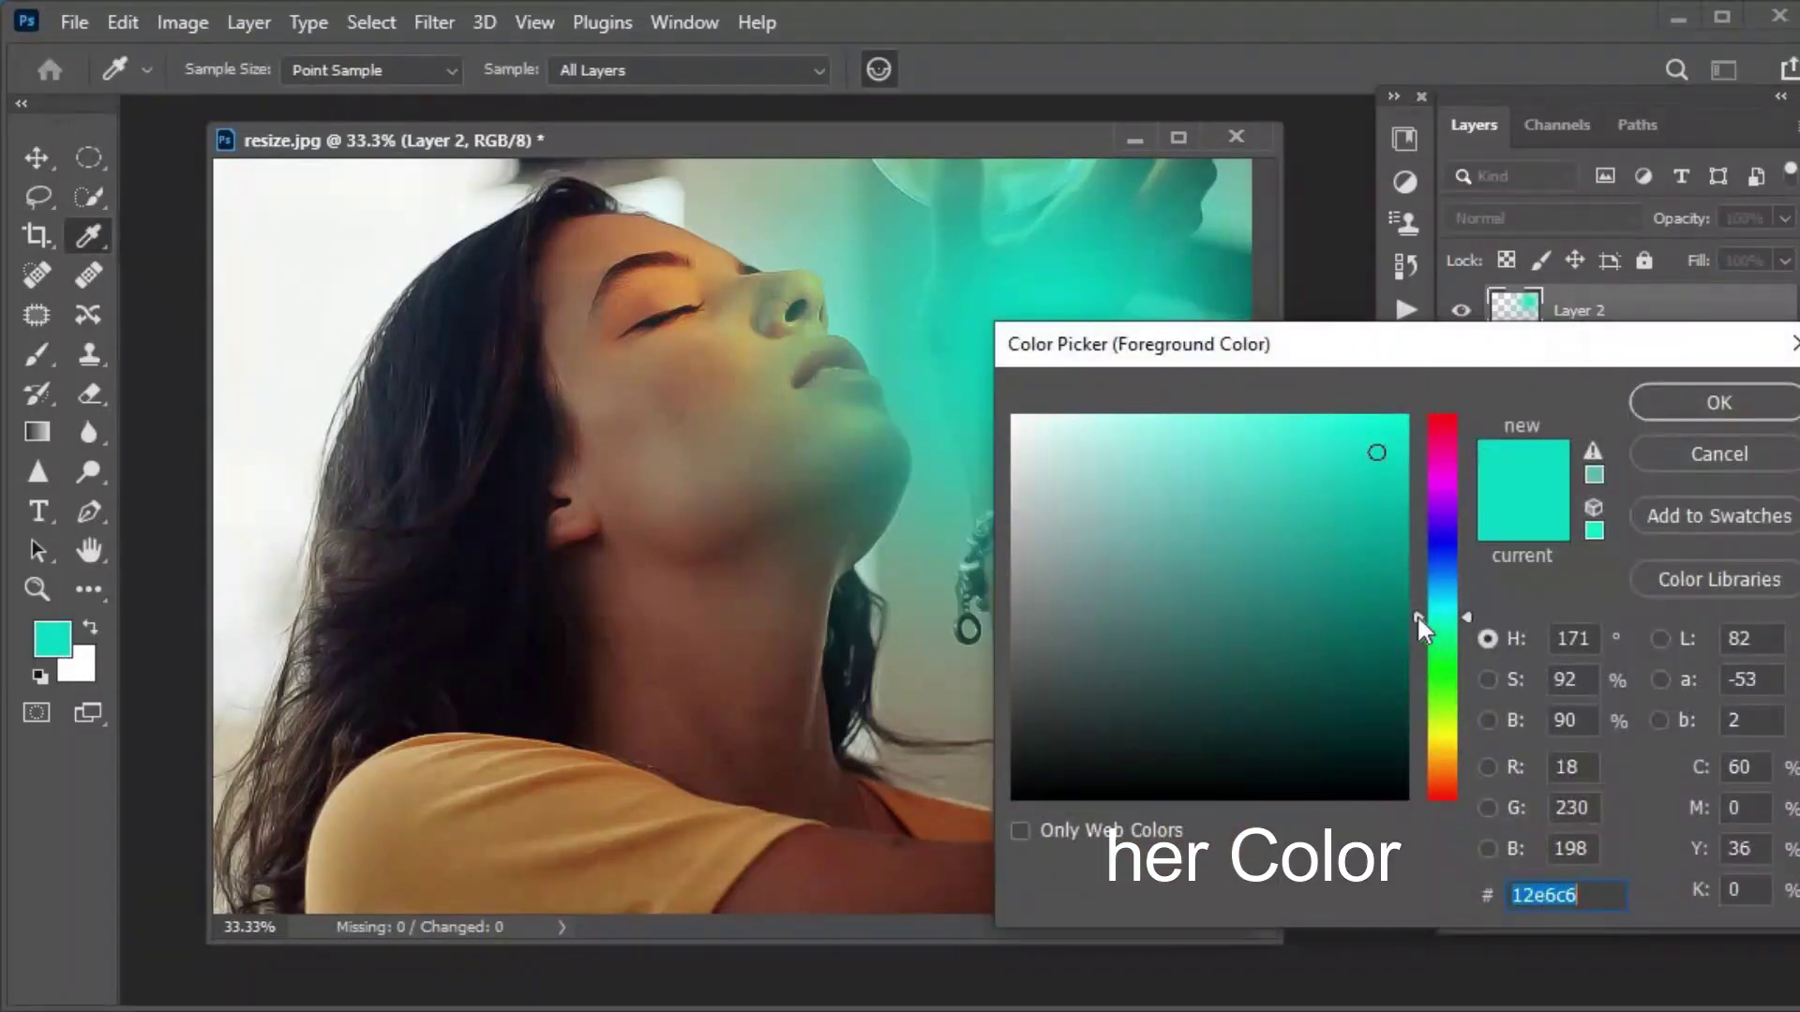
- Change the foreground to red-orange e64912 and brush a soft glow along the upper-left edge
{"action": "left_click_drag", "start_coordinate": [1417, 621], "coordinate": [1416, 745]}
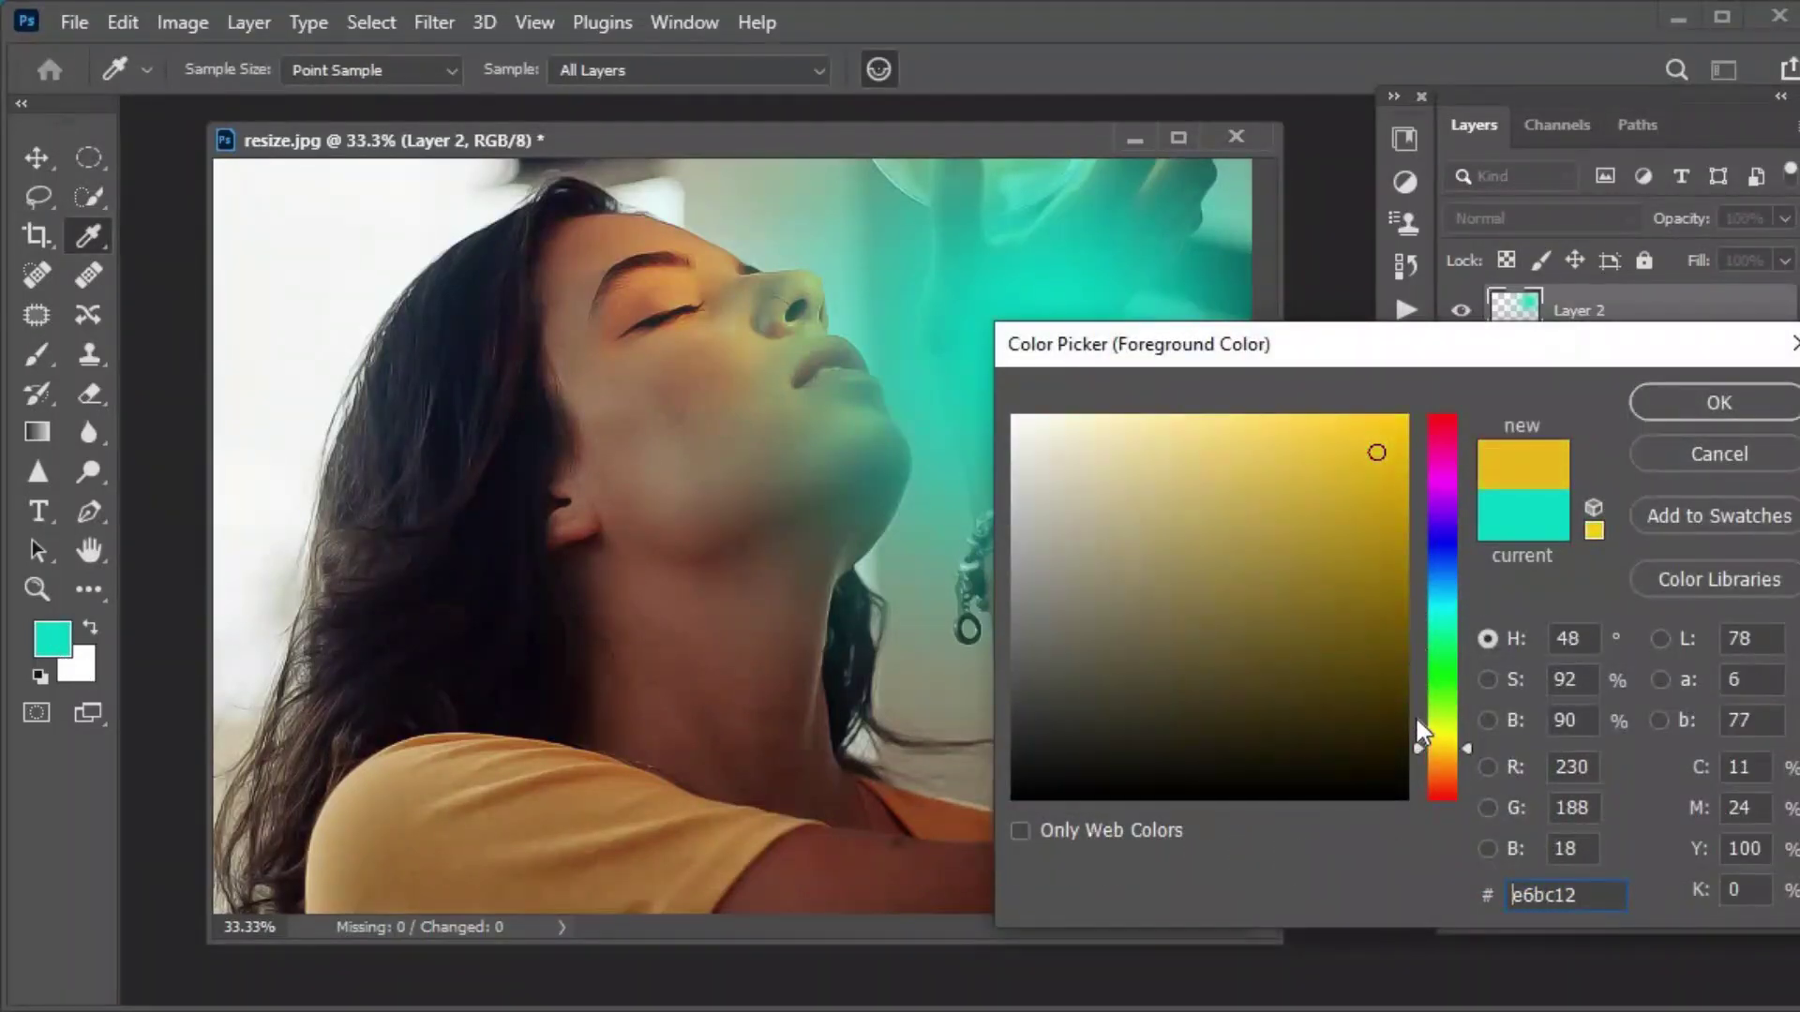
{"action": "left_click_drag", "start_coordinate": [1416, 748], "coordinate": [1423, 790]}
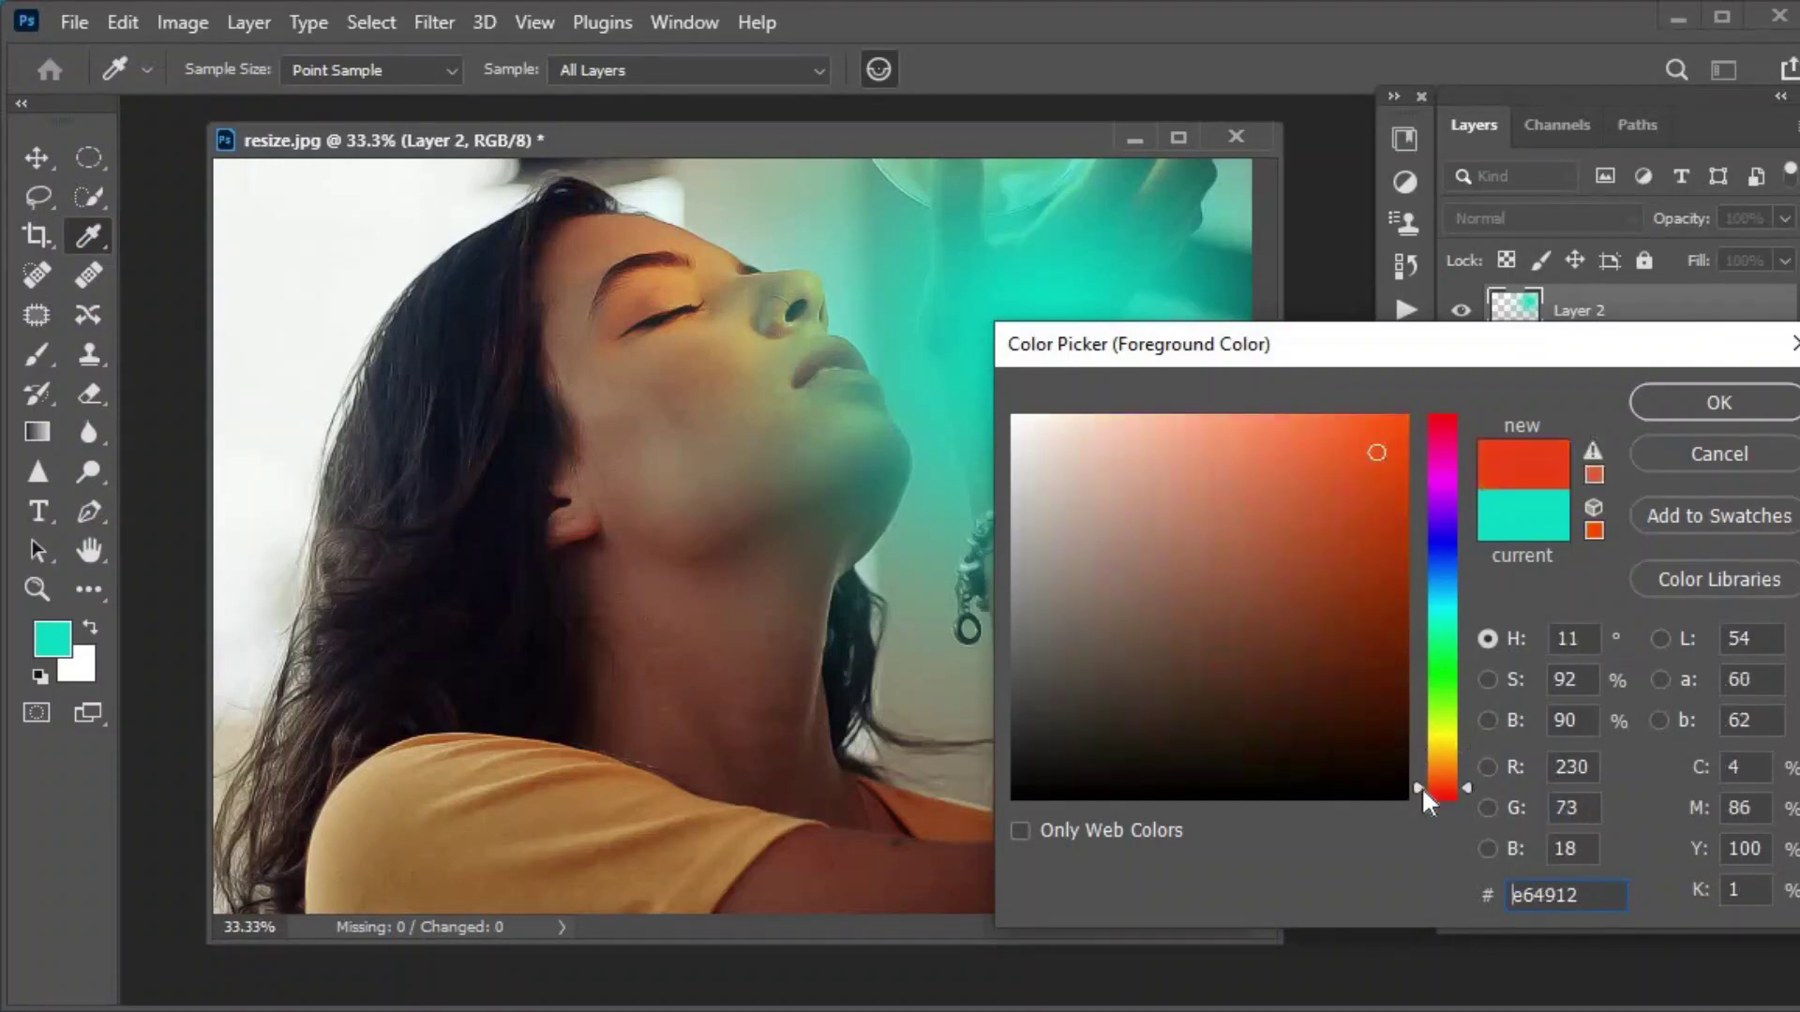
{"action": "left_click", "coordinate": [1685, 403]}
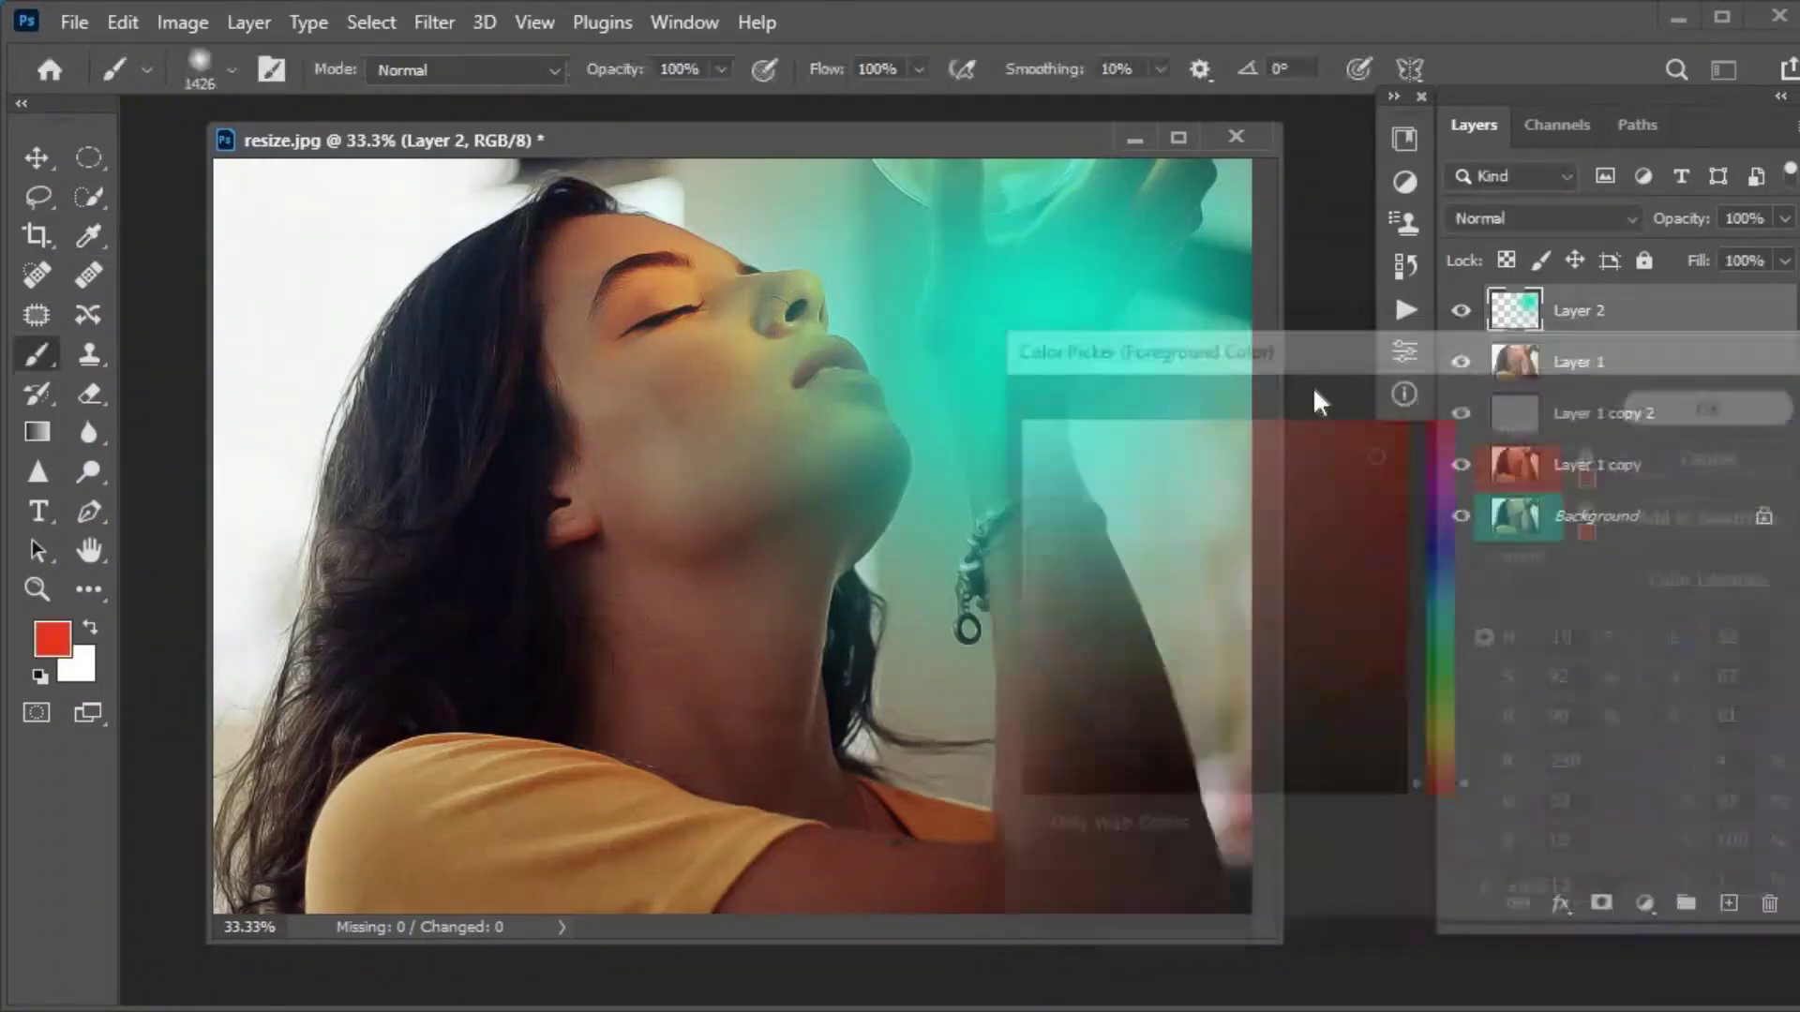
{"action": "left_click_drag", "start_coordinate": [282, 225], "coordinate": [267, 440]}
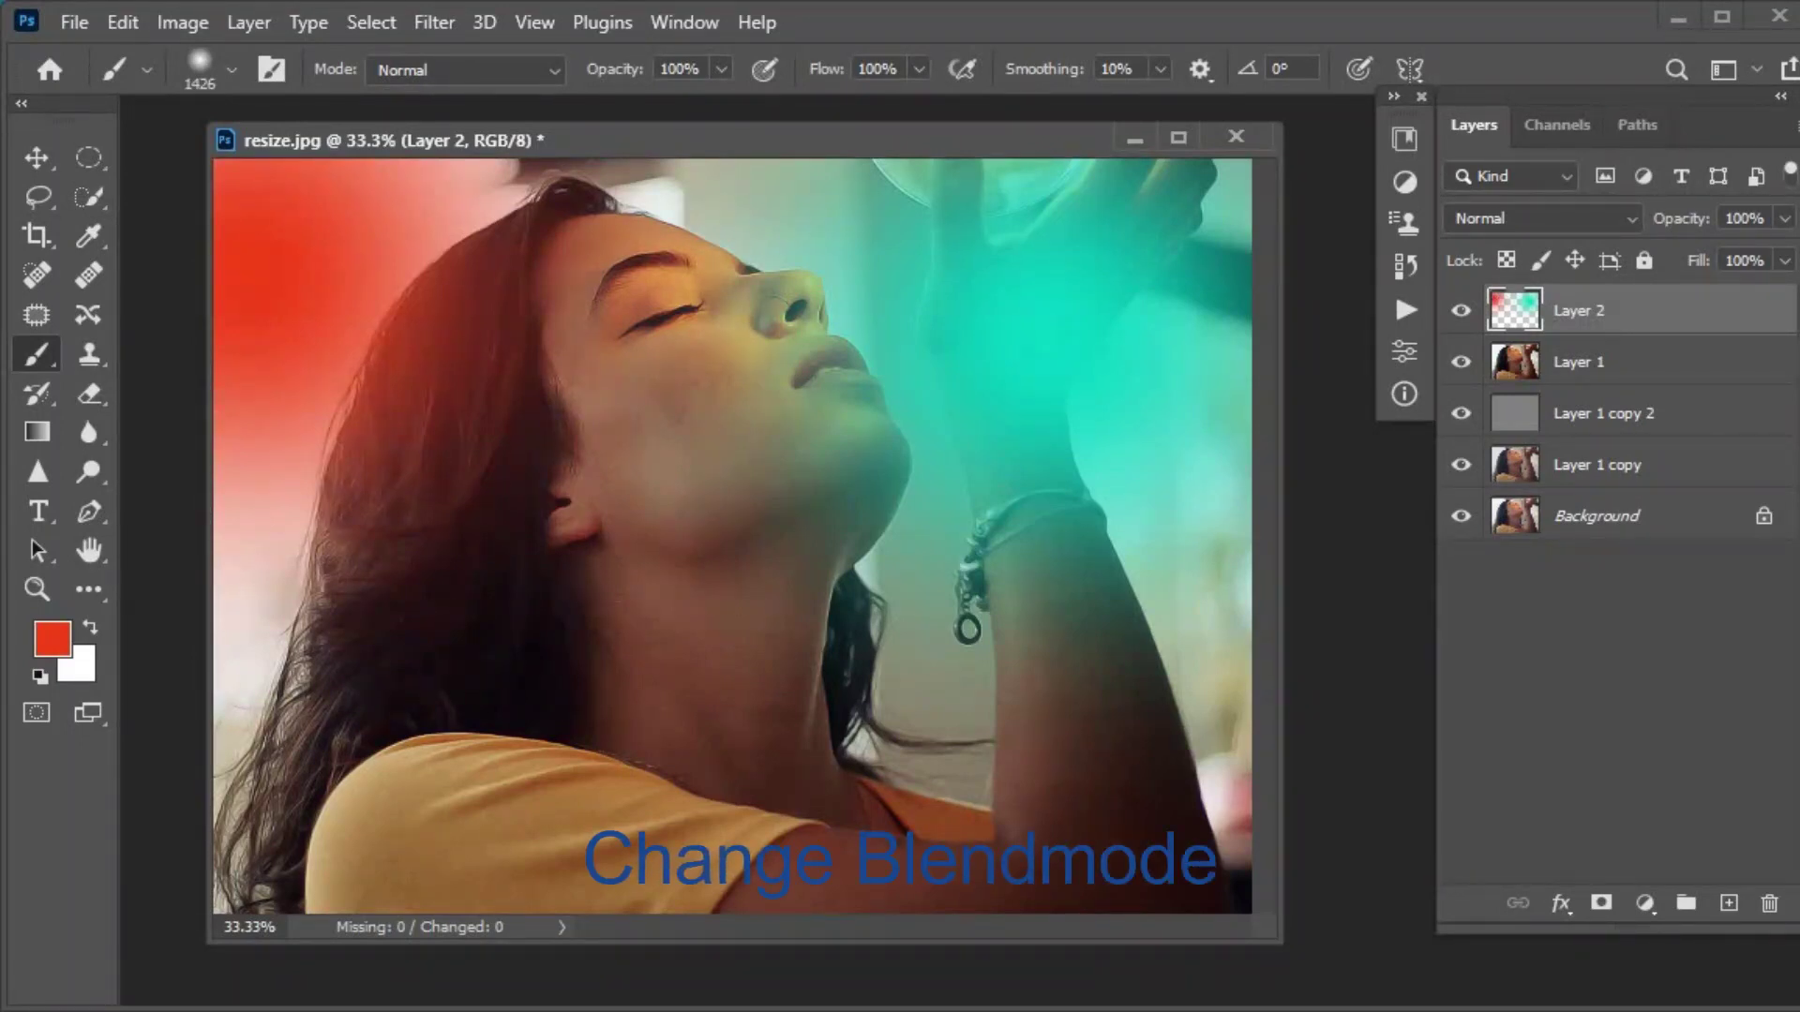
{"action": "left_click", "coordinate": [34, 156]}
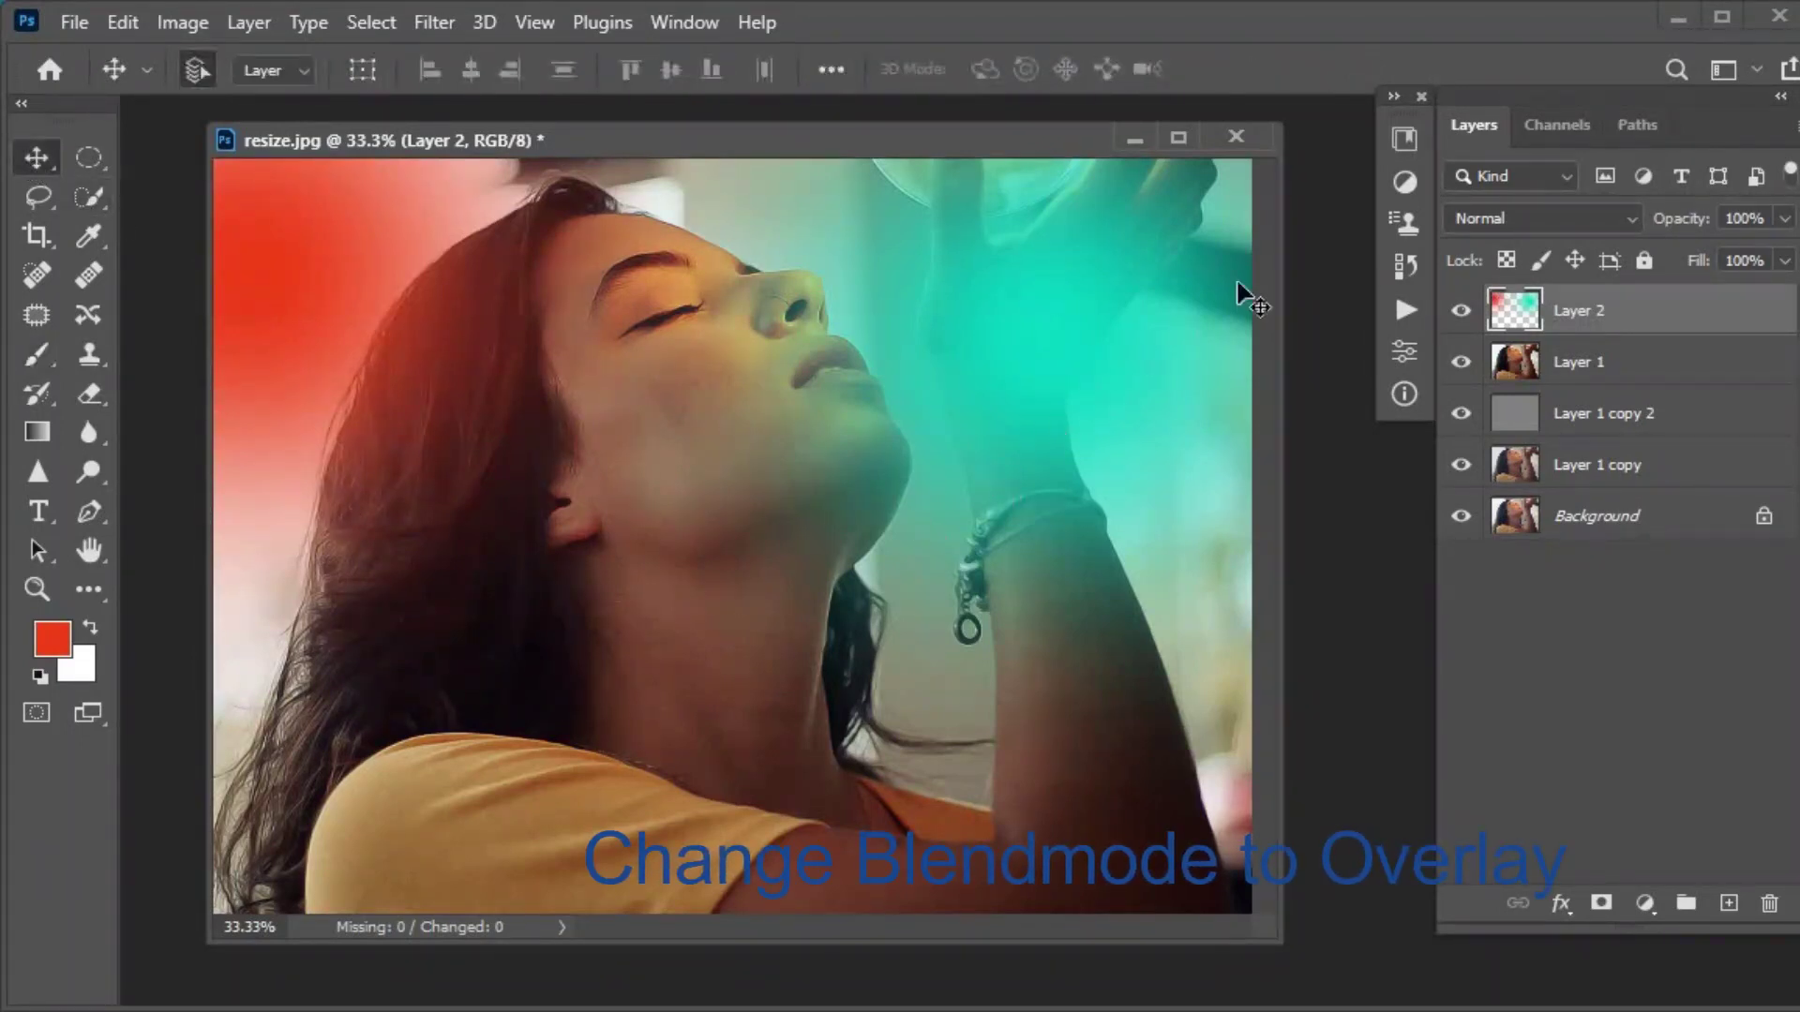
- Set Layer 2's blend mode to Overlay and its opacity to 48%
{"action": "left_click", "coordinate": [1614, 217]}
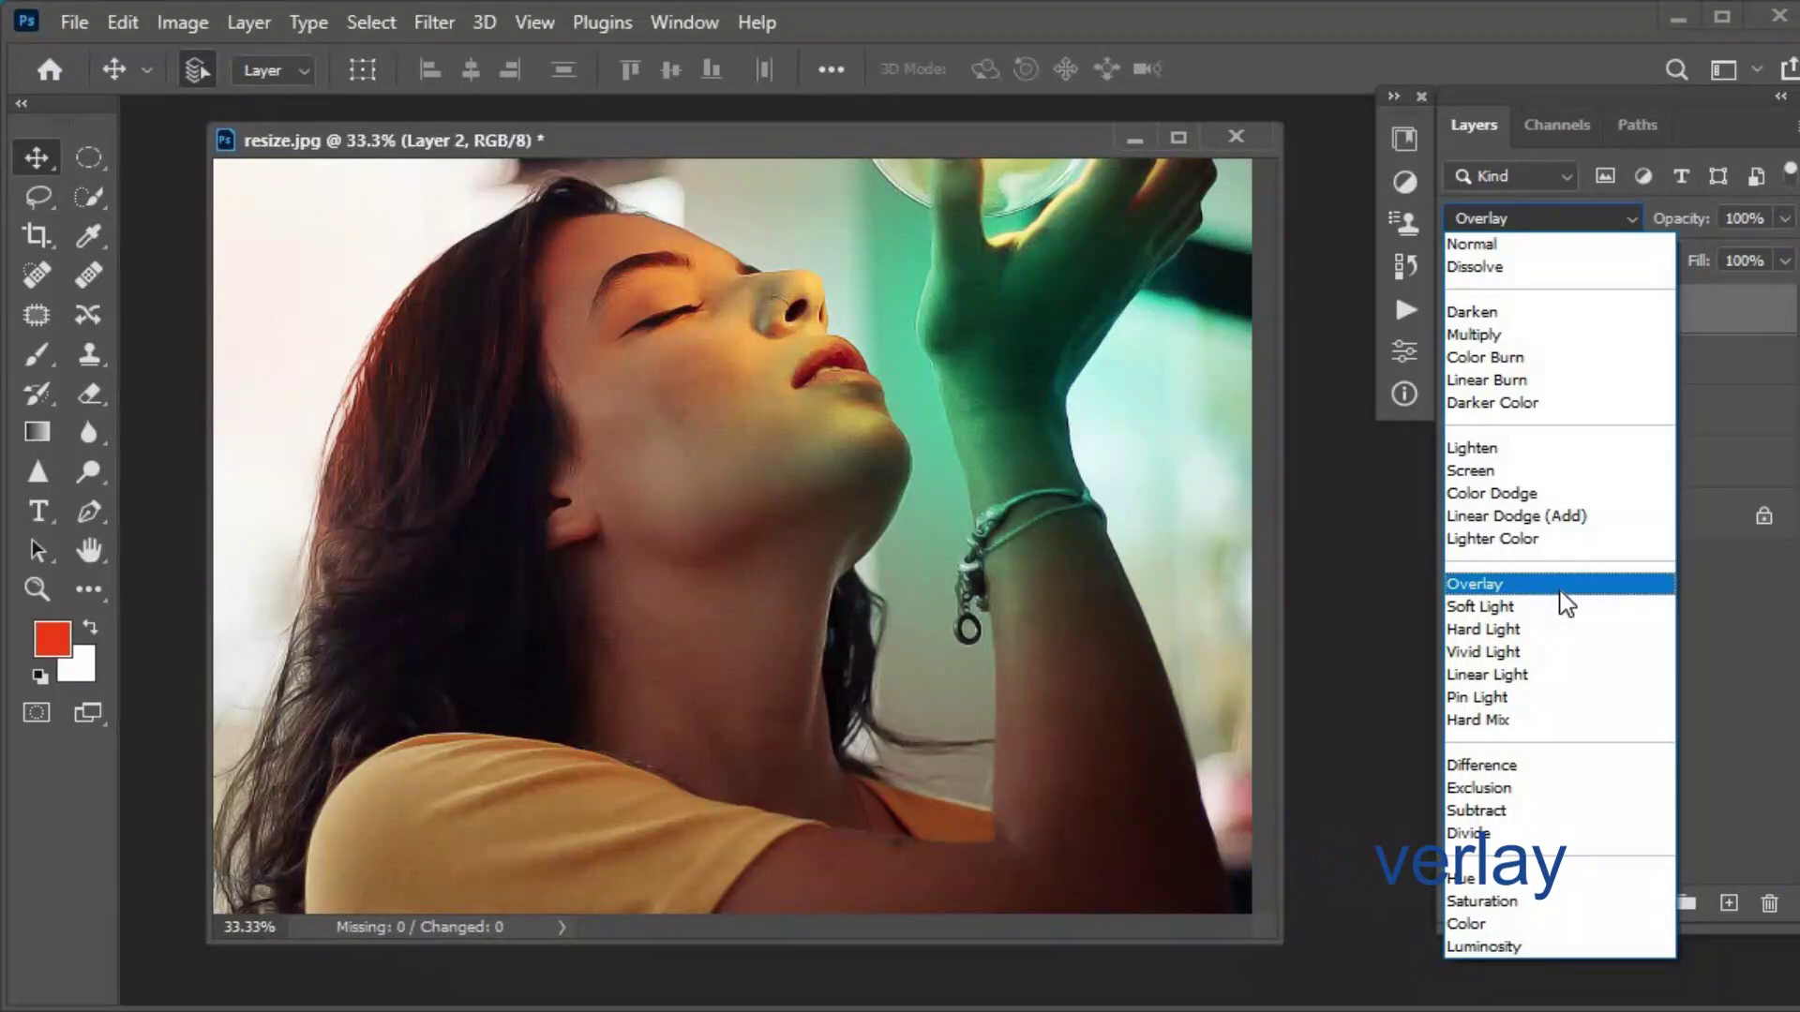
{"action": "left_click", "coordinate": [1560, 587]}
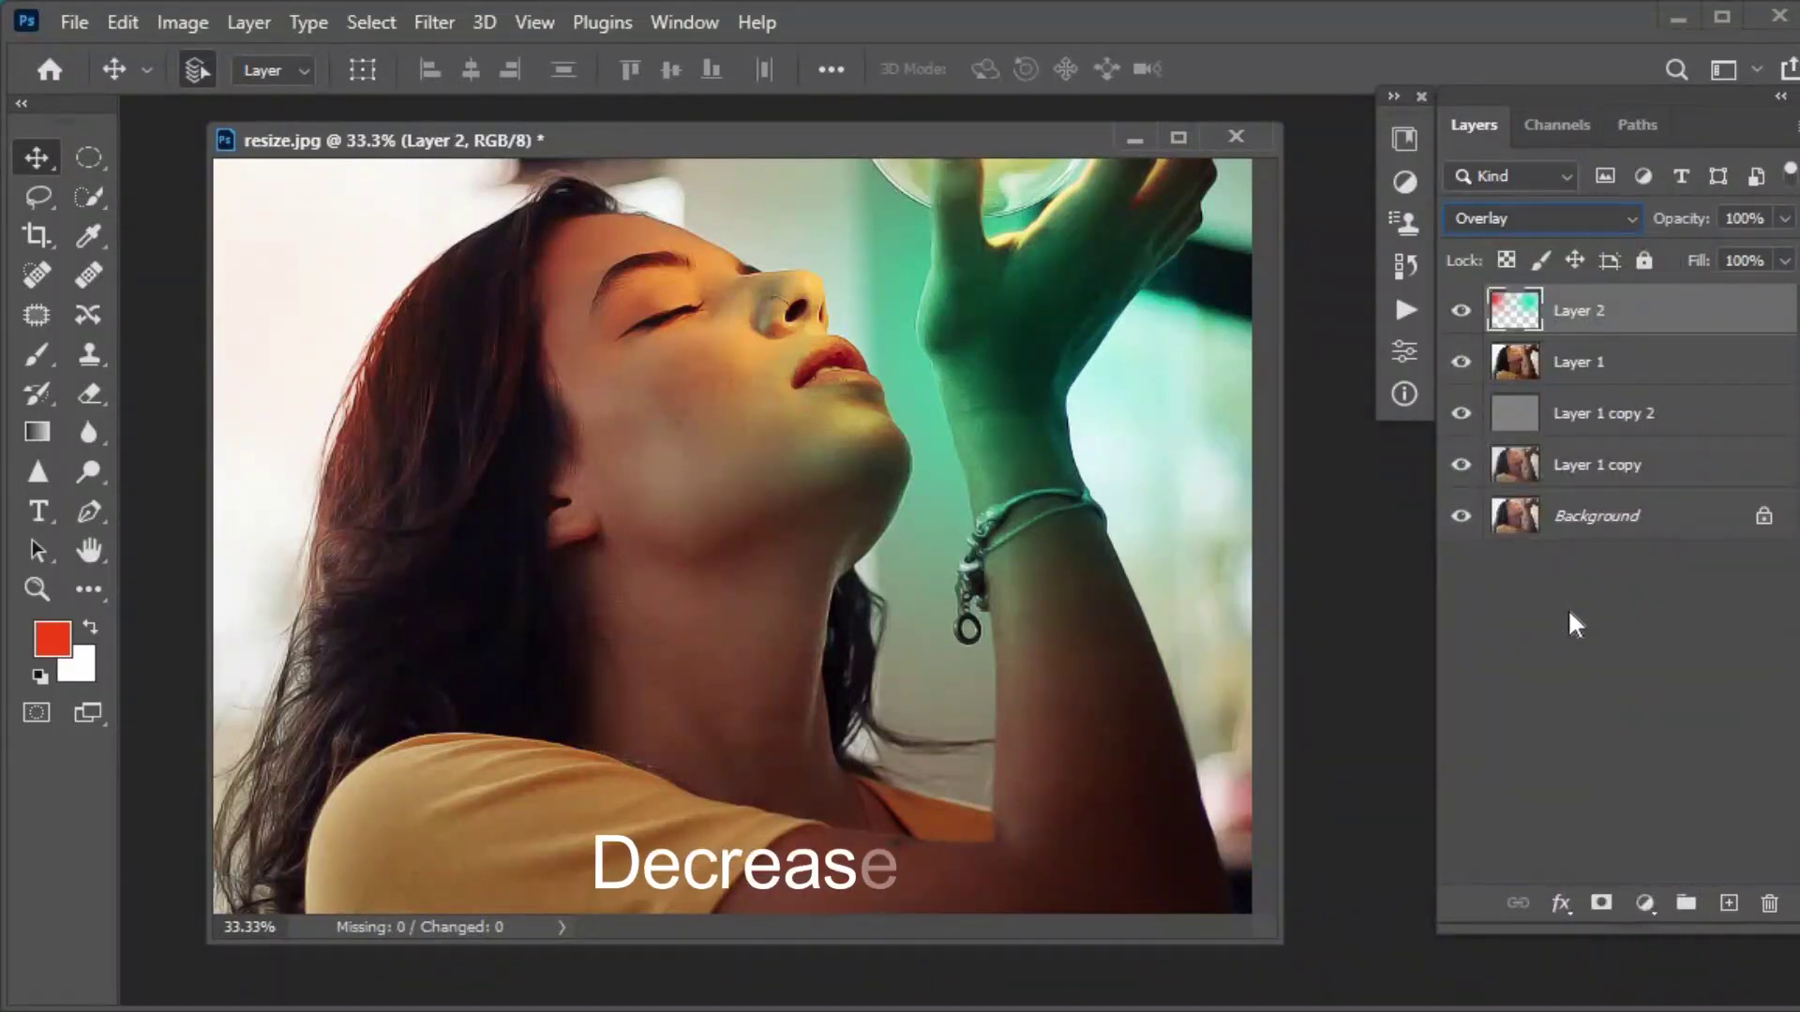
{"action": "left_click", "coordinate": [1784, 218]}
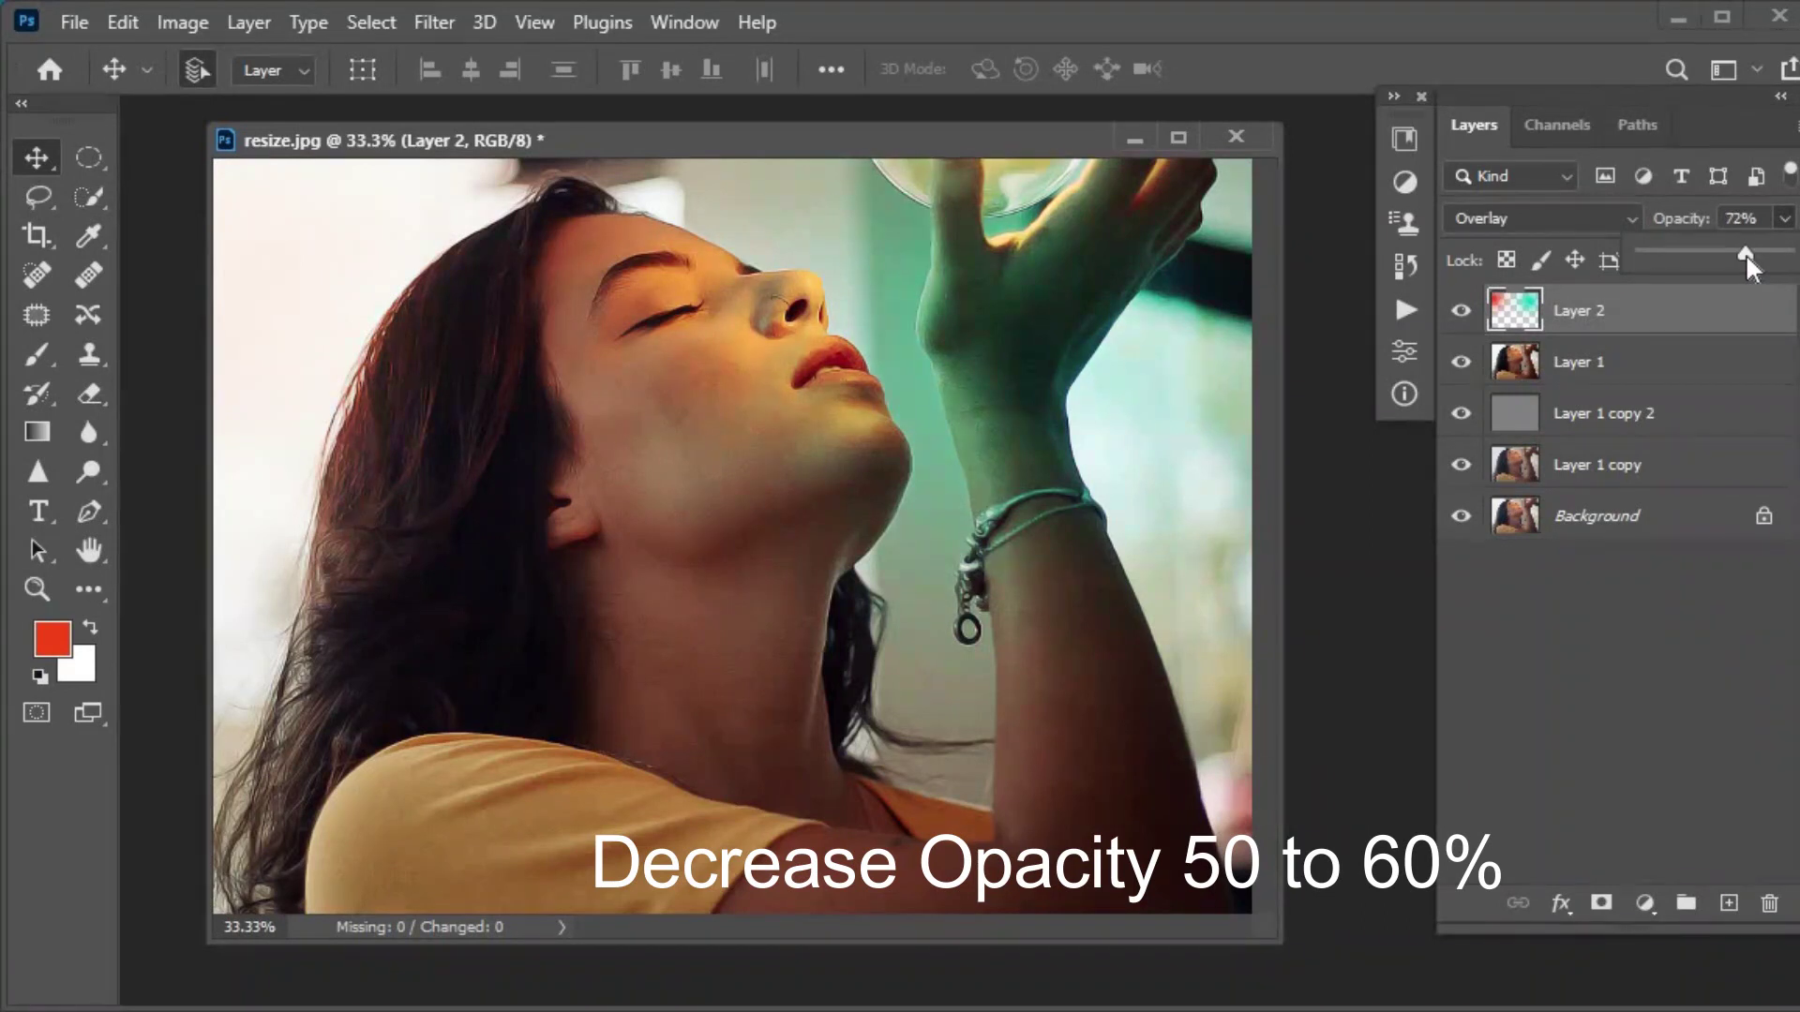
{"action": "left_click_drag", "start_coordinate": [1727, 253], "coordinate": [1712, 253]}
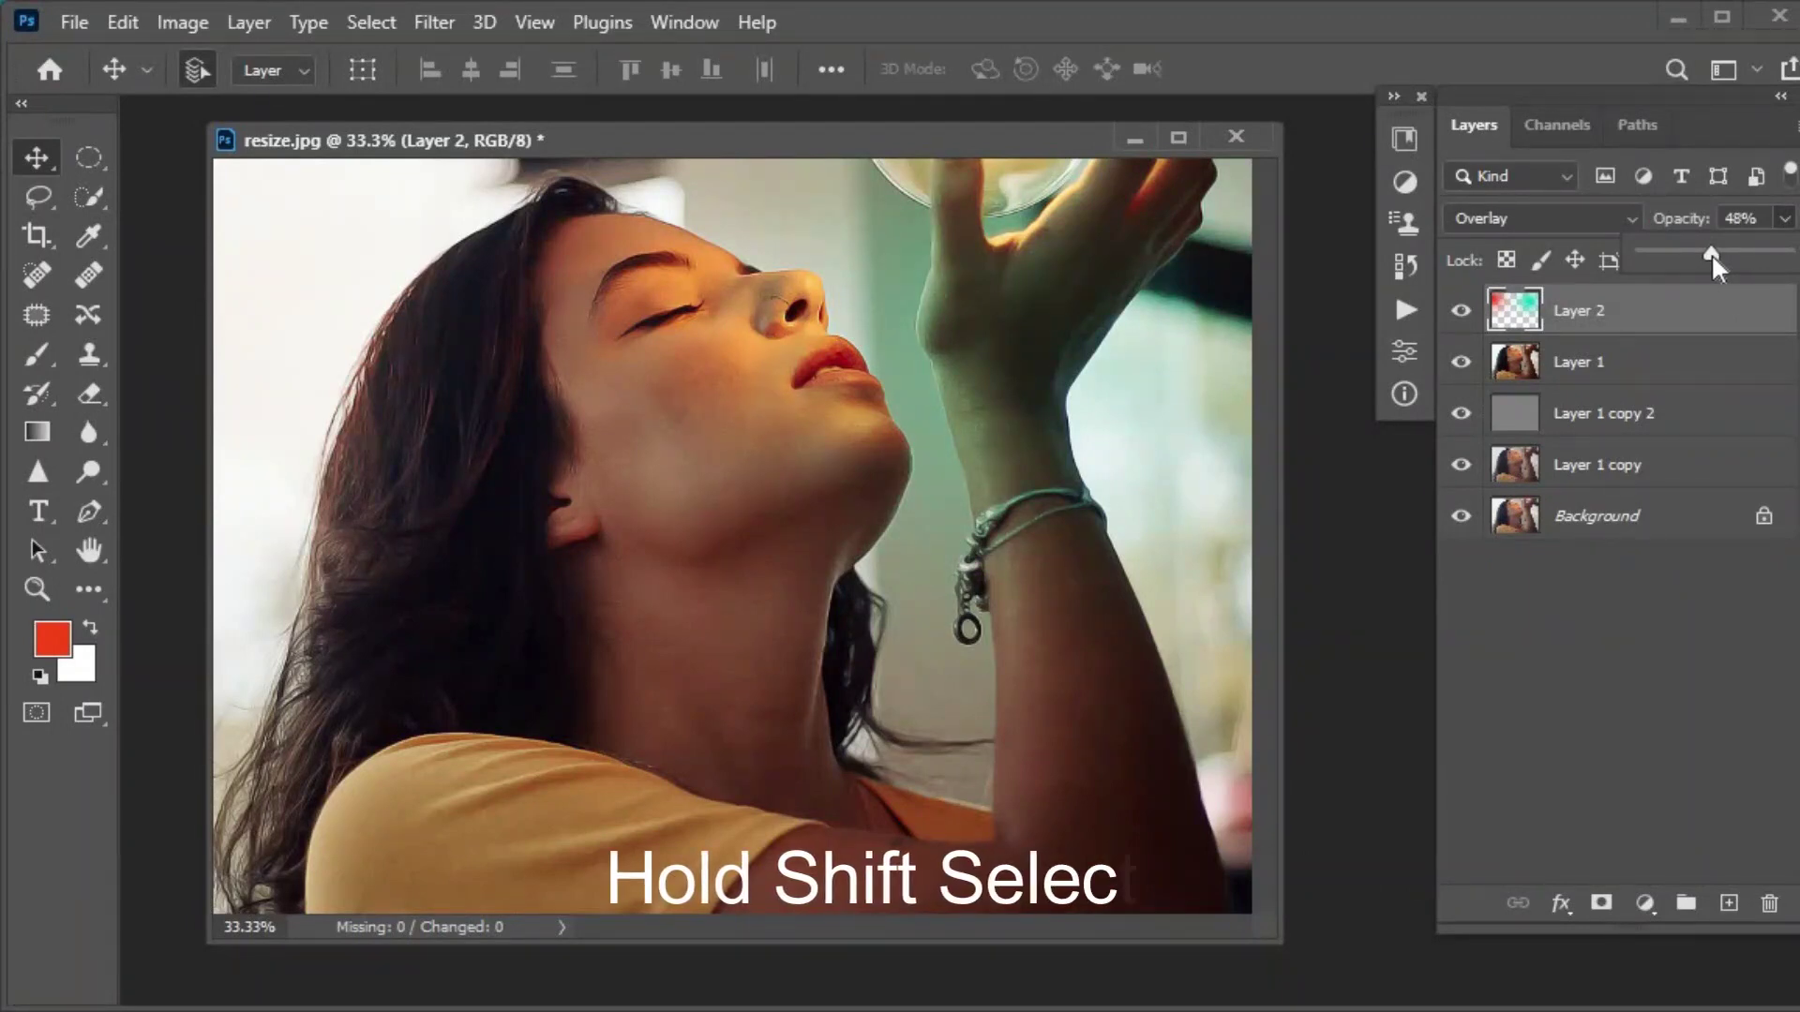
- Select the four layers from Layer 2 down to Layer 1 copy in the Layers panel
{"action": "left_click", "coordinate": [1701, 651]}
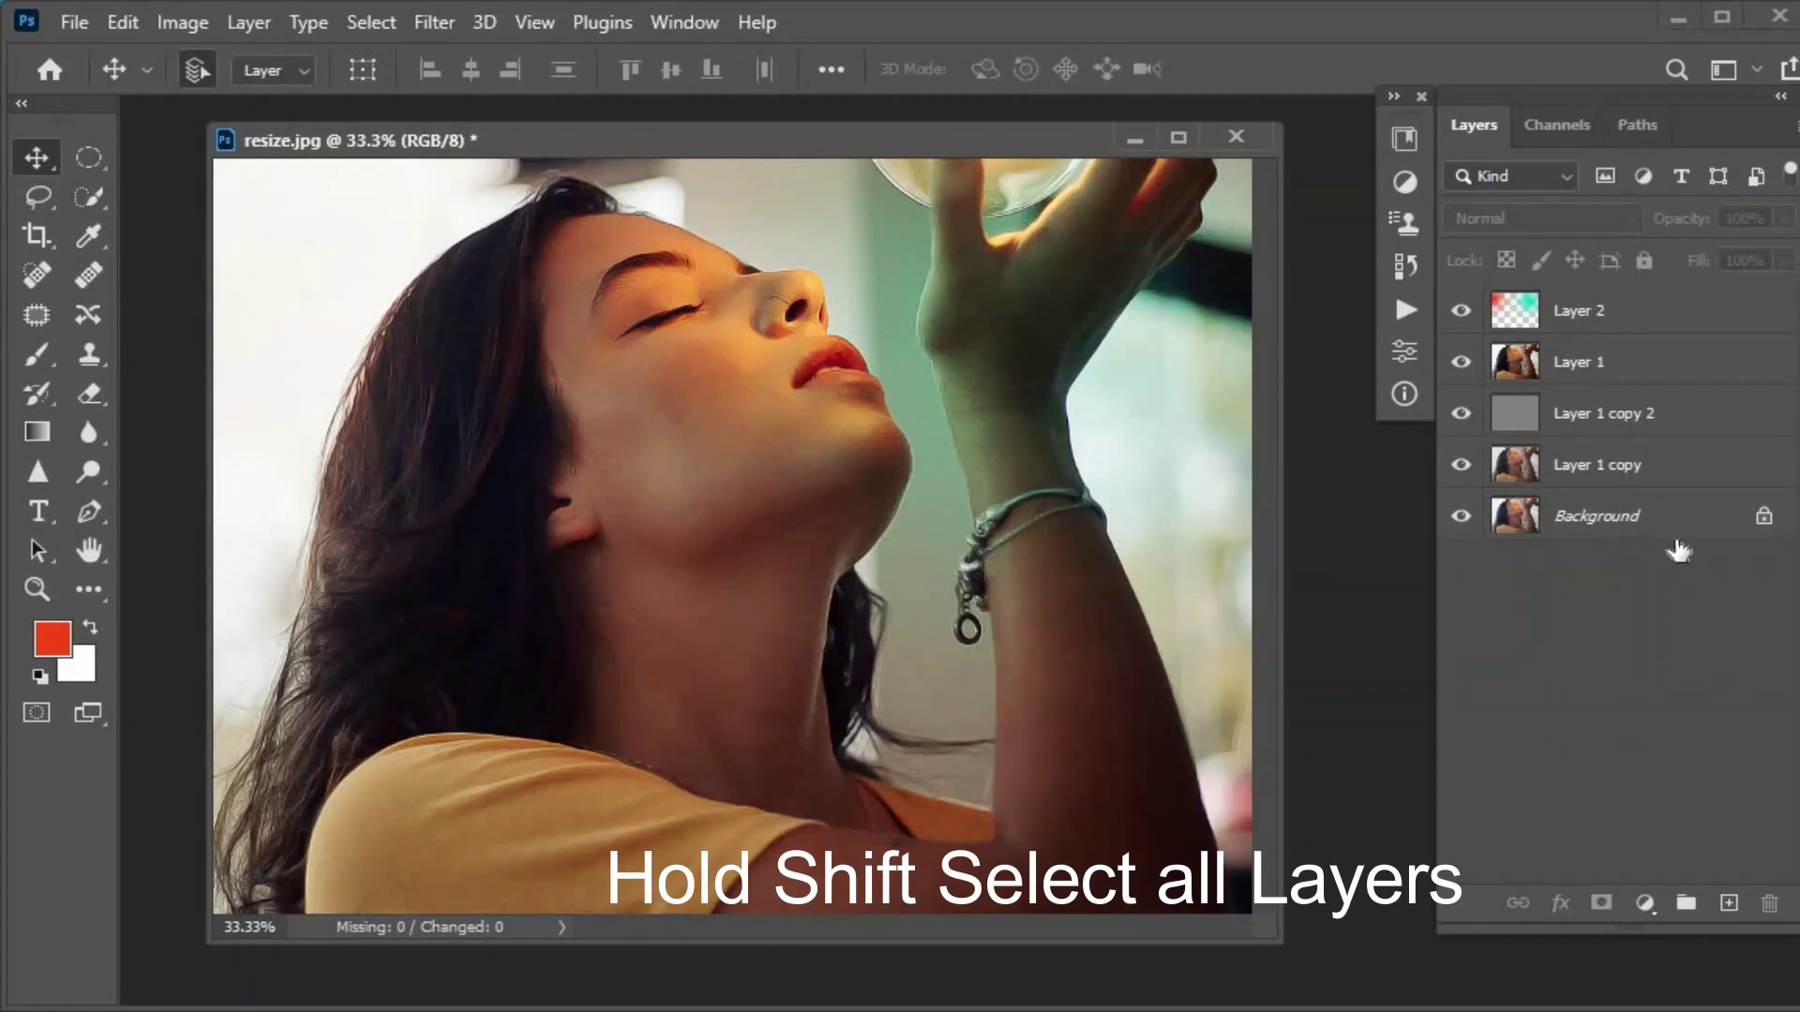
{"action": "left_click", "coordinate": [1661, 312]}
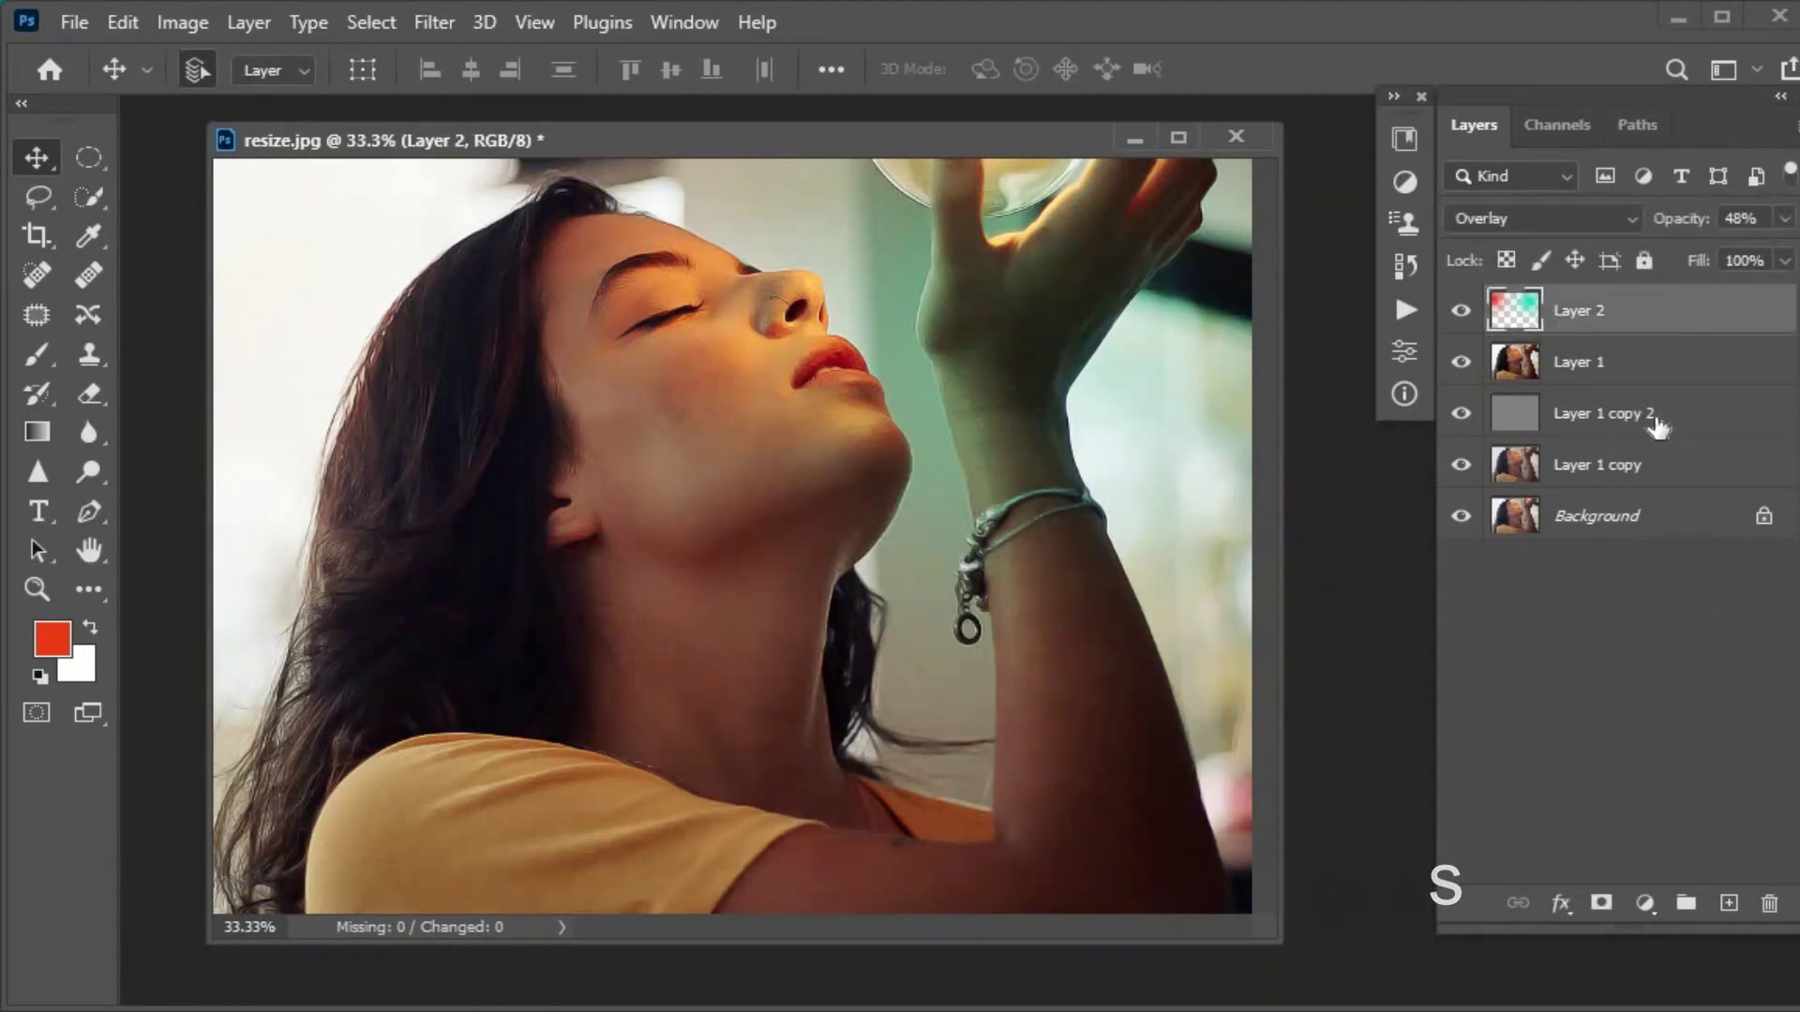
{"action": "left_click", "coordinate": [1677, 479], "text": "shift"}
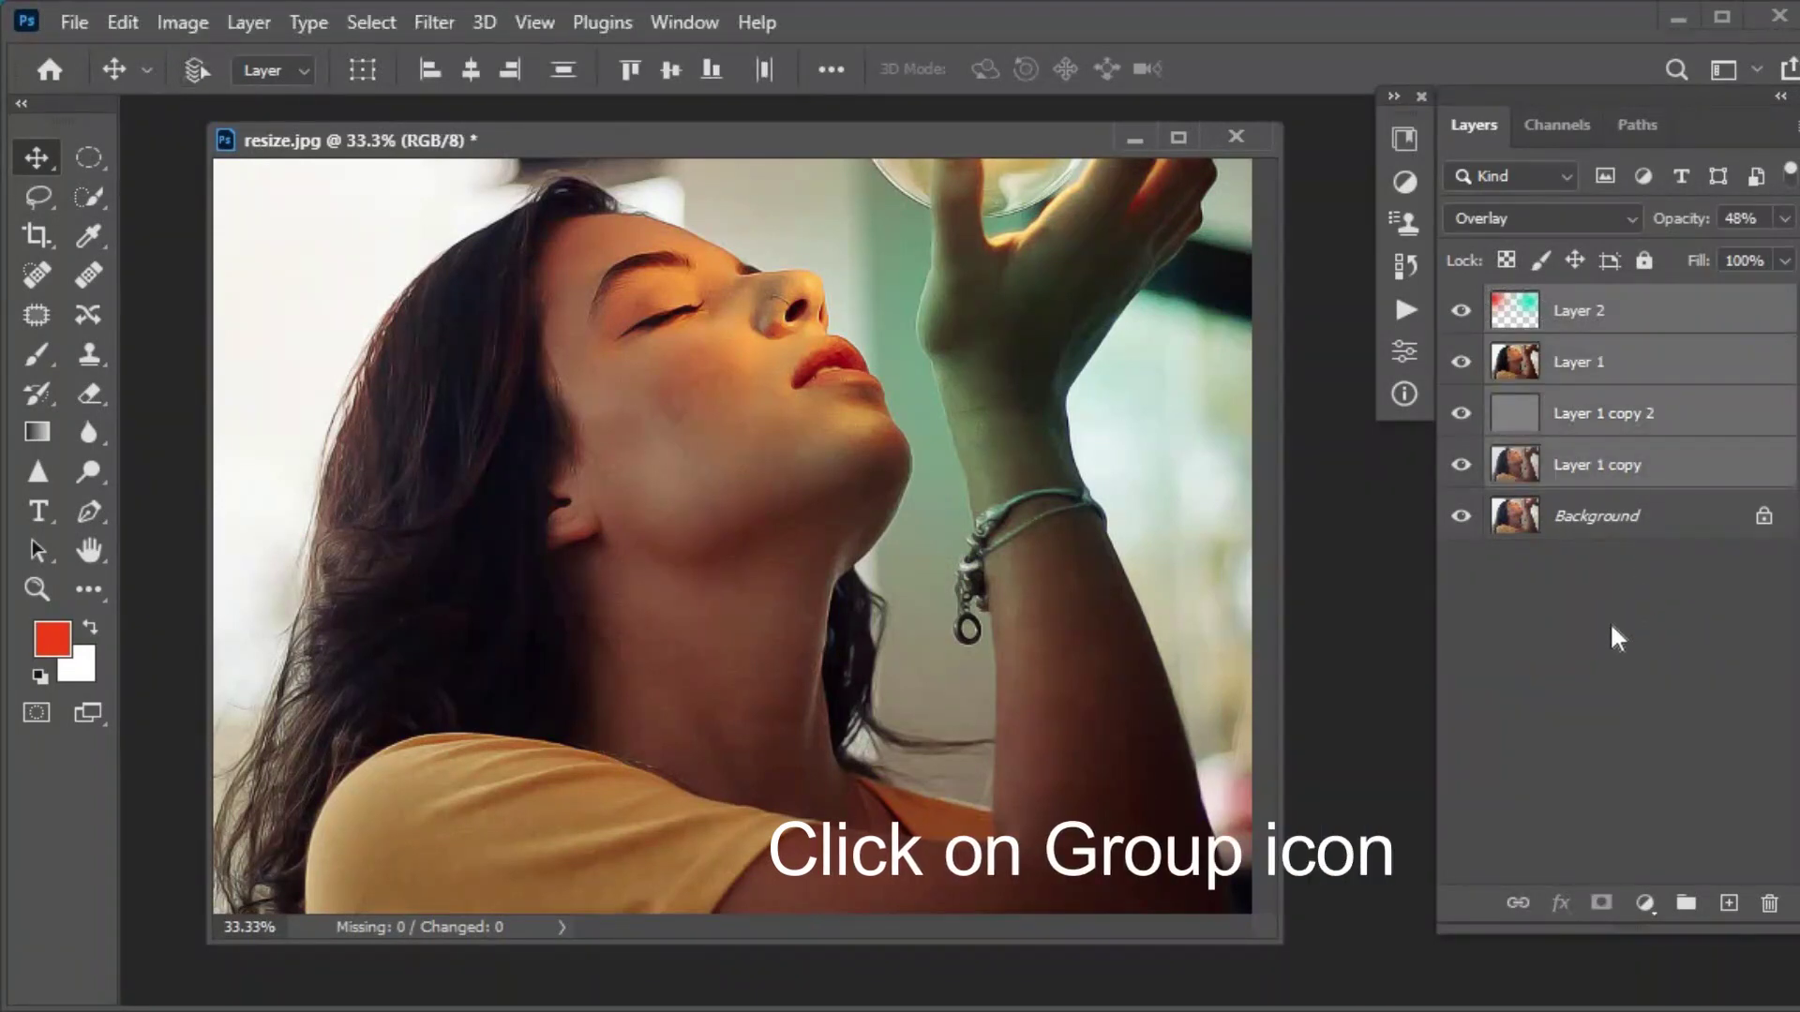
{"action": "left_click", "coordinate": [1685, 905]}
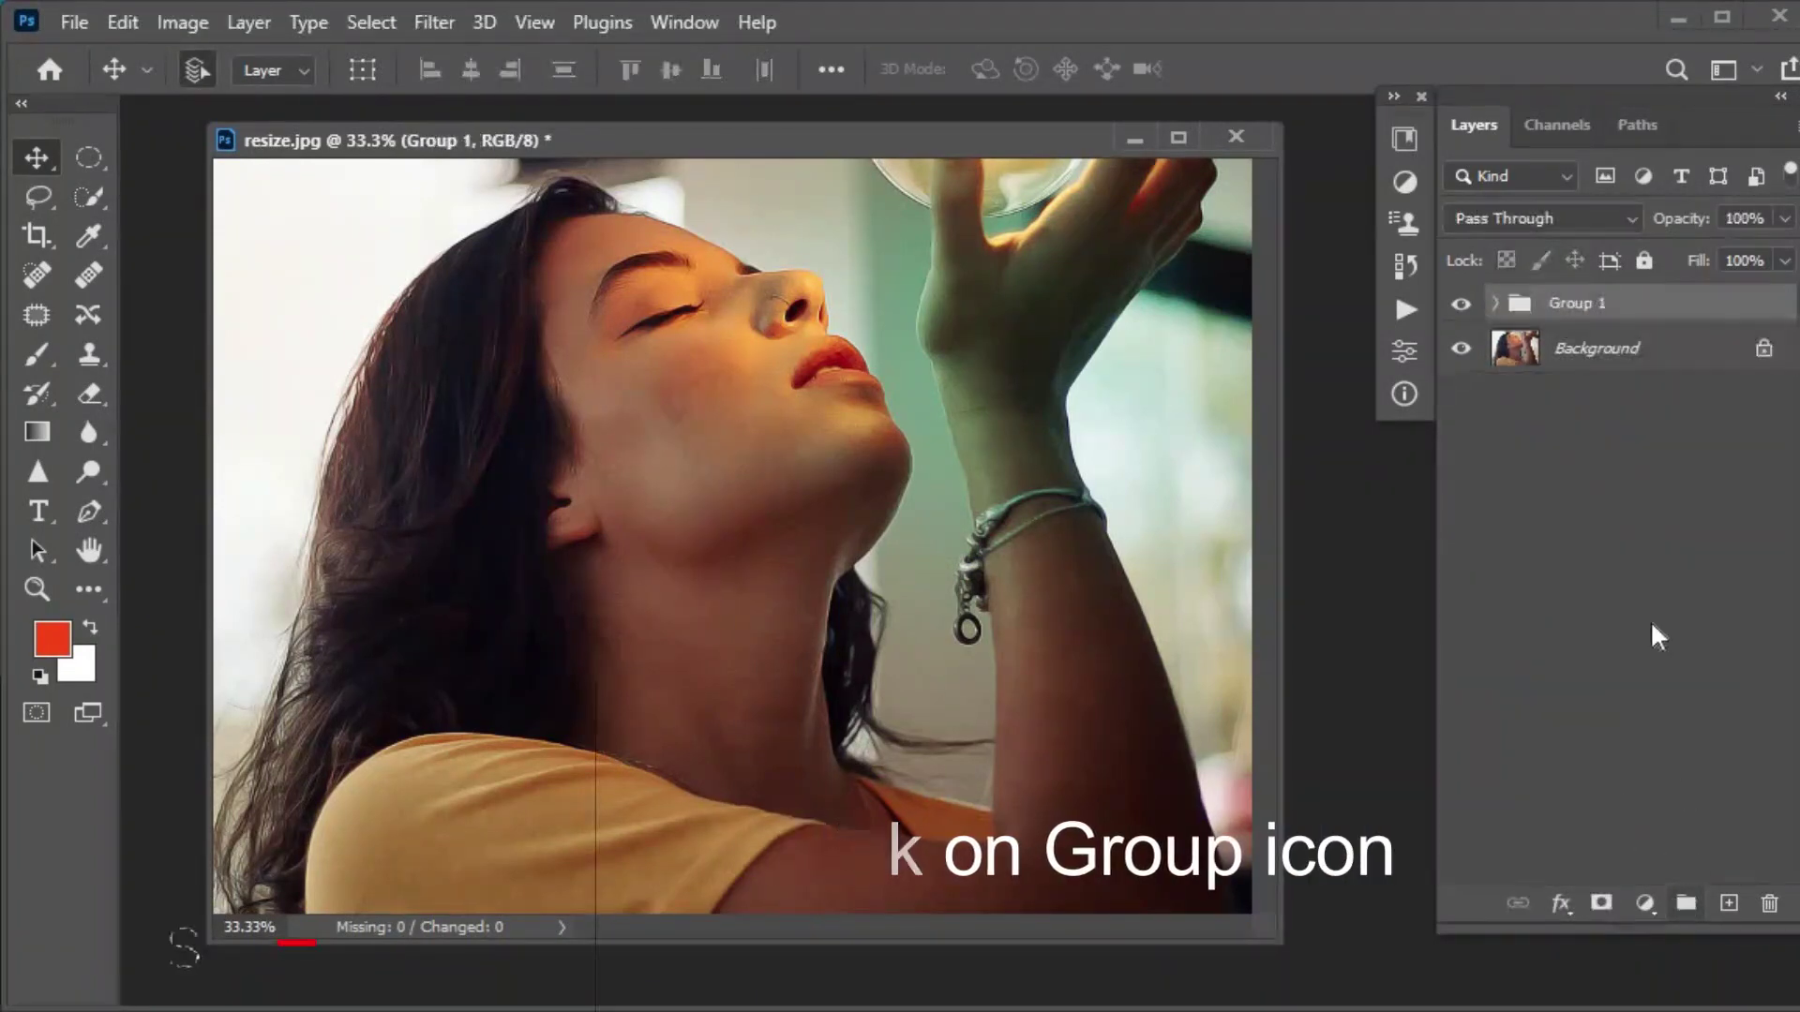
{"action": "left_click", "coordinate": [1457, 307]}
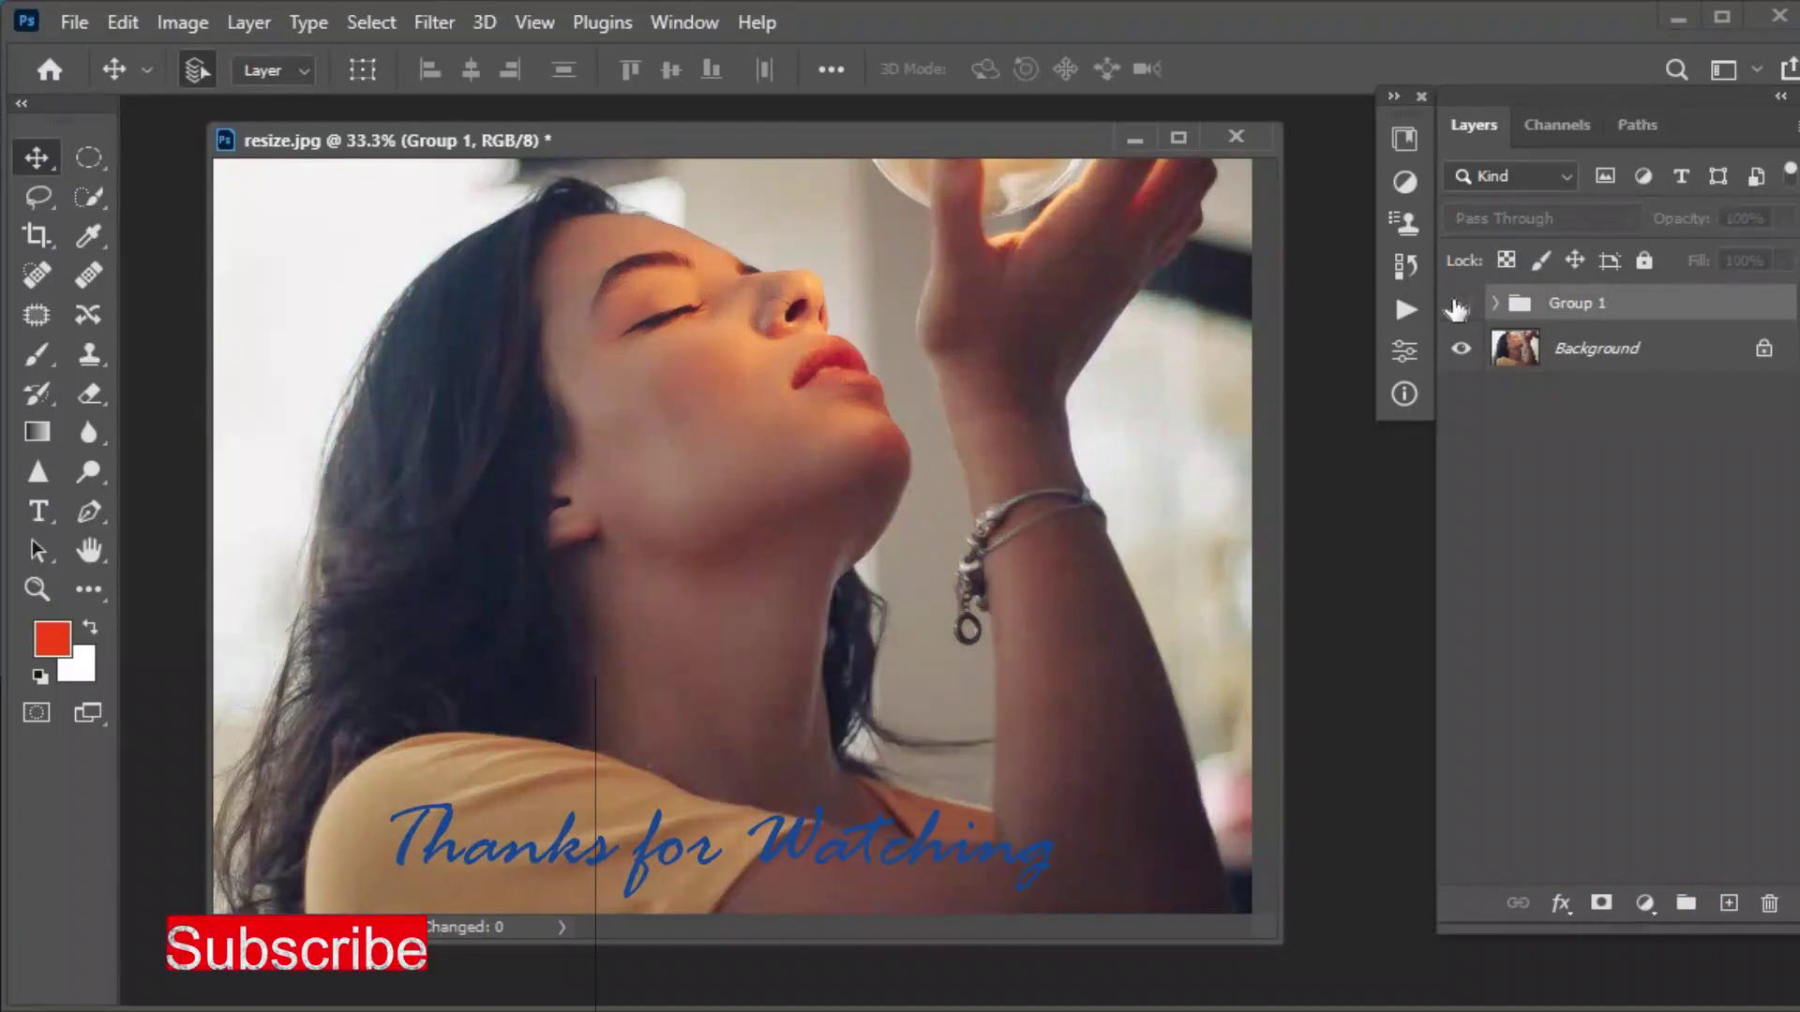
{"action": "left_click", "coordinate": [1458, 308]}
{"action": "left_click", "coordinate": [1457, 308]}
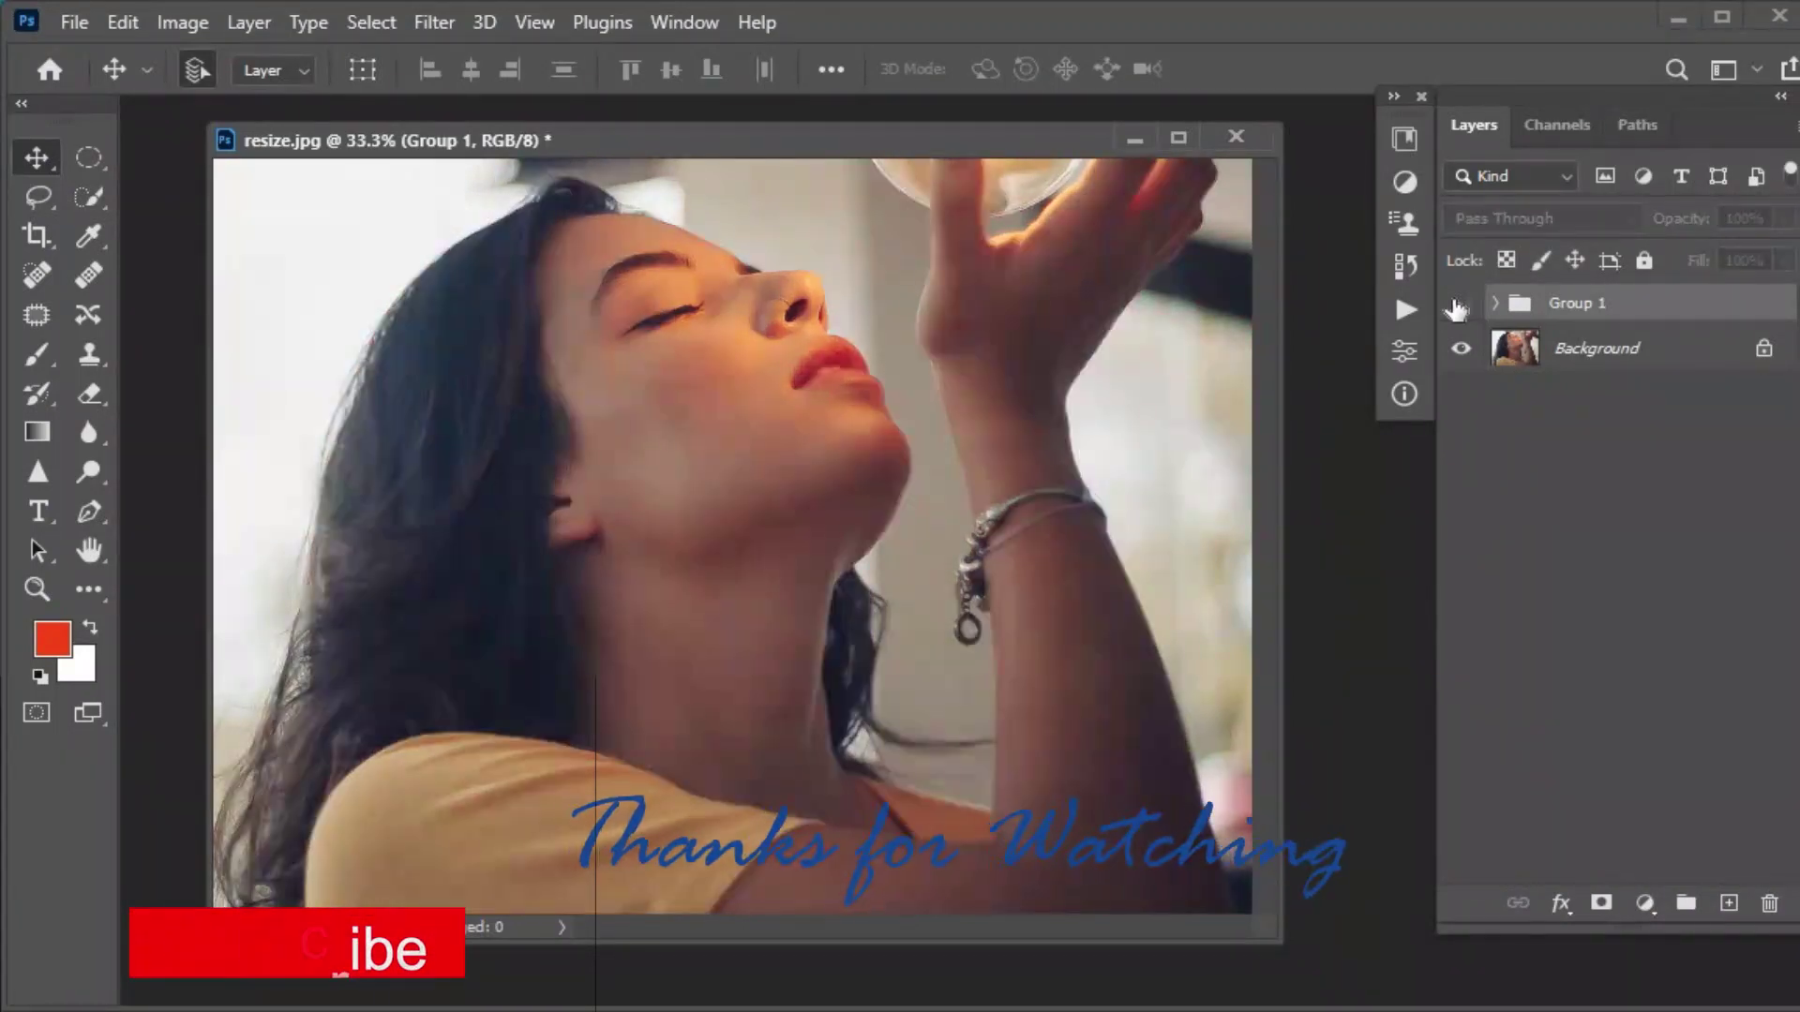
{"action": "left_click", "coordinate": [1458, 308]}
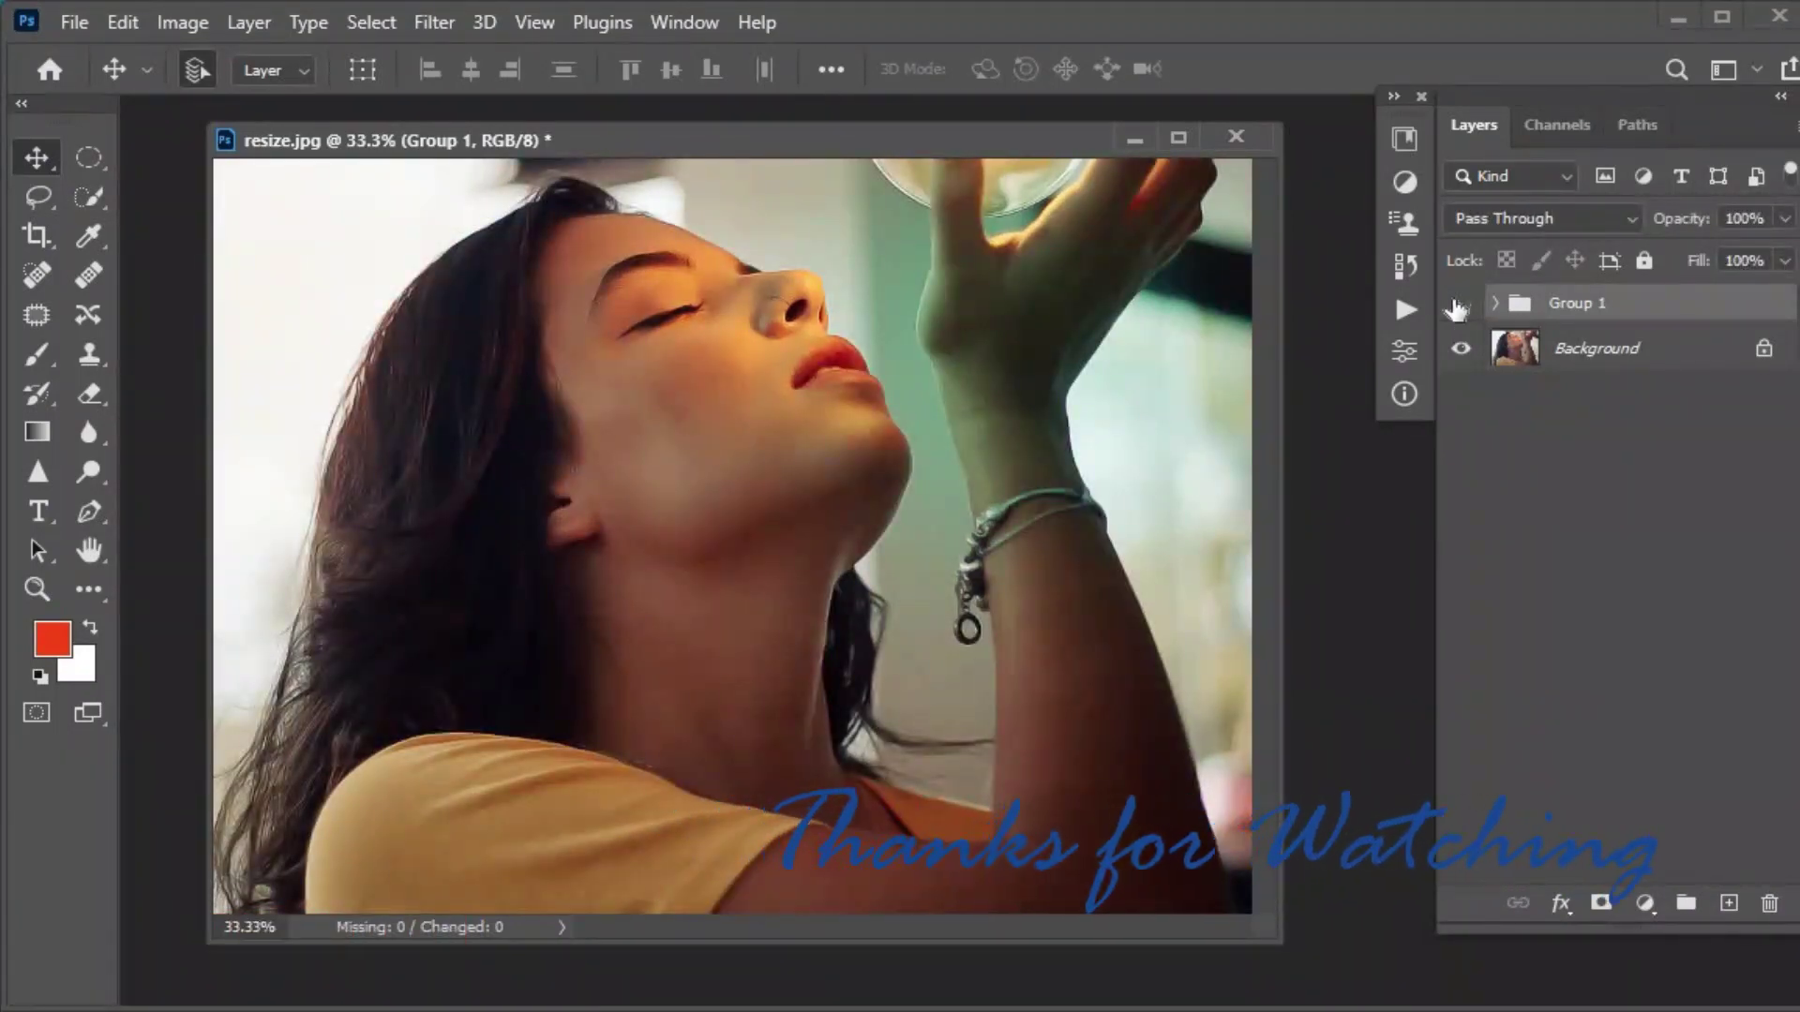